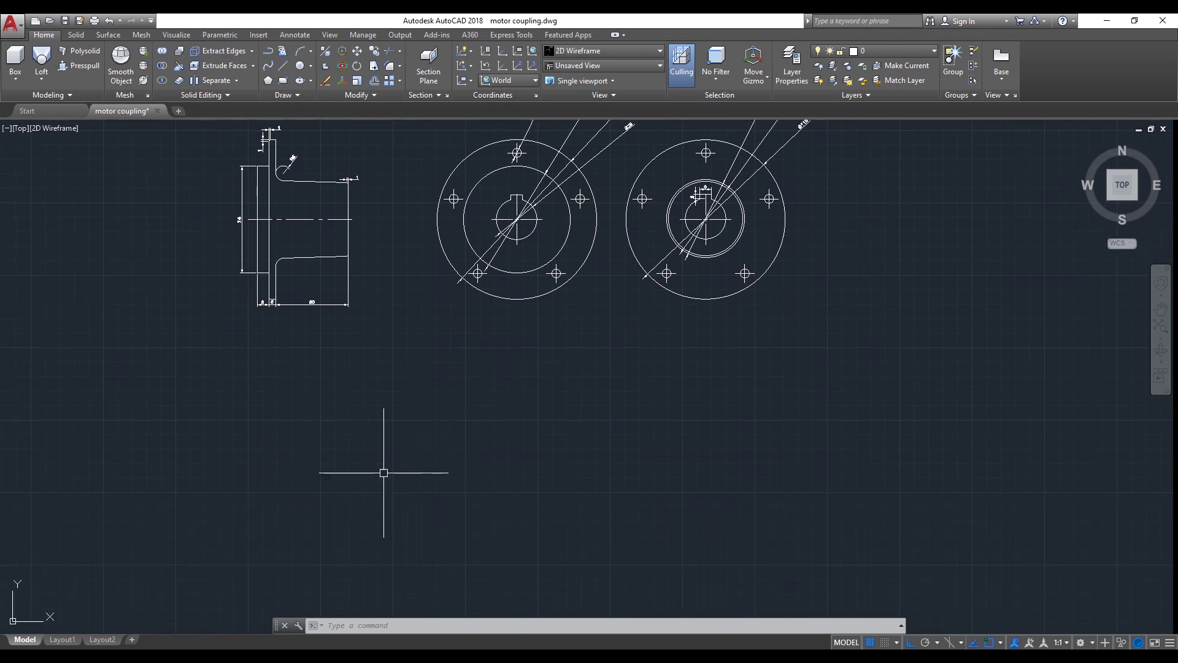
Draw a circle with a diameter of 74 in the empty area below the flange's side view
text(c)
key(Return)
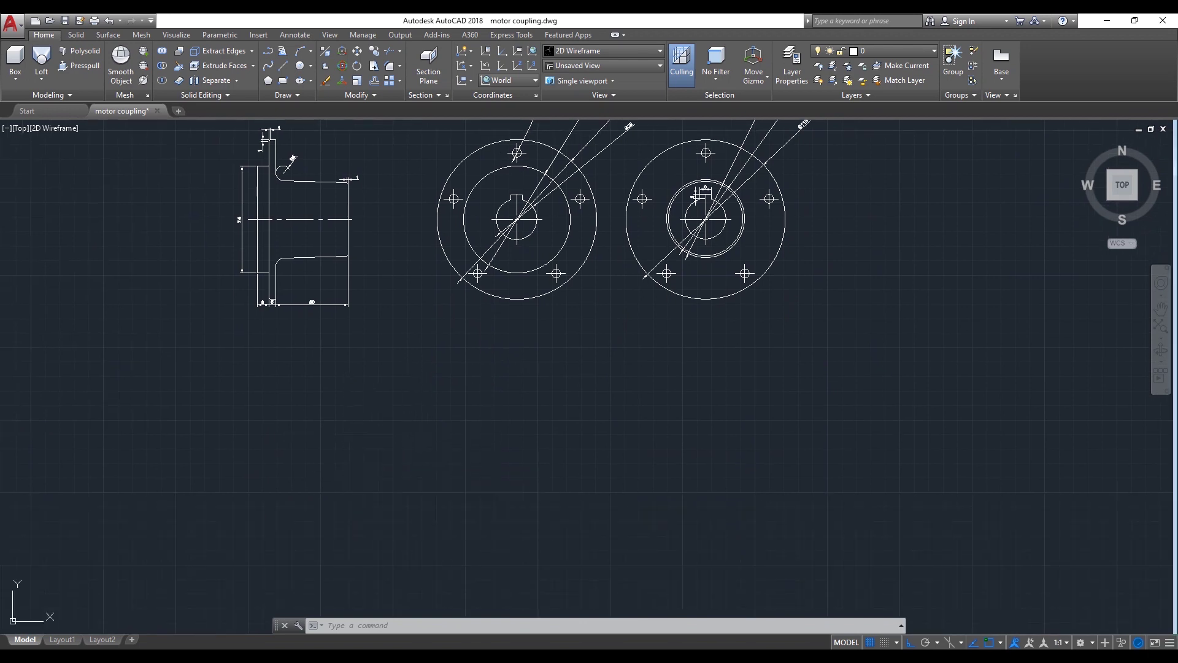
click(270, 465)
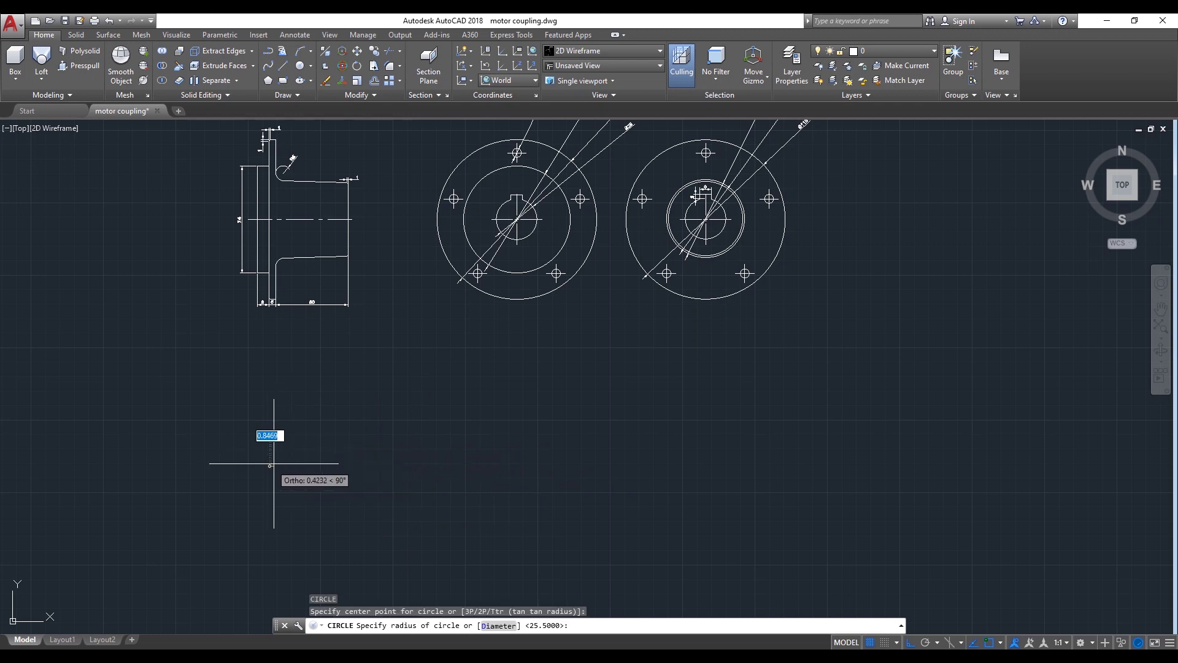
text(d)
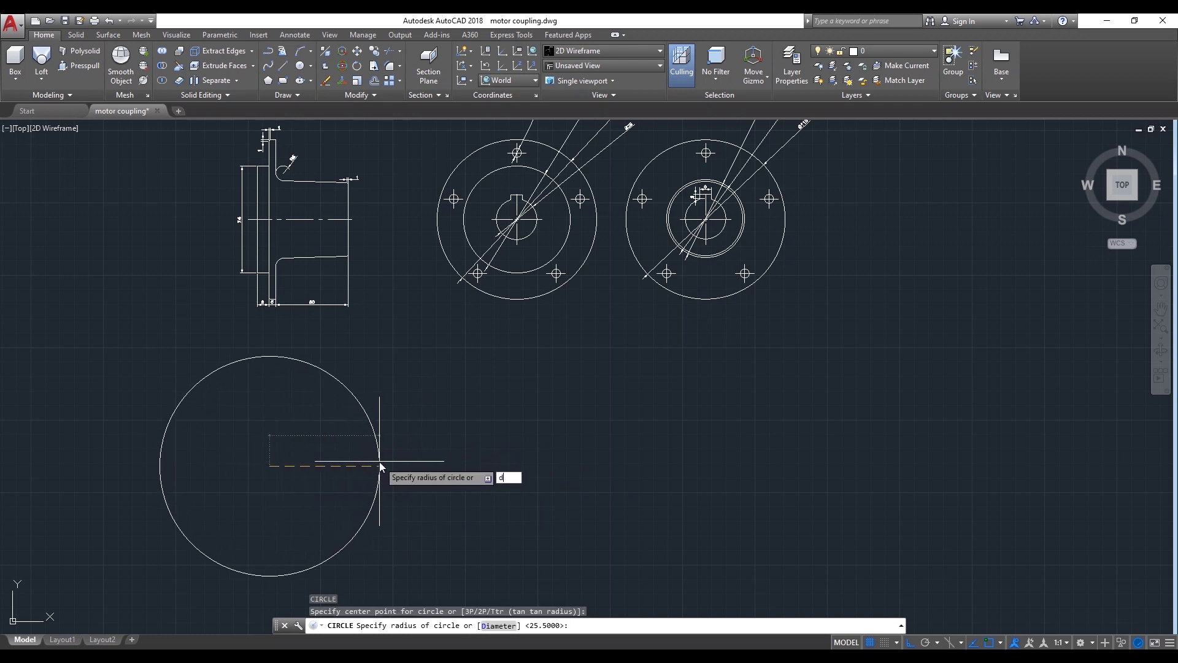
key(Return)
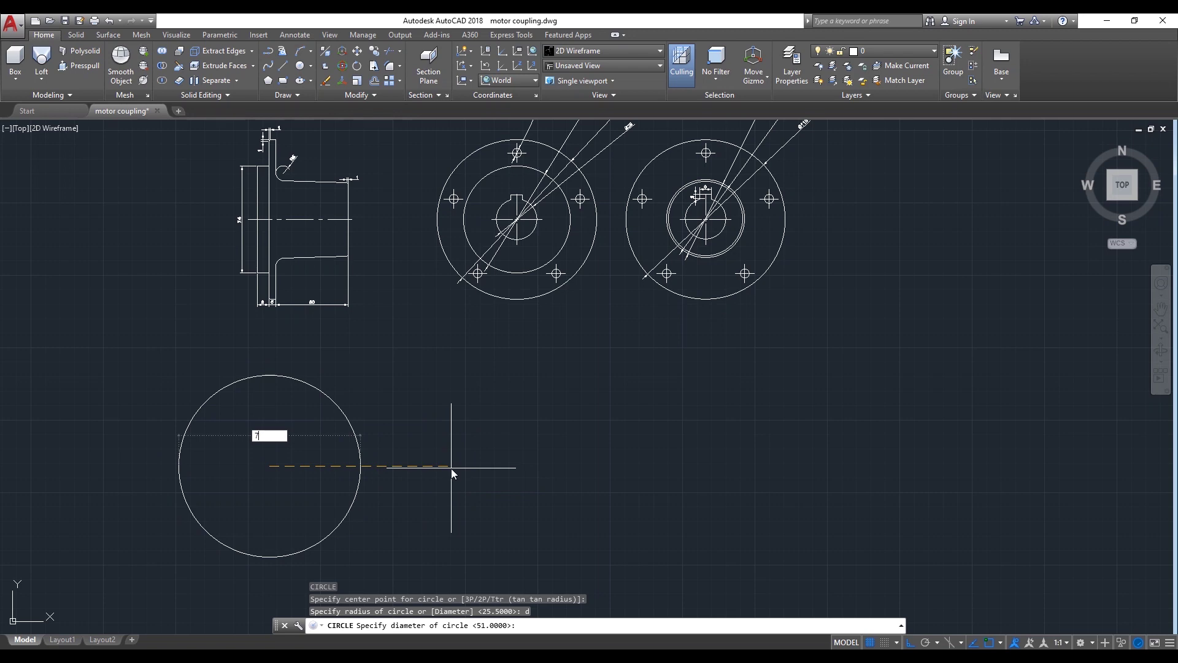
text(74)
key(Return)
Draw a circle with a diameter of 110 concentric with the 74 circle
scroll(228, 457, up, 2)
scroll(234, 457, down, 2)
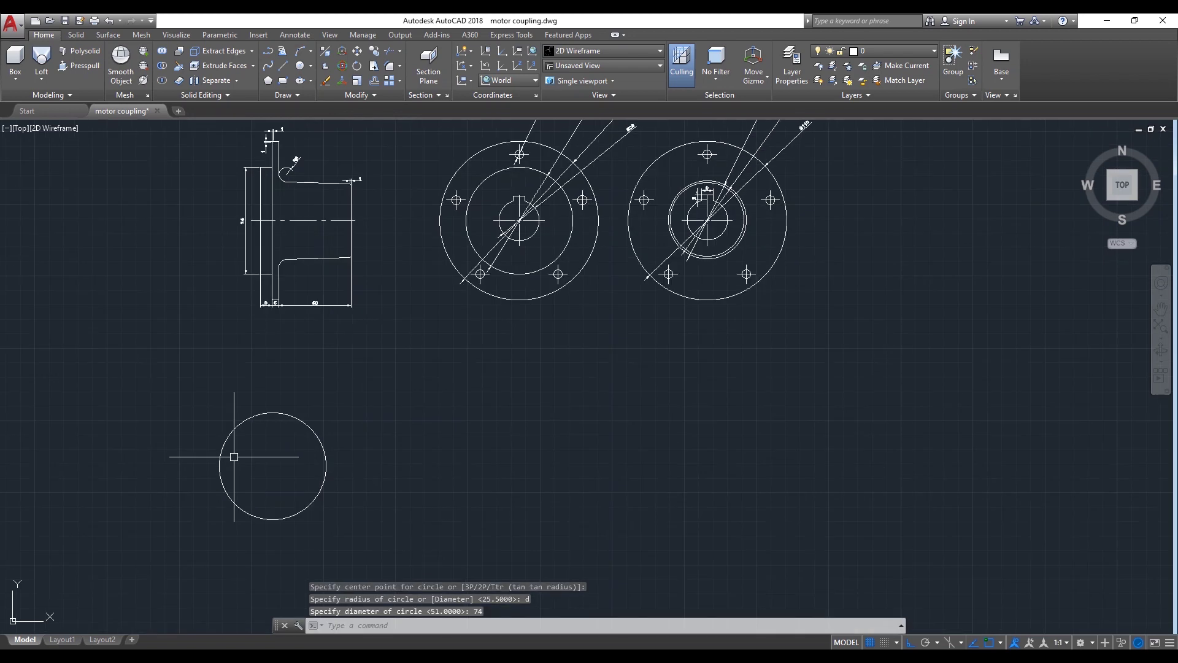
scroll(229, 220, up, 5)
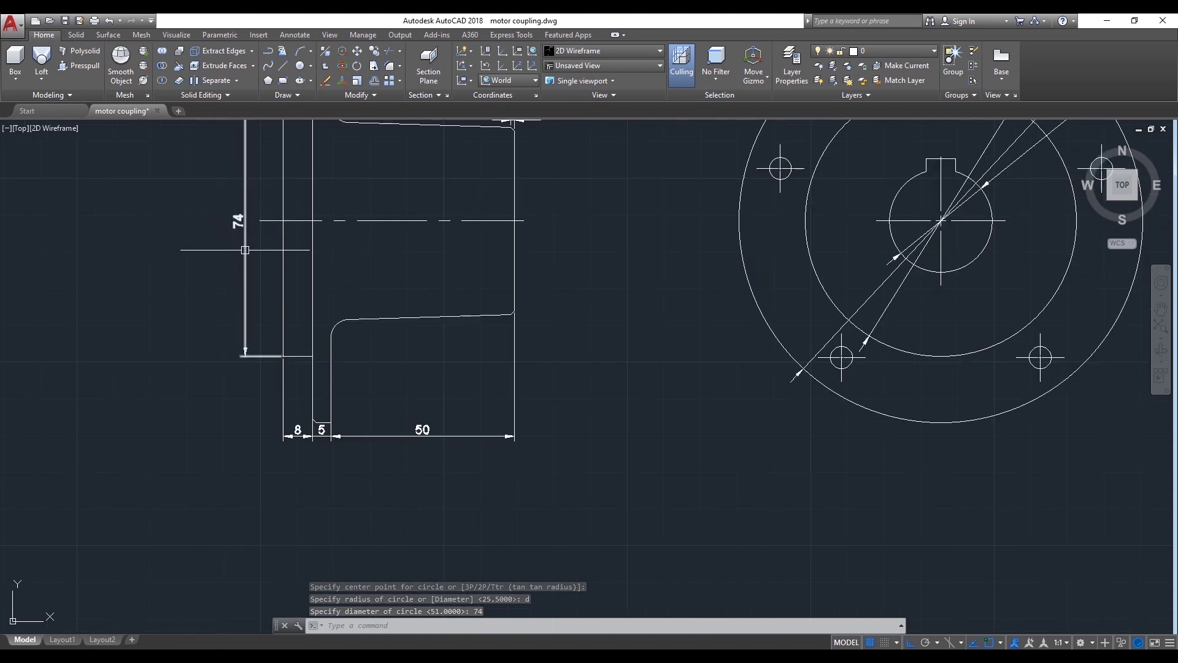
scroll(247, 282, down, 5)
scroll(277, 276, up, 2)
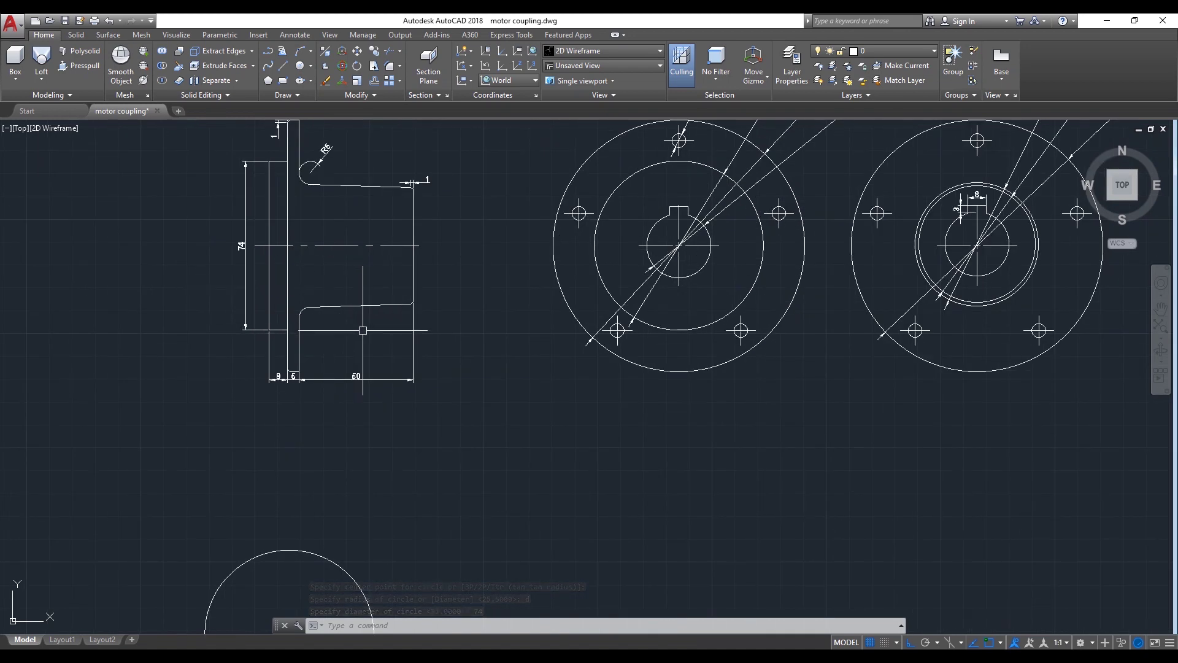
scroll(347, 336, down, 2)
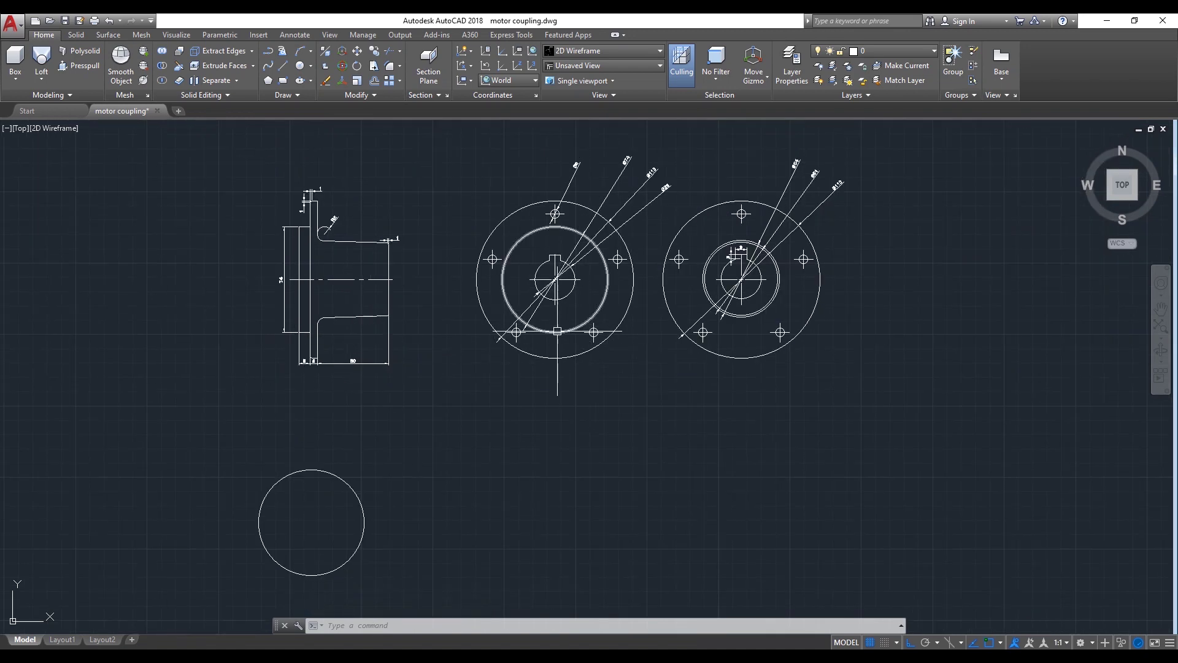
middle_drag(427, 469, 441, 445)
text(c)
key(Return)
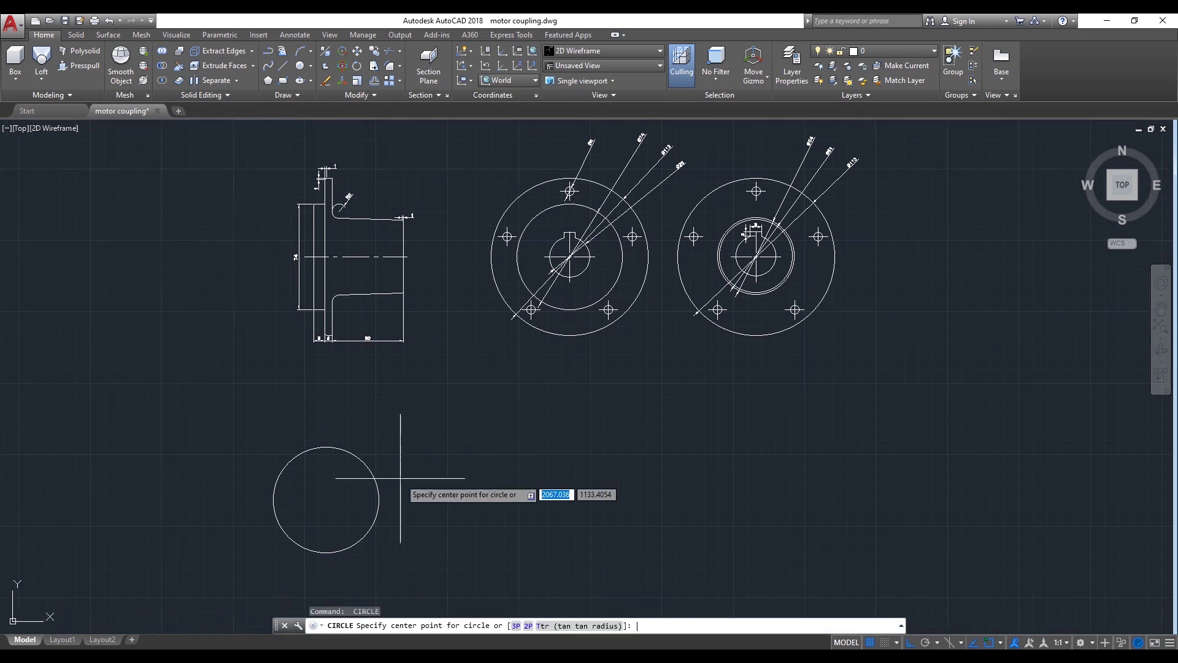
click(327, 500)
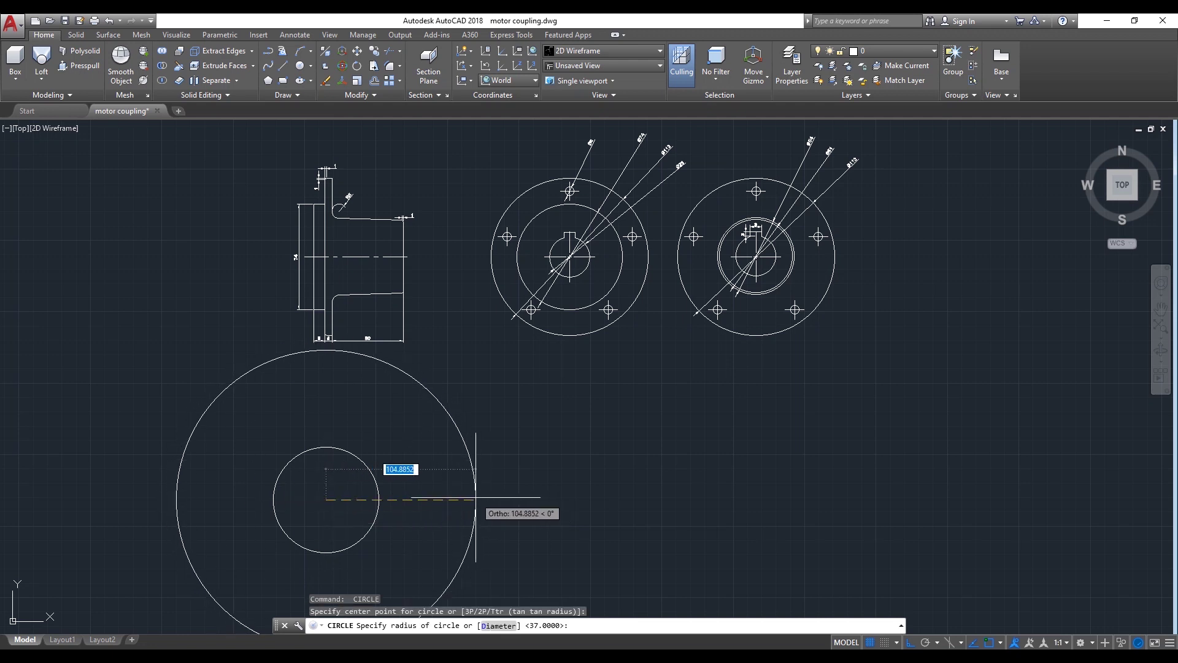
text(d)
key(Return)
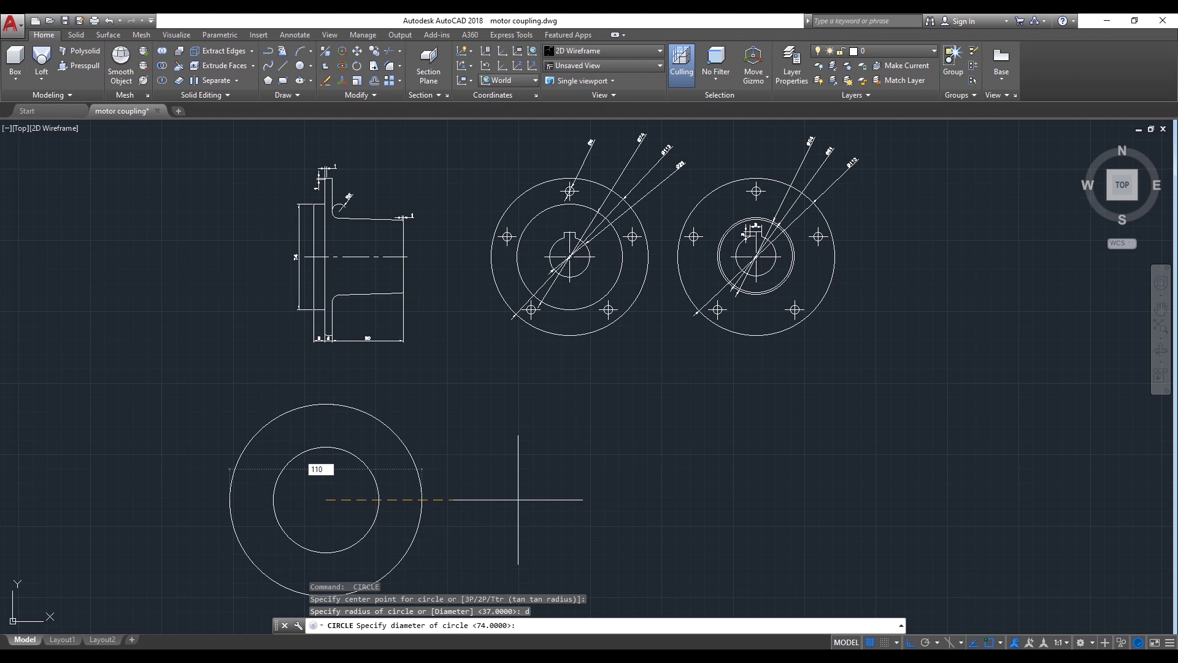
text(110)
key(Return)
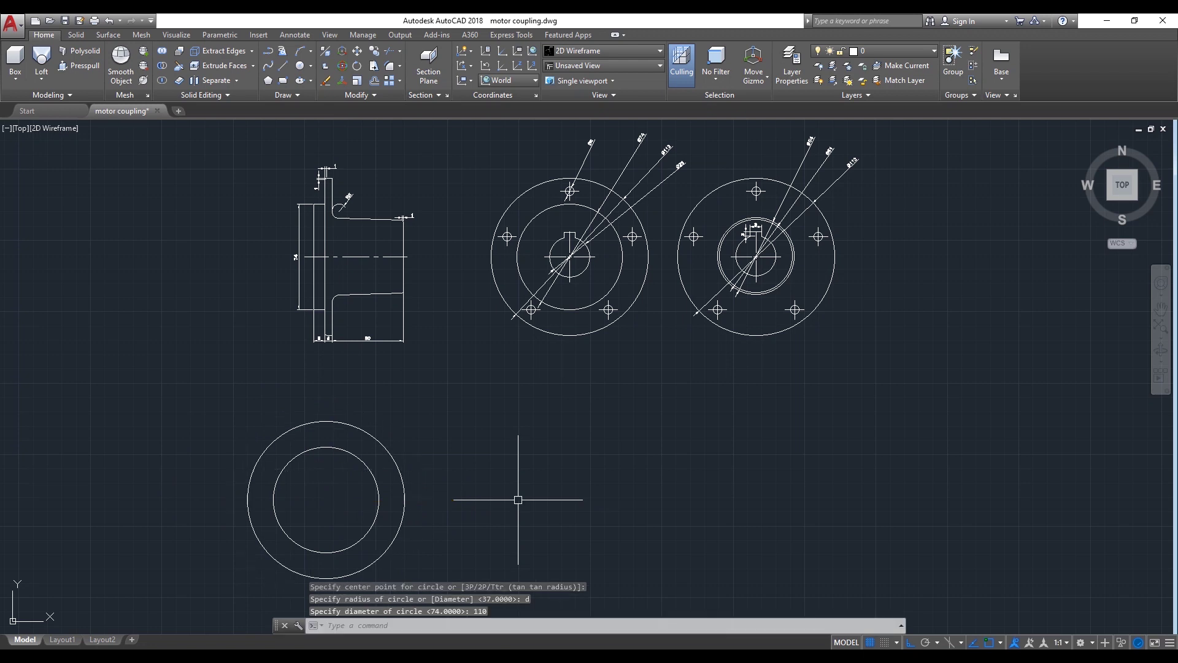
In the southwest isometric view, extrude the inner 74-diameter circle 8 units downward
click(1110, 197)
scroll(626, 474, up, 3)
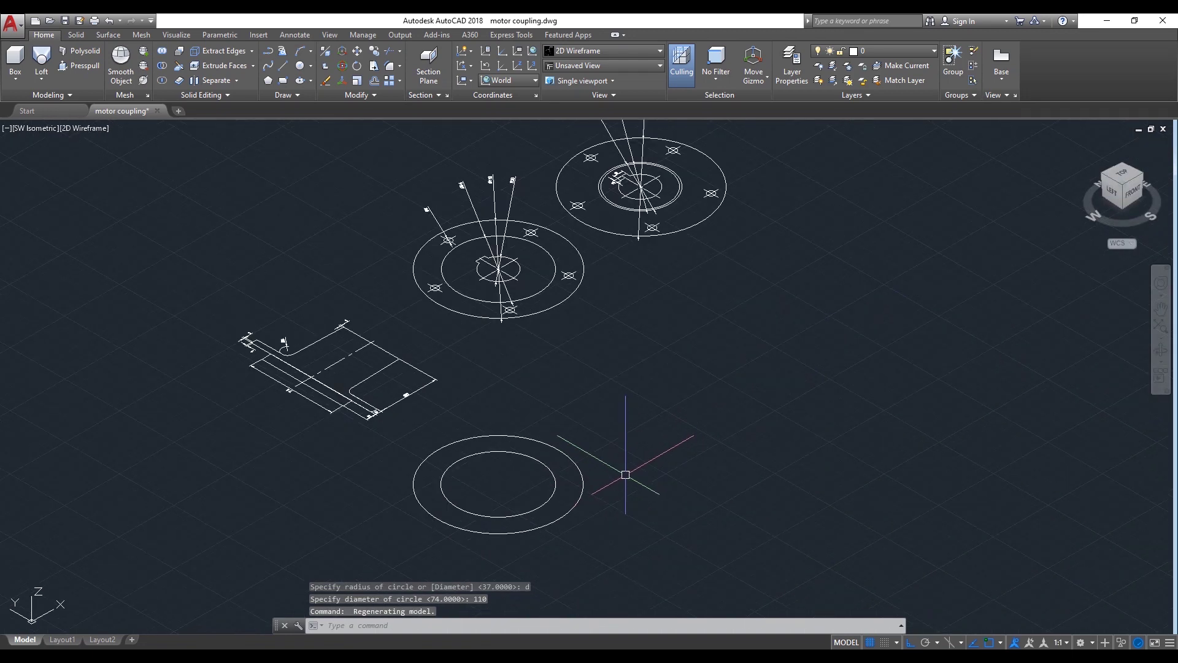
middle_drag(632, 481, 644, 434)
scroll(577, 460, up, 2)
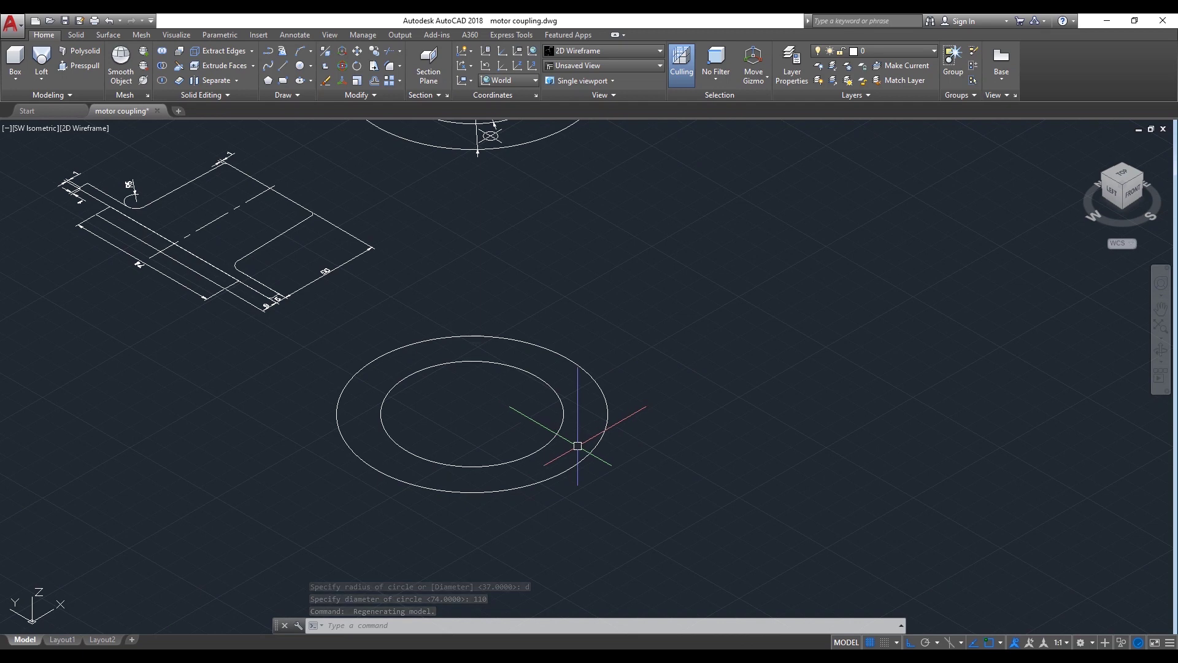
text(EXT)
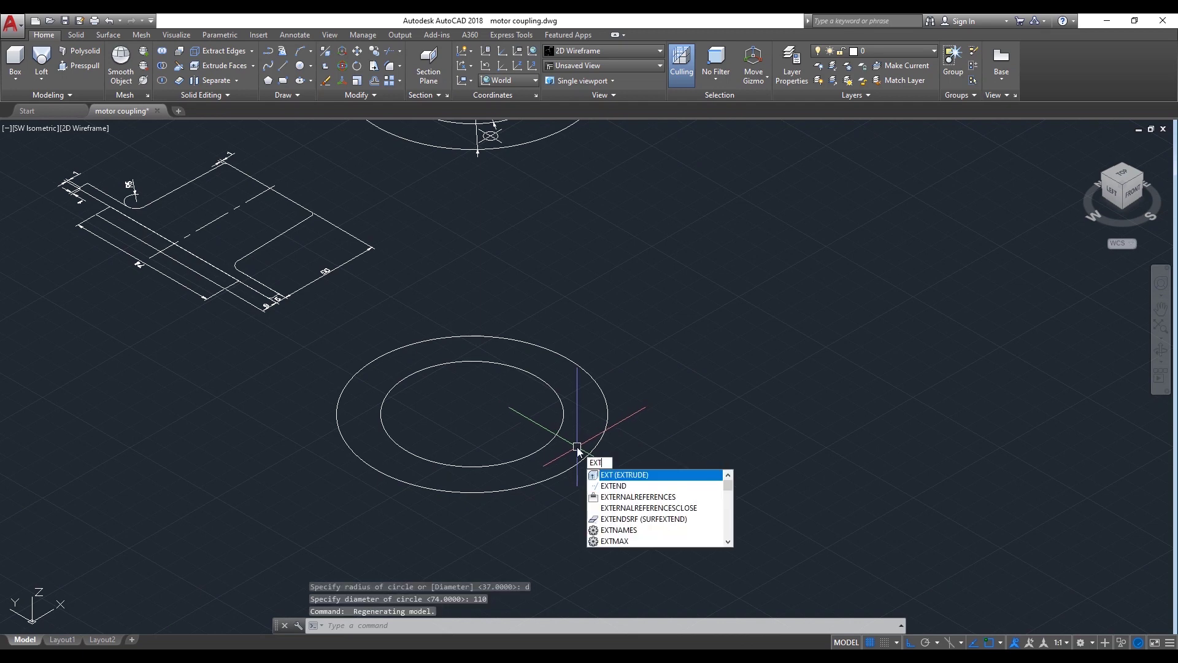
key(Return)
click(548, 448)
key(Return)
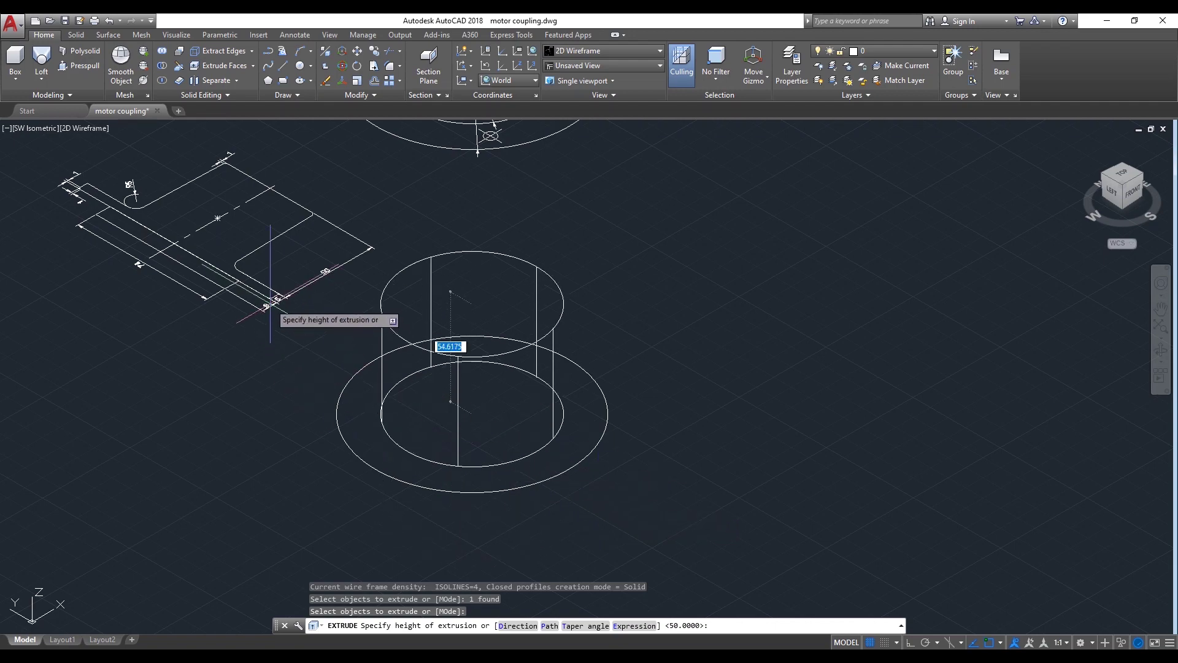
scroll(252, 307, up, 5)
scroll(249, 307, down, 5)
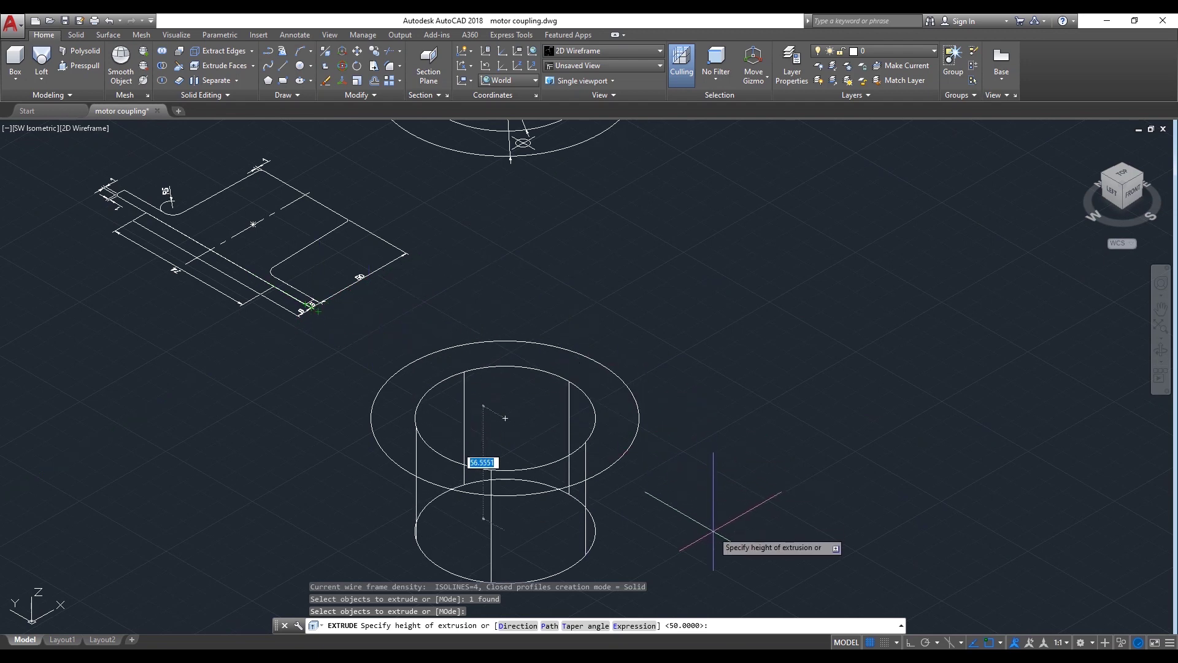
key(Return)
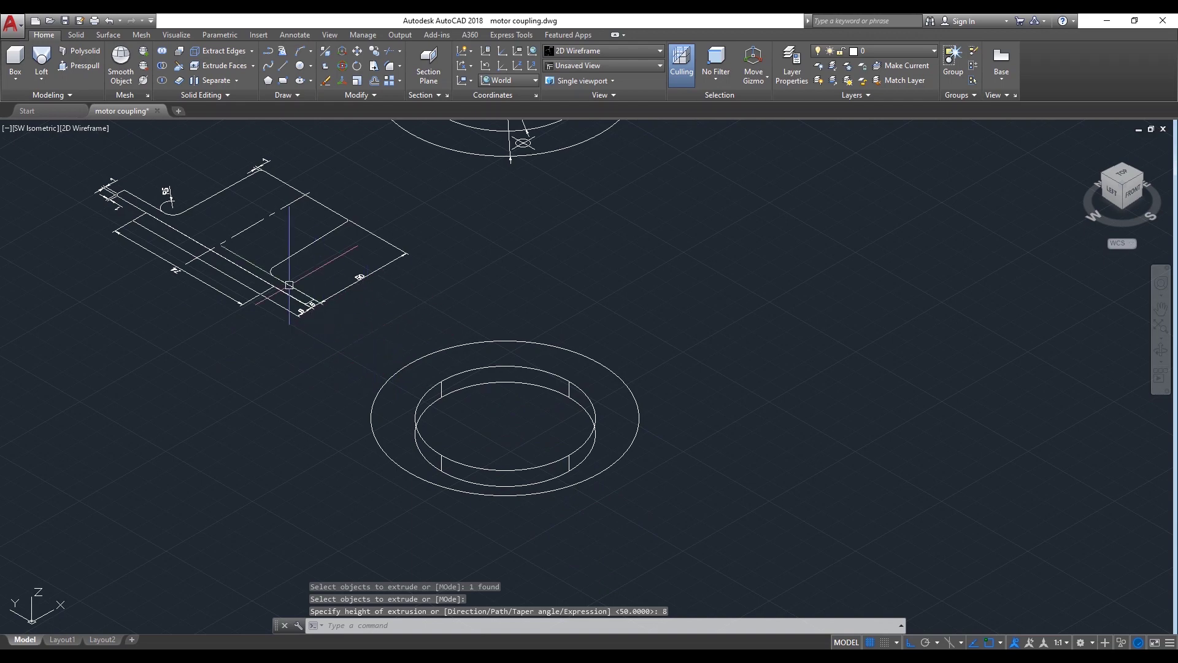
Extrude the outer 110-diameter circle 5 units upward to form the flange disc
scroll(289, 285, up, 5)
scroll(335, 340, down, 4)
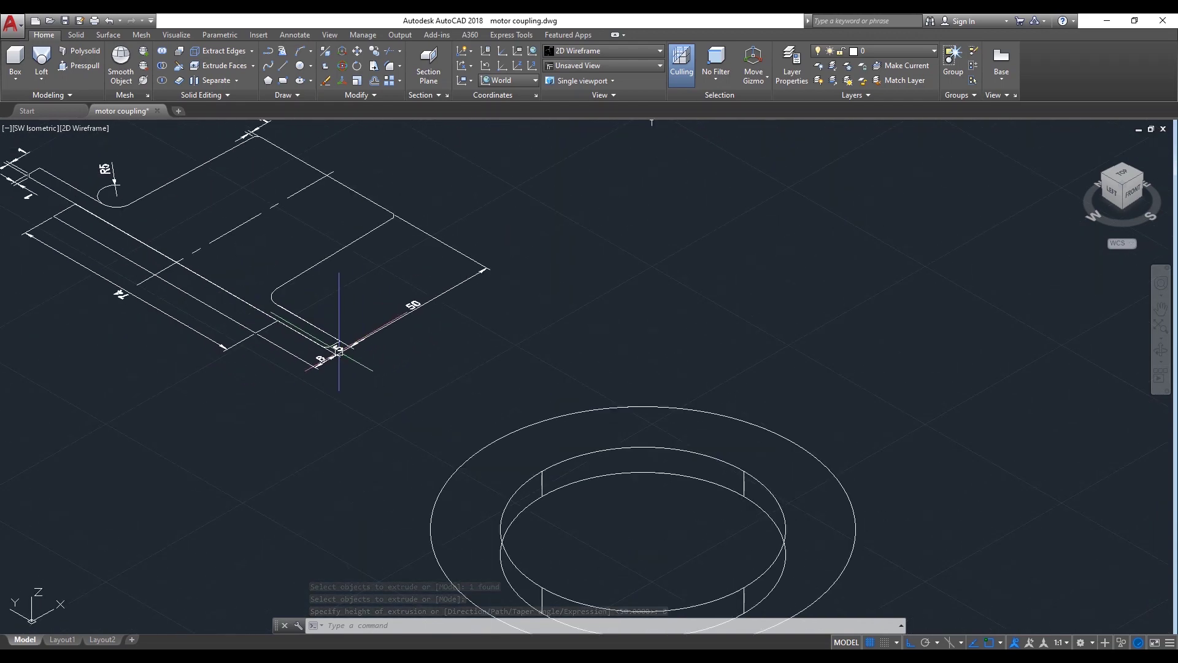
scroll(339, 348, down, 3)
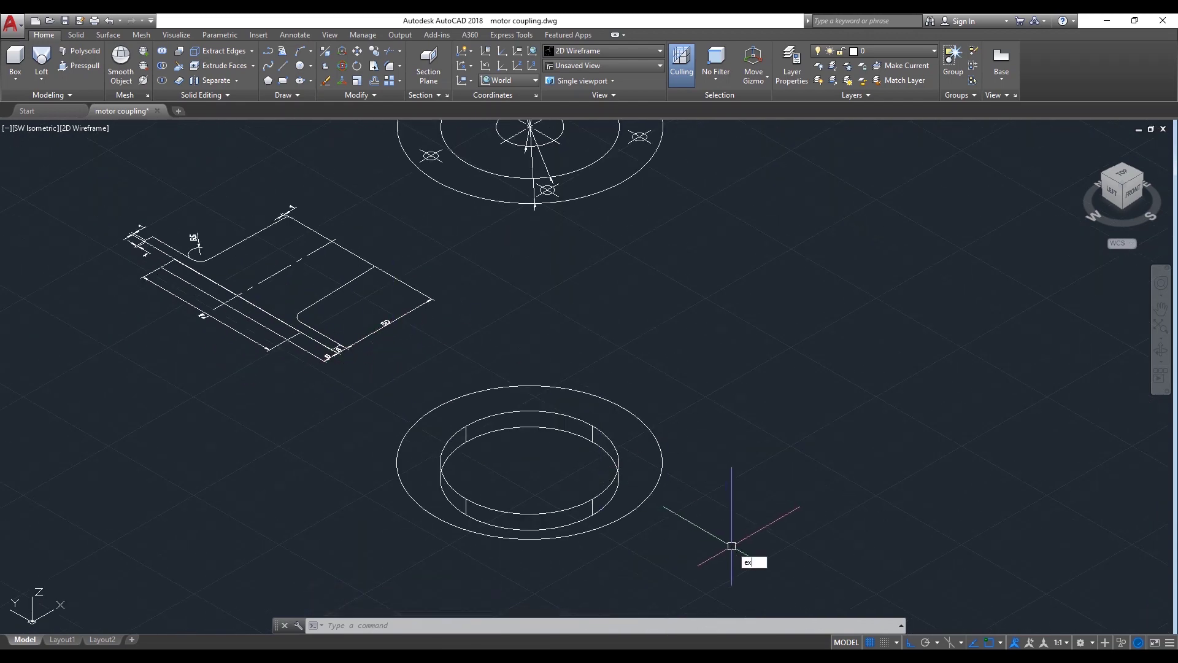
key(Return)
click(620, 517)
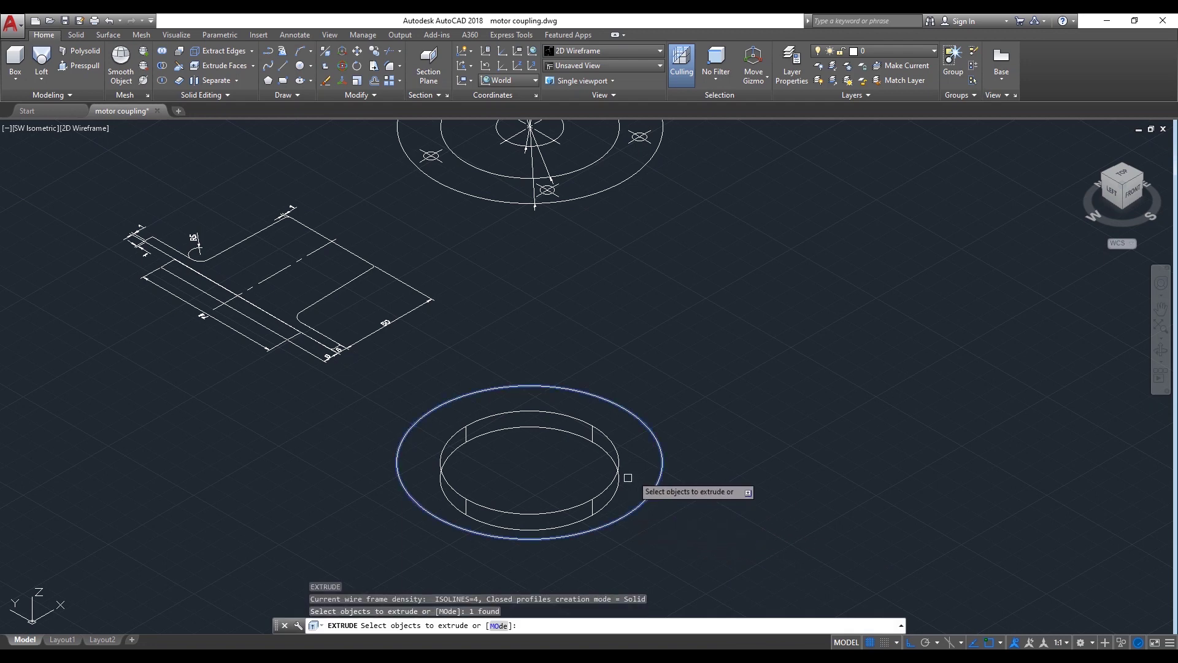
key(Return)
text(5)
key(Return)
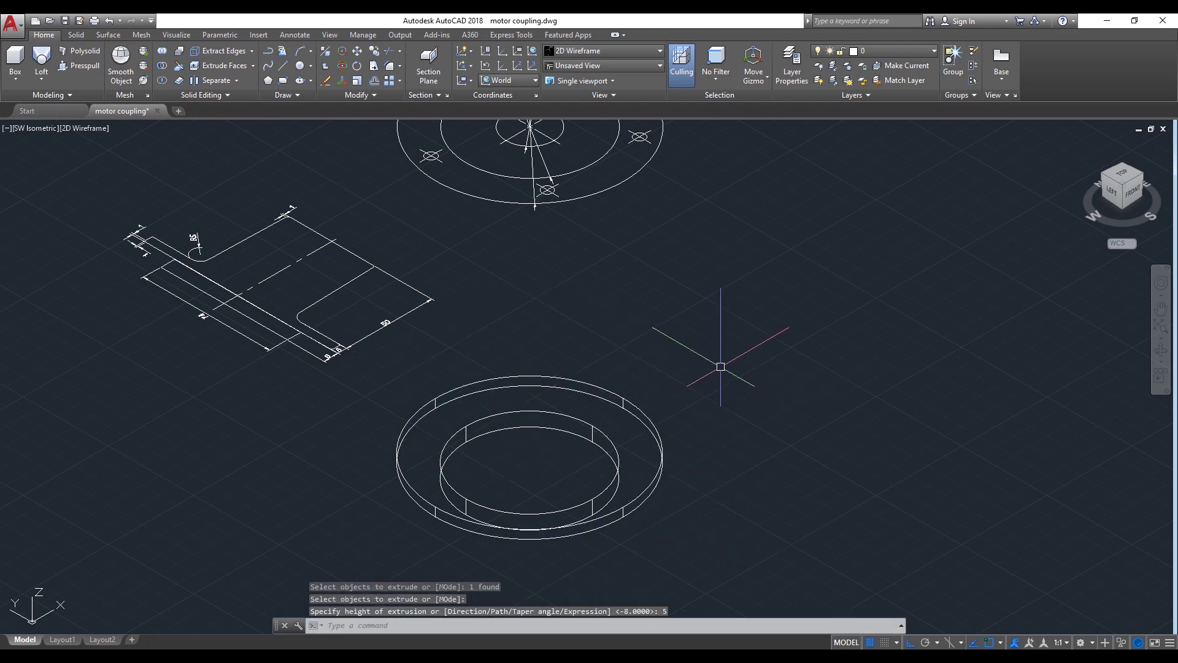
Draw a circle with a diameter of 54 centred on the top face of the flange disc
scroll(696, 377, down, 2)
scroll(697, 377, up, 2)
mouse_move(747, 369)
middle_down()
mouse_move(710, 404)
mouse_move(709, 348)
middle_up()
text(c)
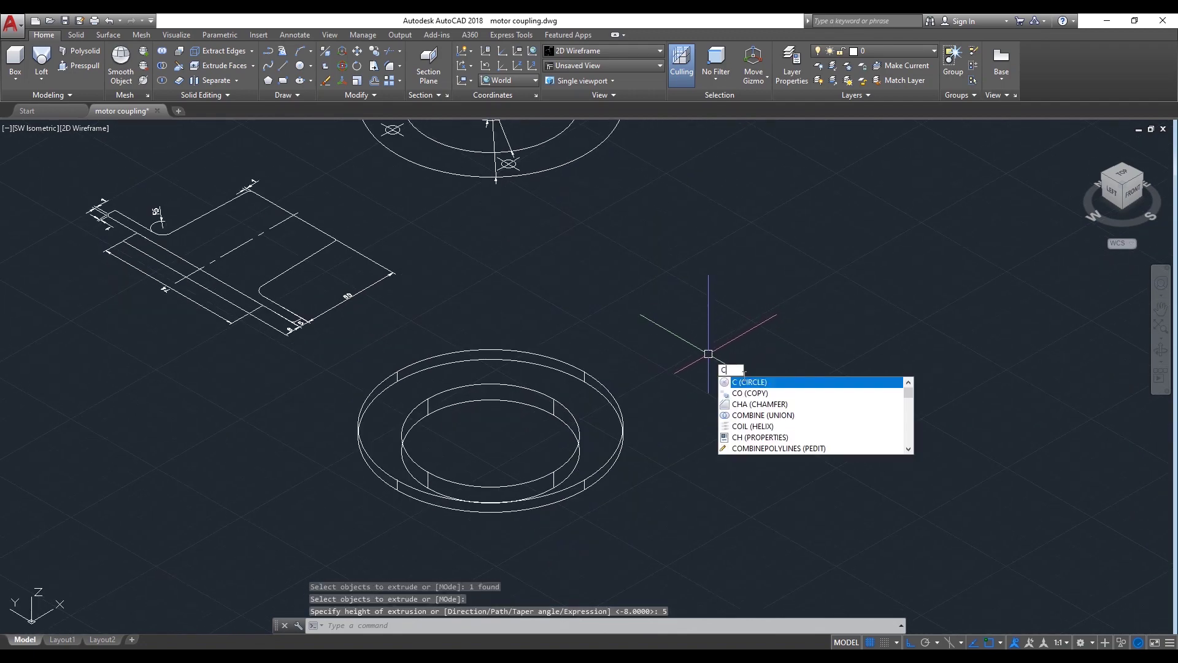
key(Return)
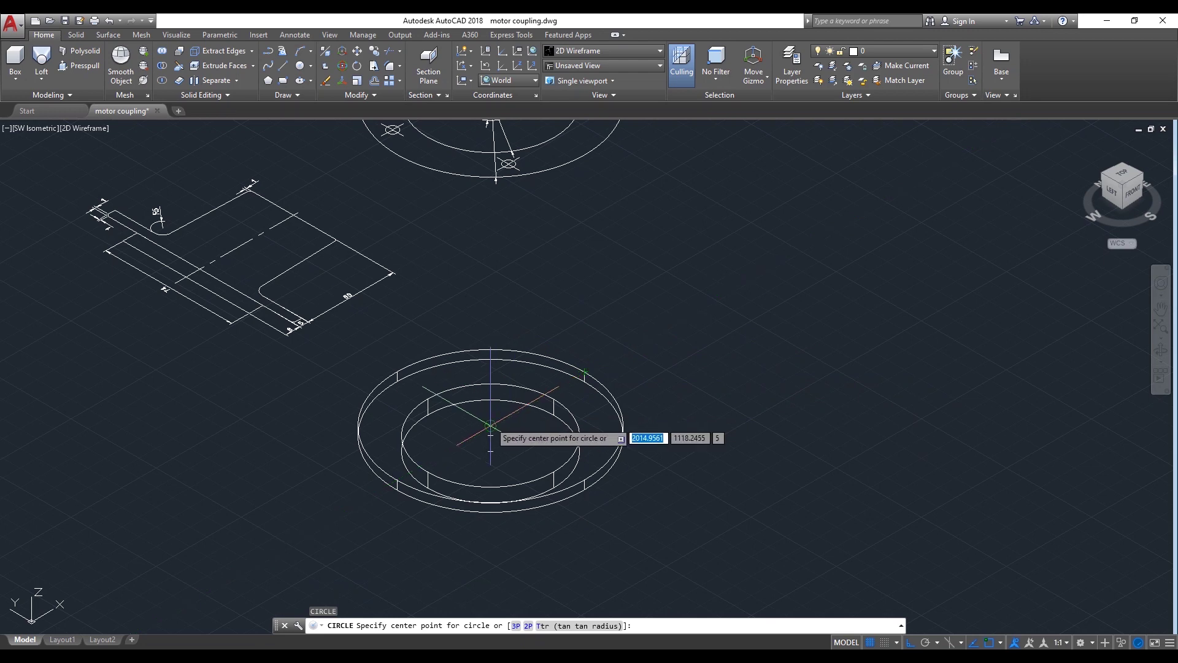
click(490, 425)
text(d)
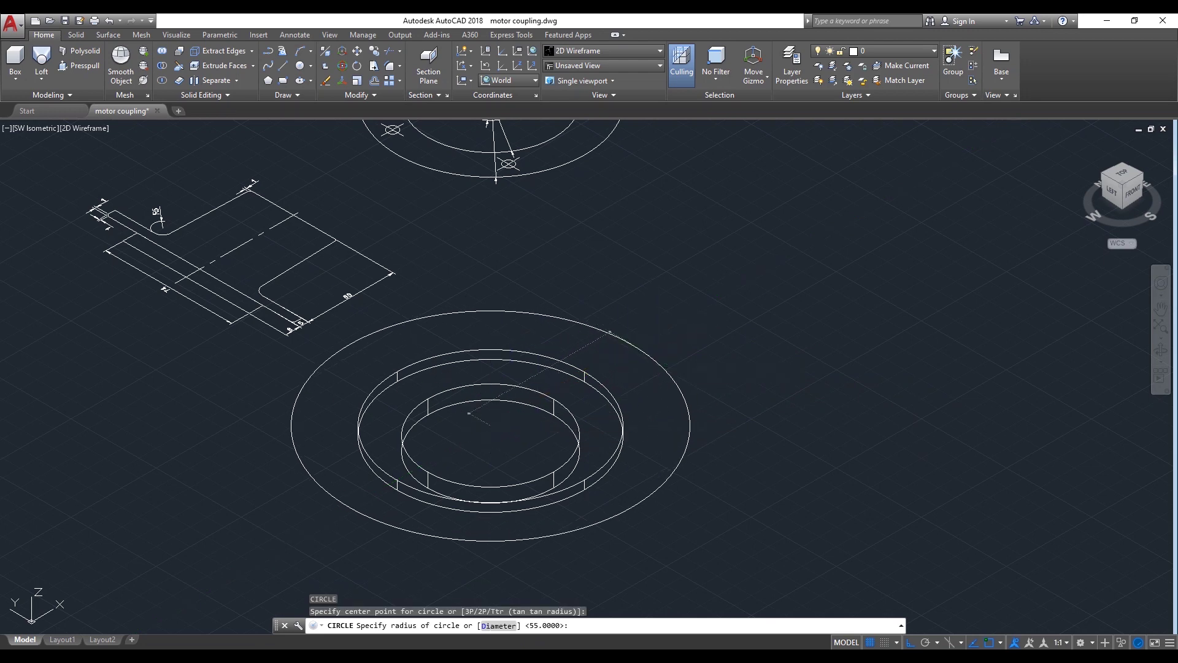
key(Return)
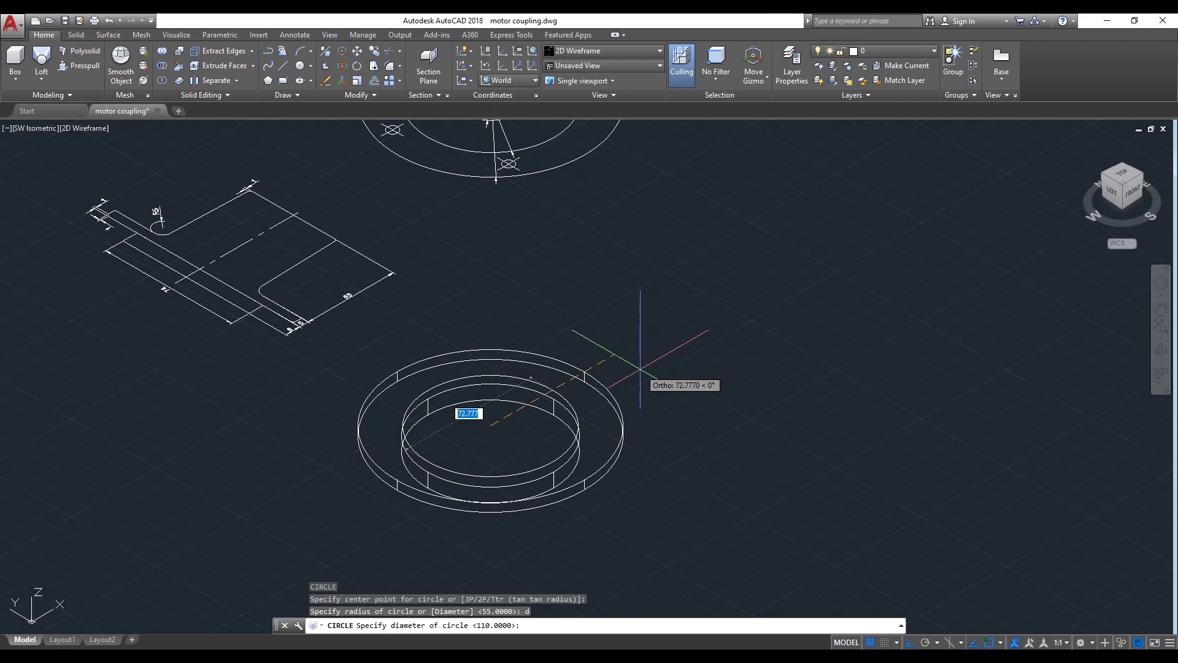
scroll(639, 370, down, 1)
scroll(639, 370, up, 2)
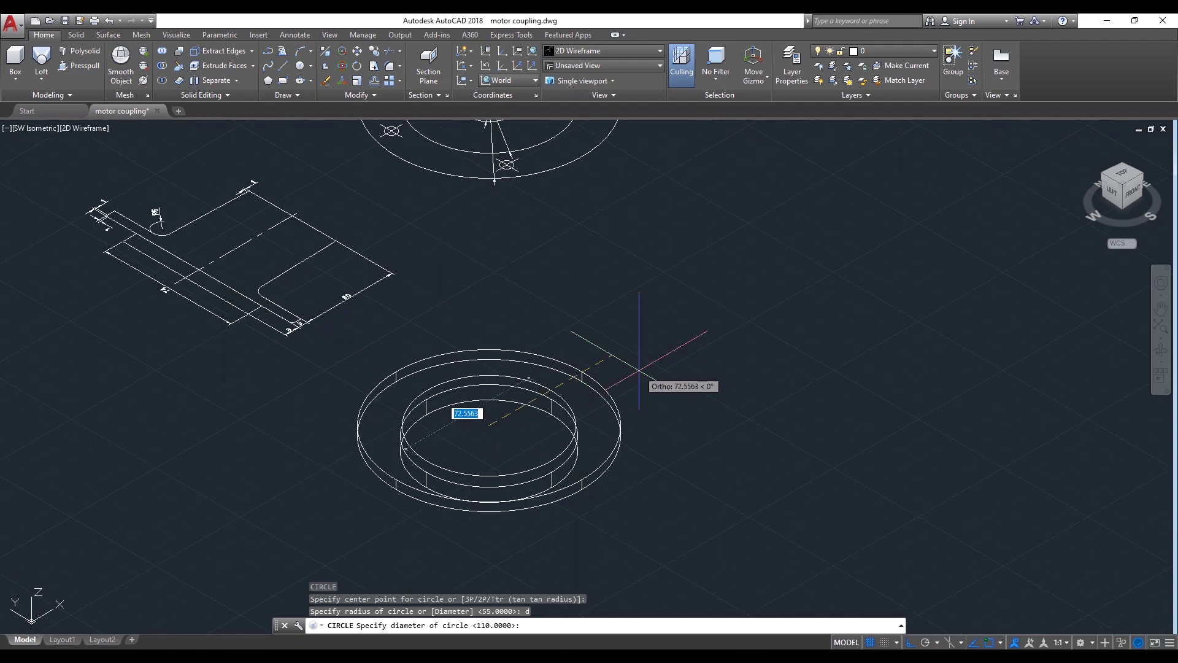
text(54)
key(Return)
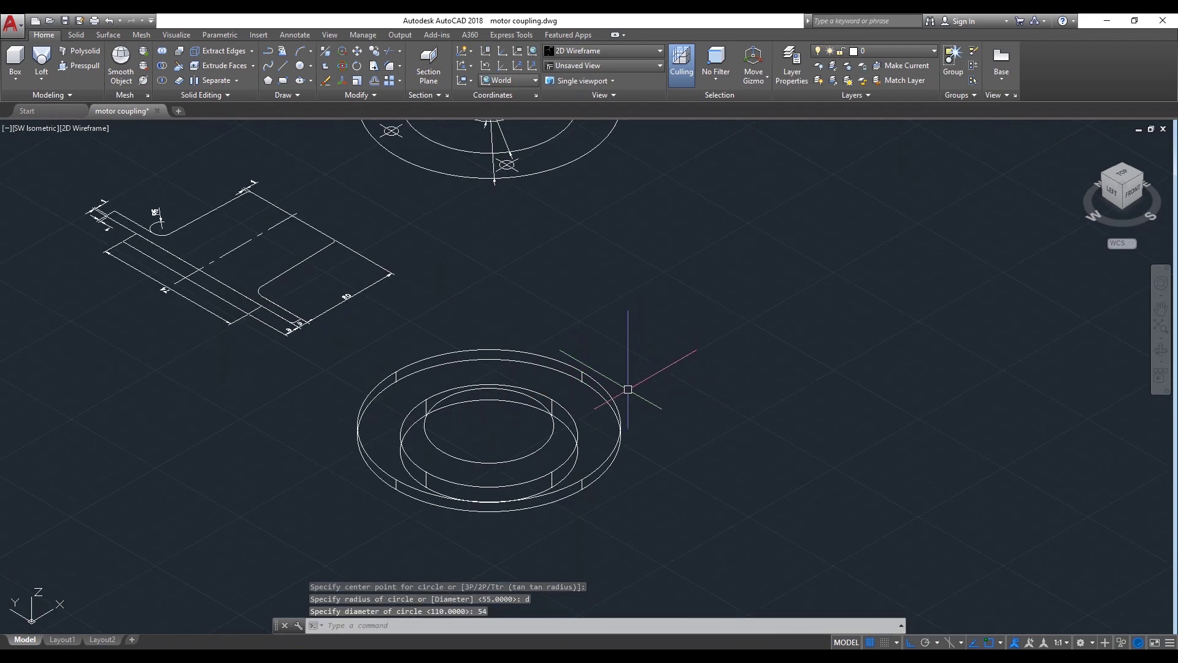
Draw a circle with a diameter of 51 concentric with the 54 circle on the flange's top face
scroll(627, 390, down, 2)
scroll(668, 184, up, 8)
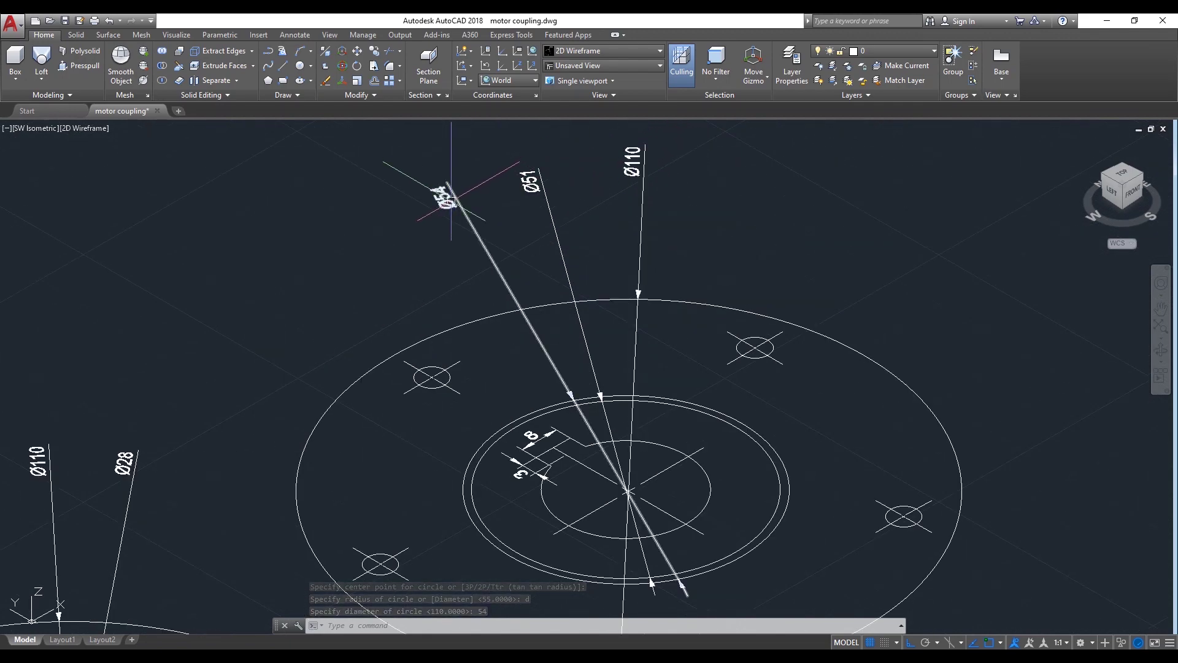
scroll(556, 202, down, 7)
scroll(491, 424, up, 6)
text(circle)
key(Return)
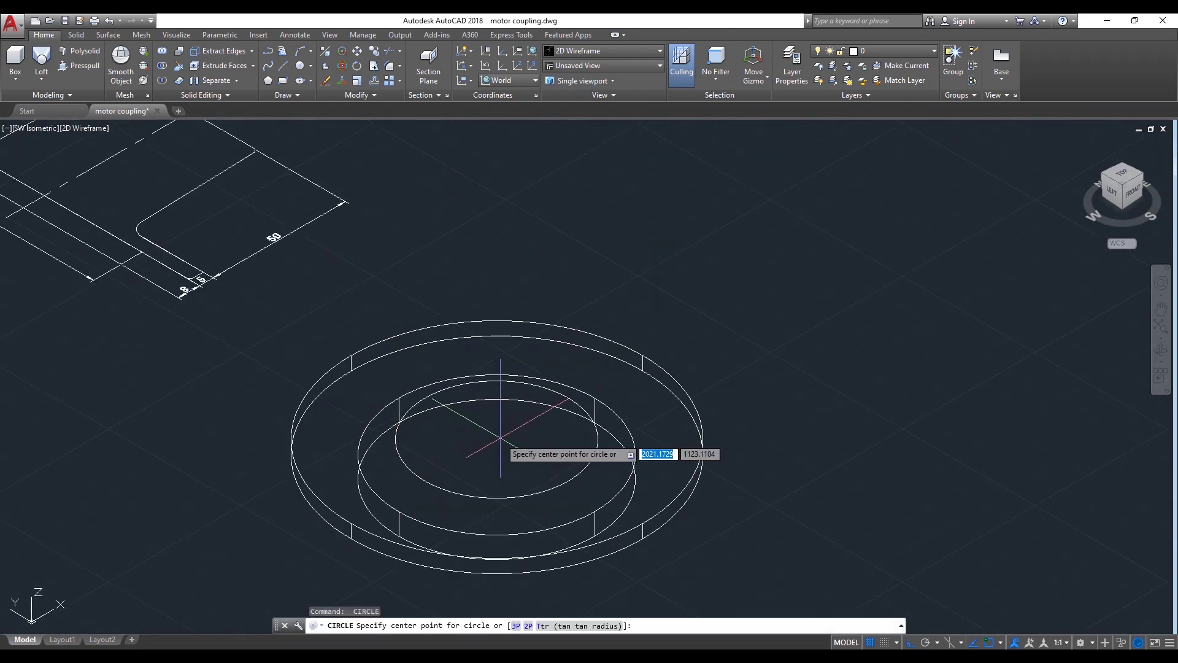
click(496, 439)
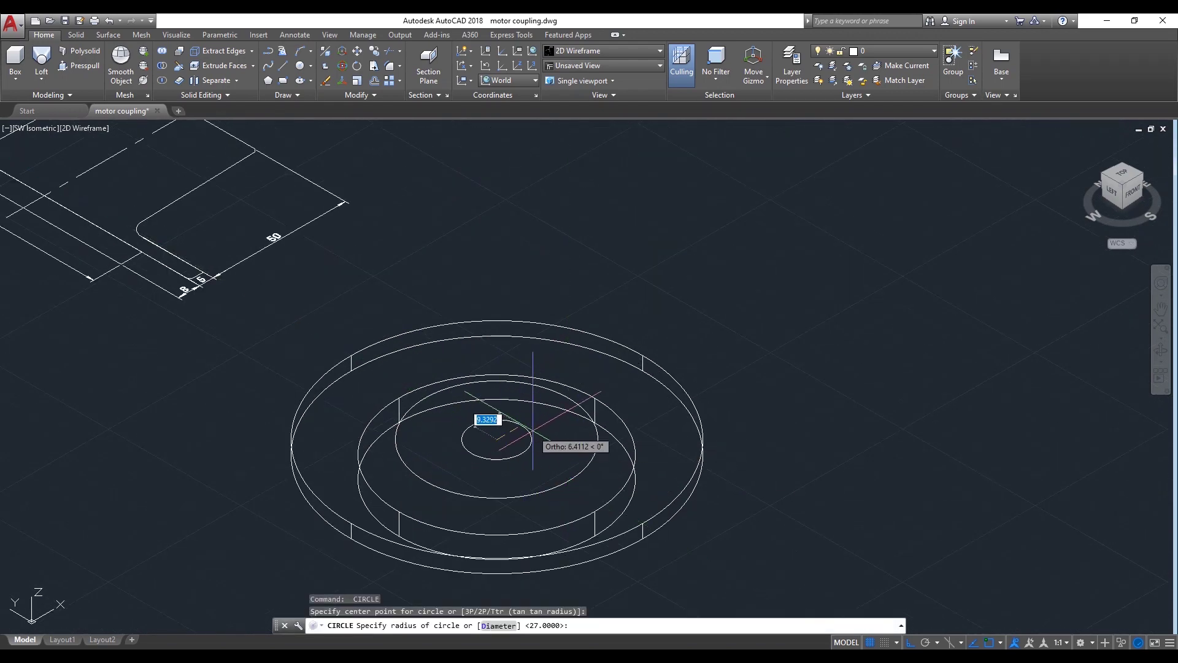
text(d)
key(Return)
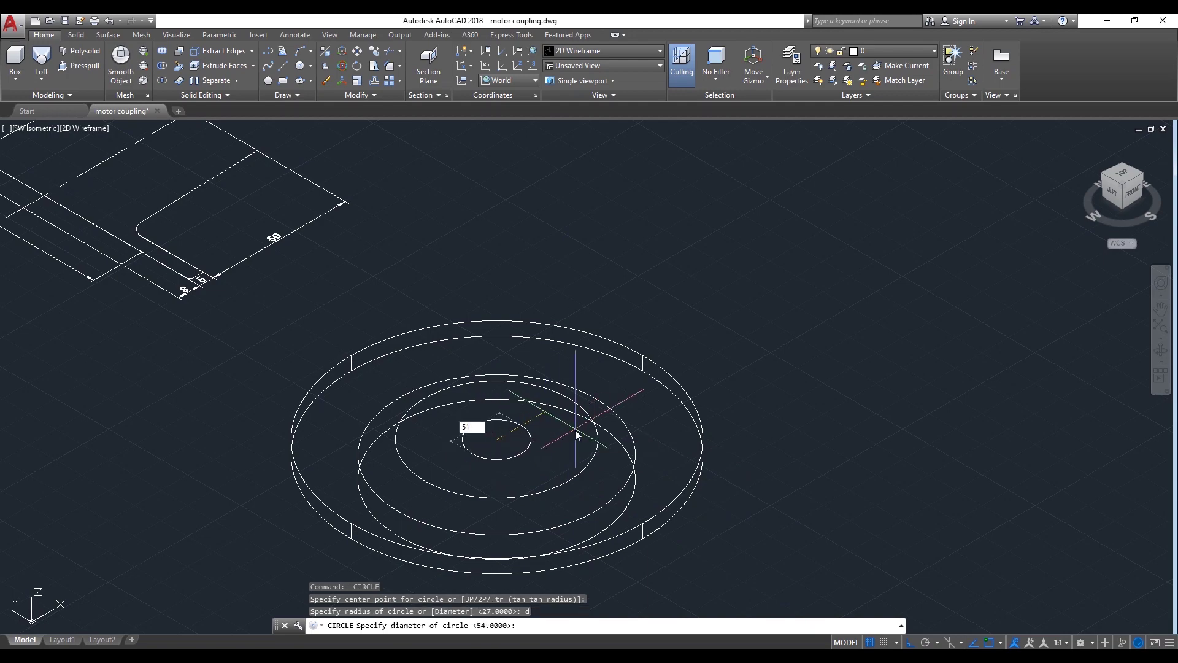
key(Return)
Move the 51-diameter circle 50 units straight up from its centre, above the flange's top face
scroll(510, 442, down, 2)
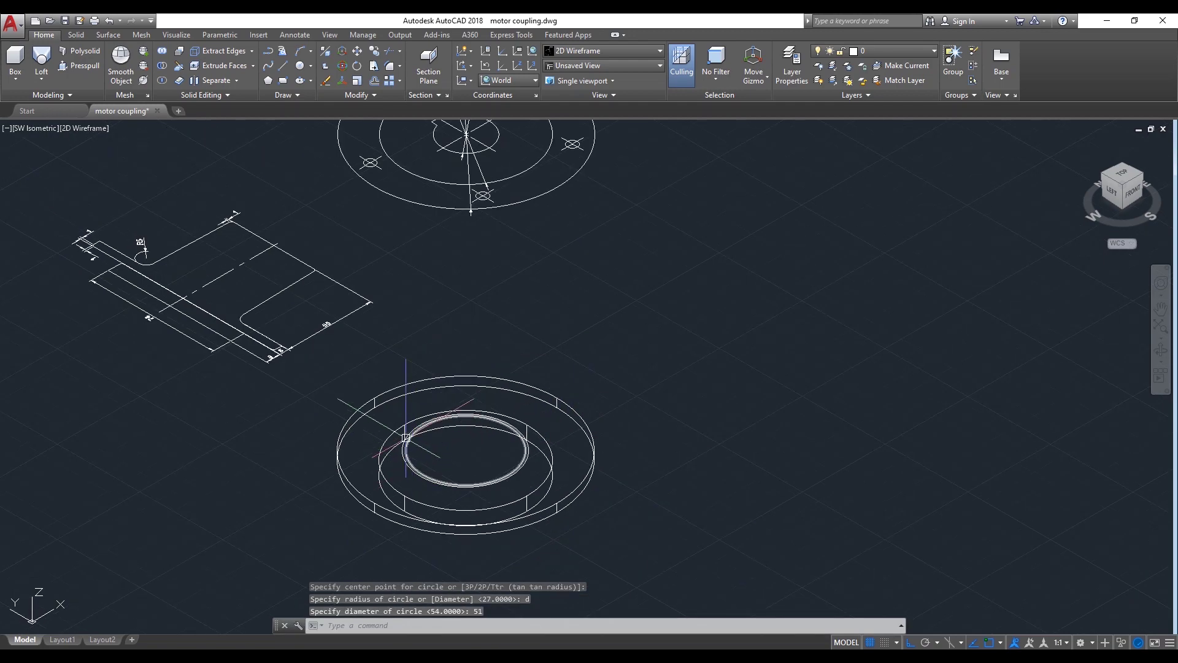
scroll(350, 368, up, 2)
scroll(243, 210, up, 3)
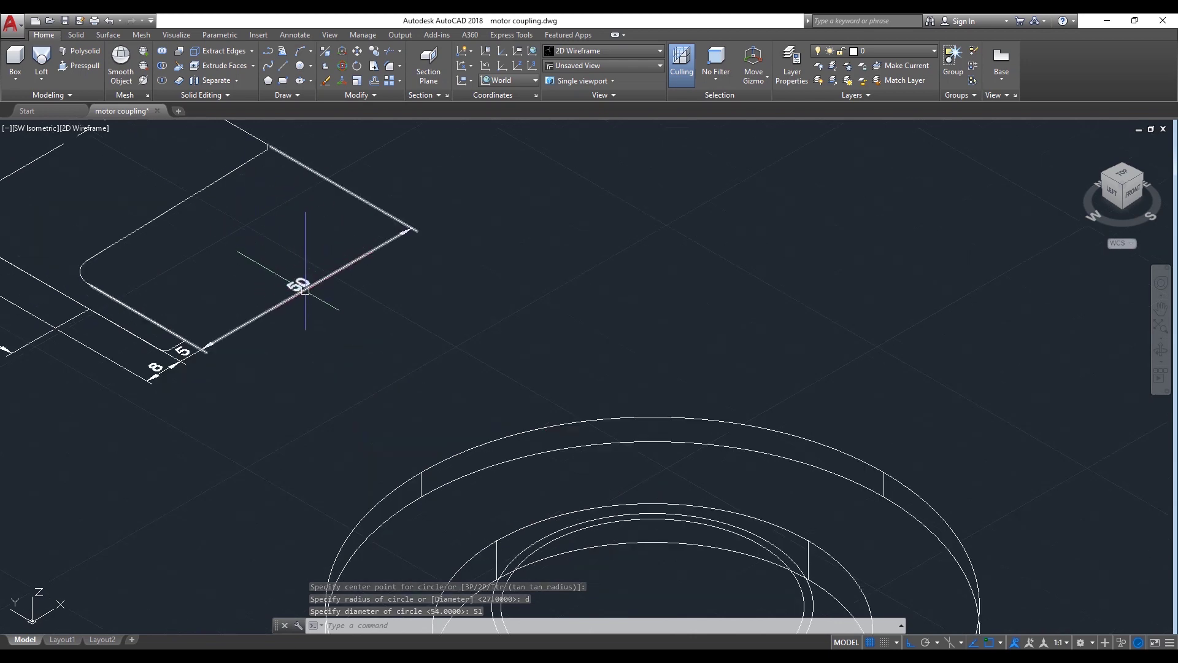
scroll(305, 289, down, 5)
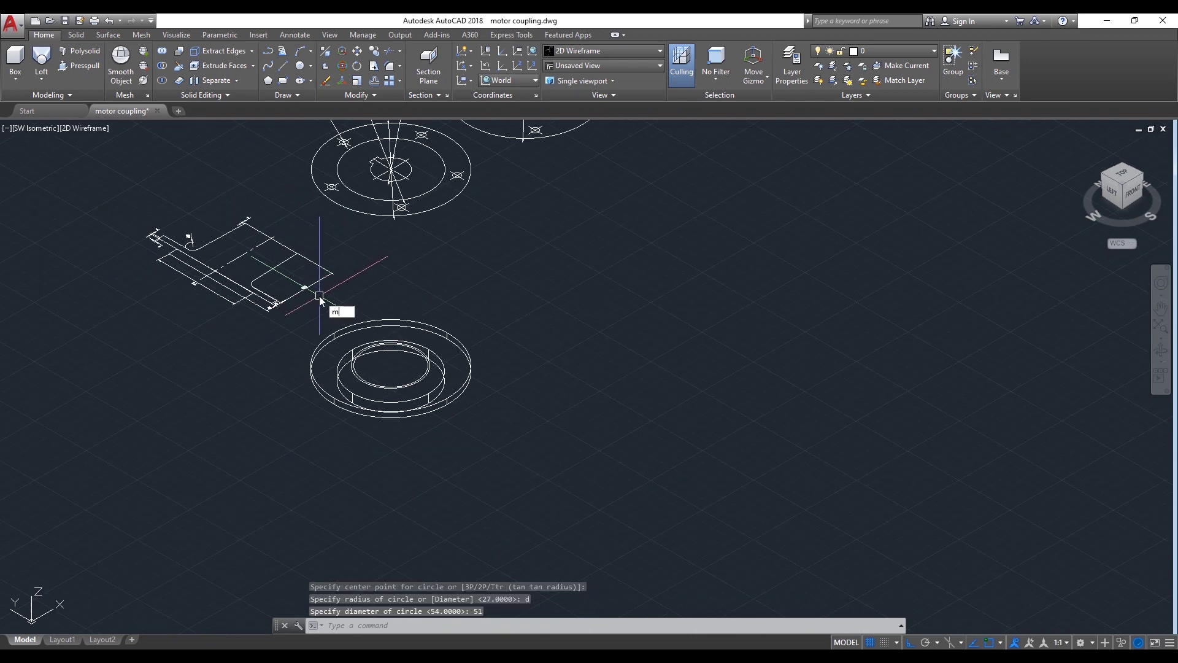
key(Return)
scroll(337, 334, up, 4)
click(325, 371)
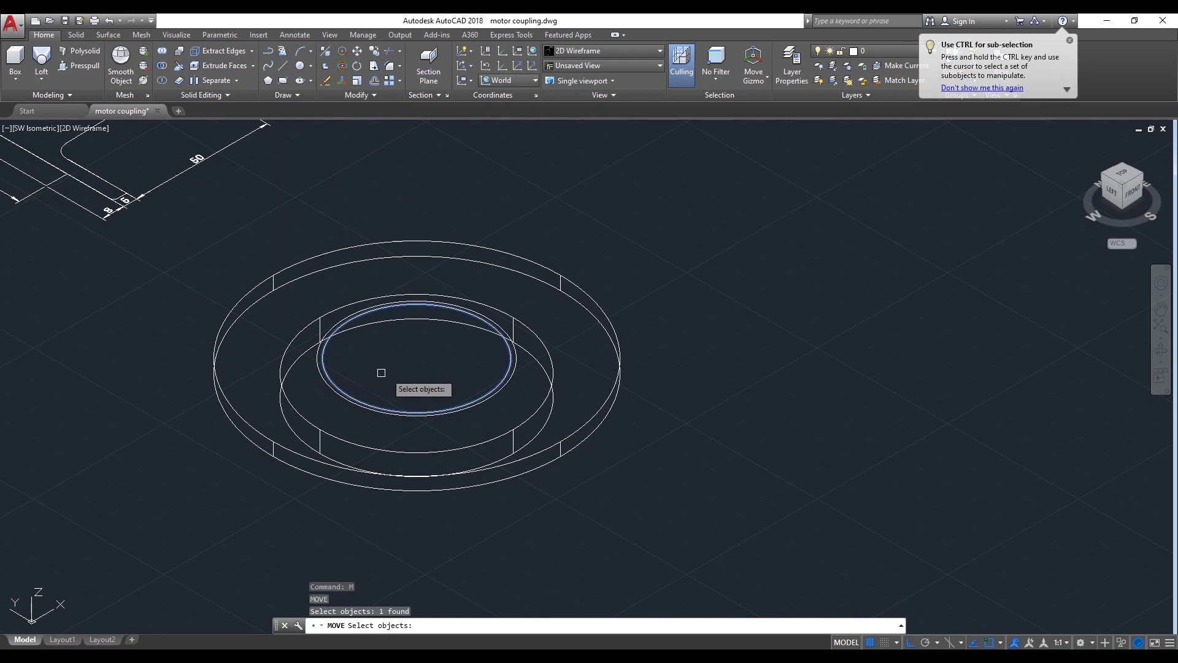
key(Return)
click(416, 374)
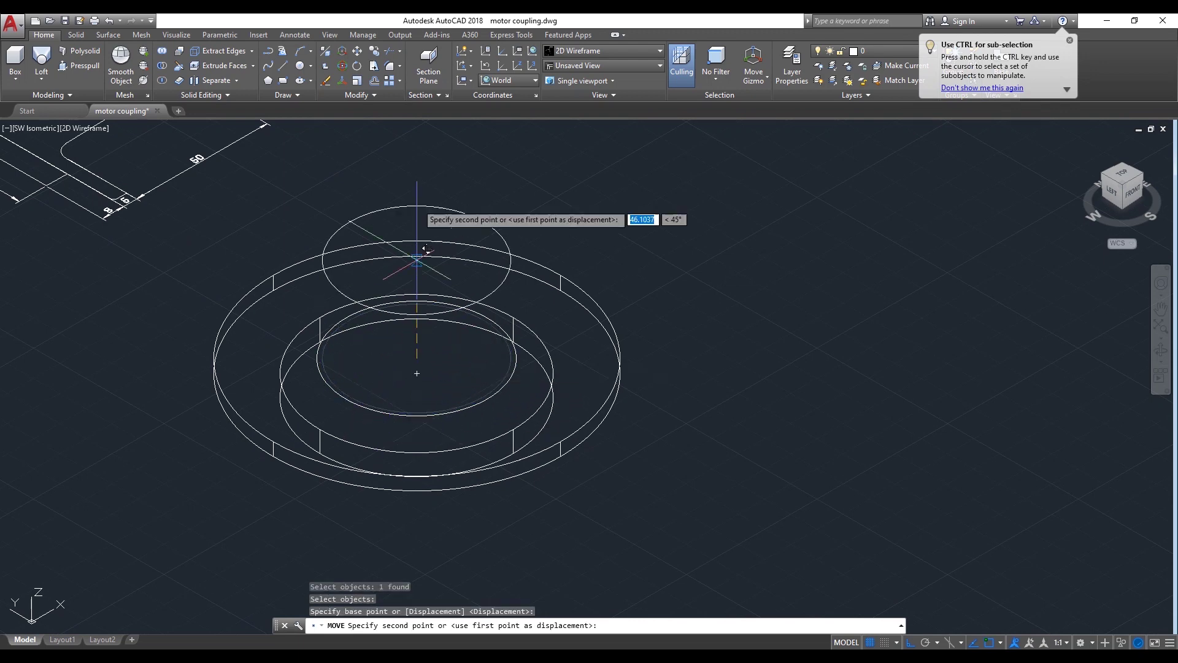
text(5)
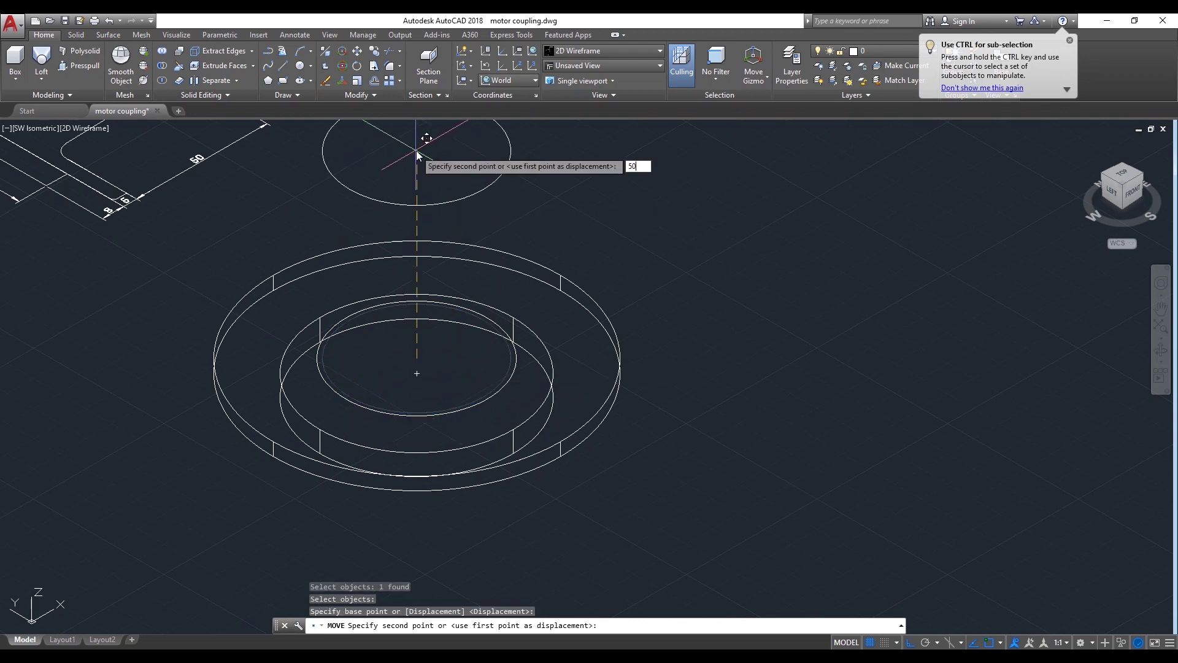
text(0)
key(Return)
scroll(421, 368, down, 2)
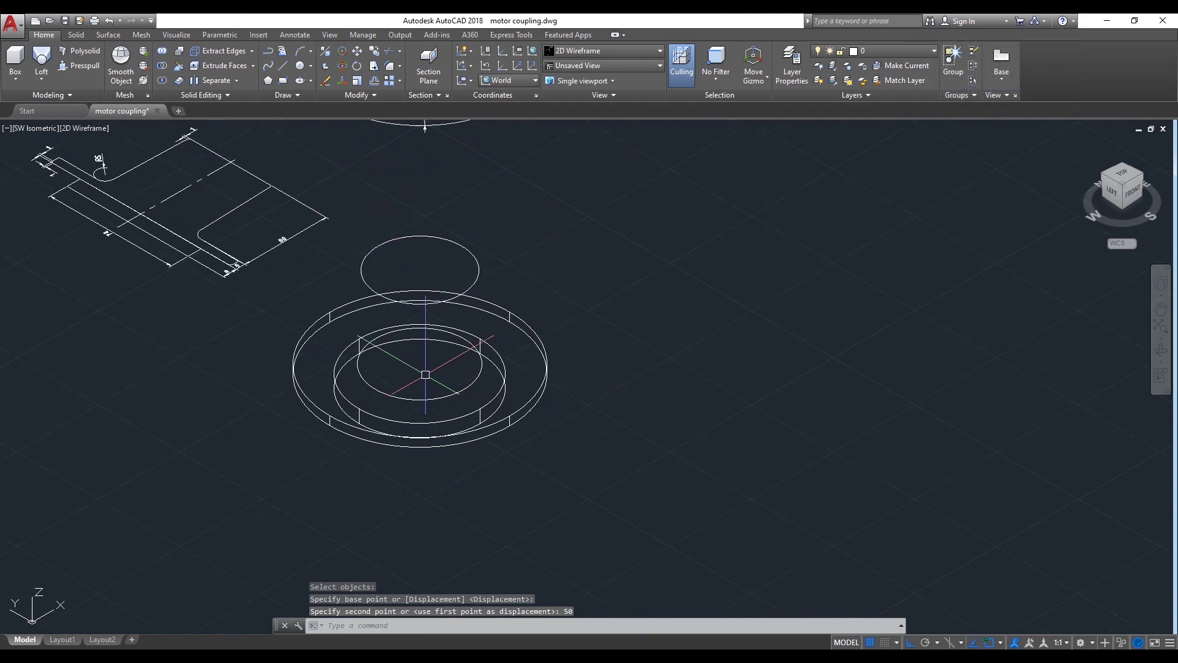
Apply the Shaded visual style and loft a solid from the 54-diameter circle on the flange to the raised 51-diameter circle
scroll(425, 374, up, 3)
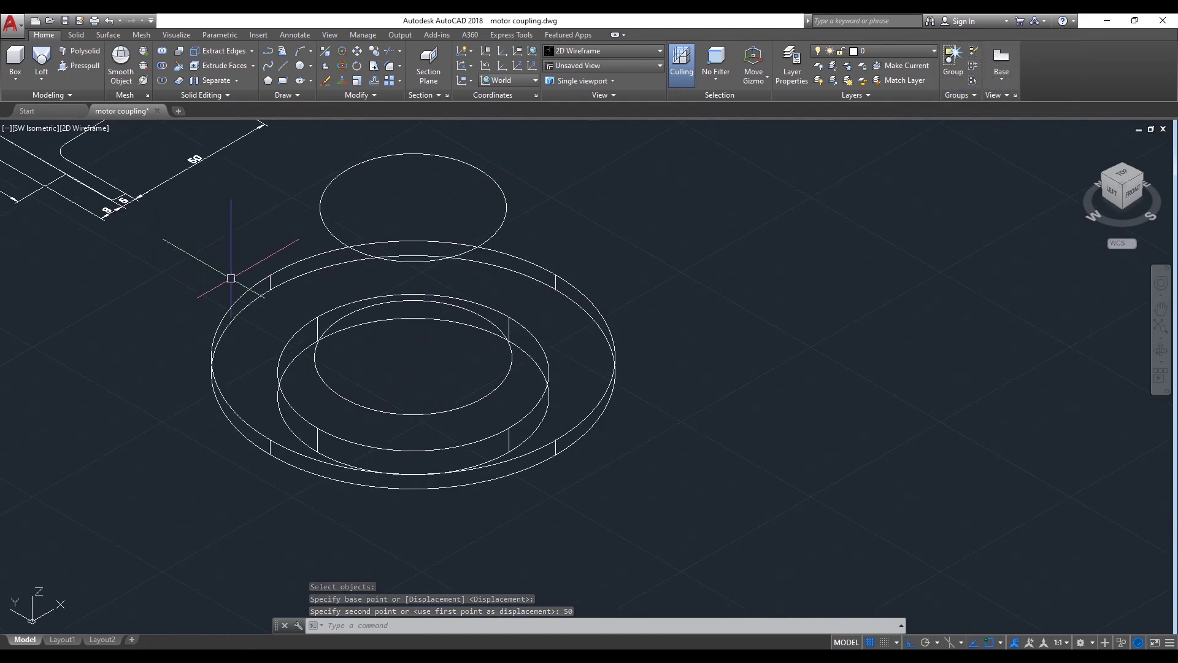
click(104, 129)
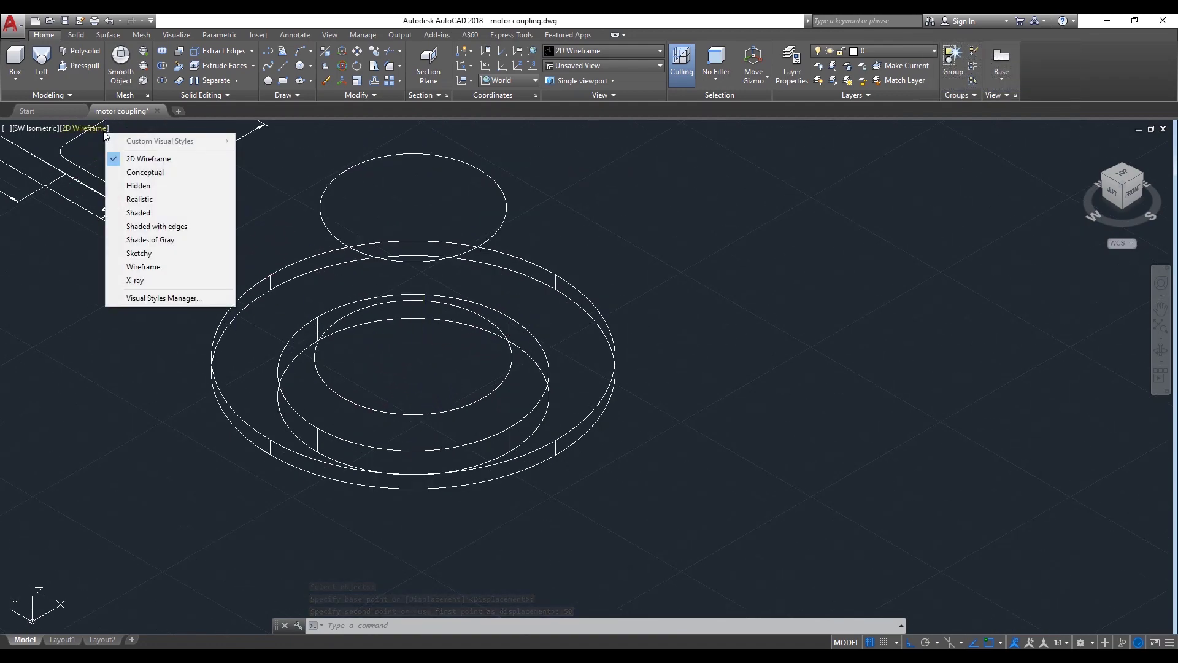
click(147, 215)
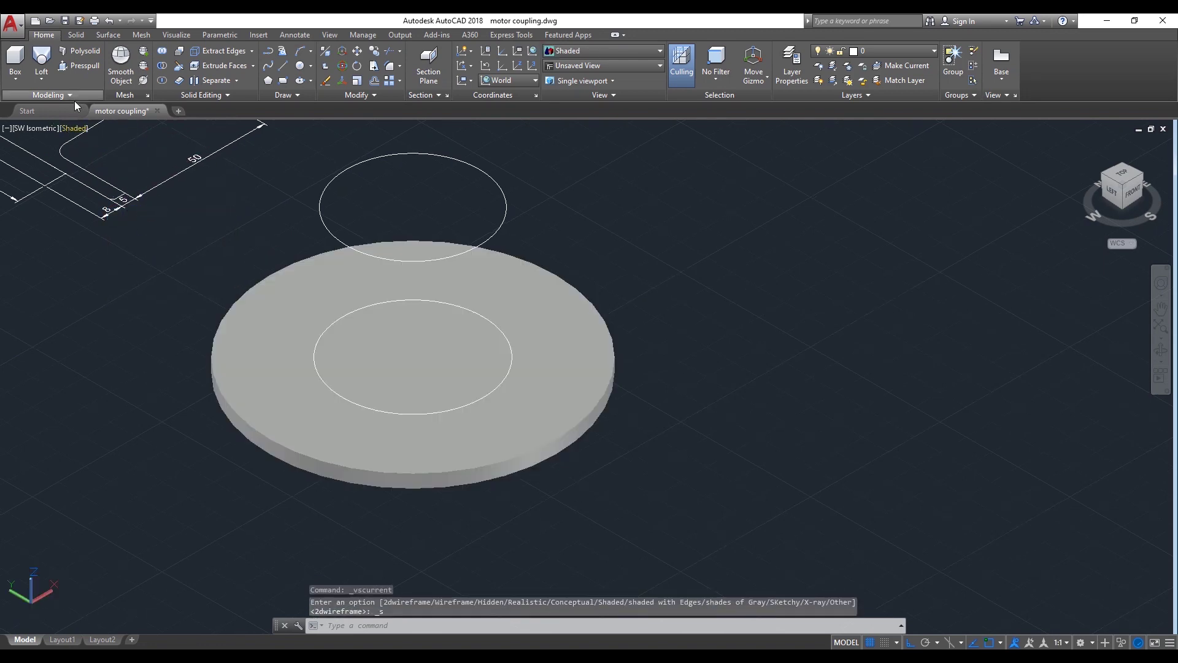
click(41, 61)
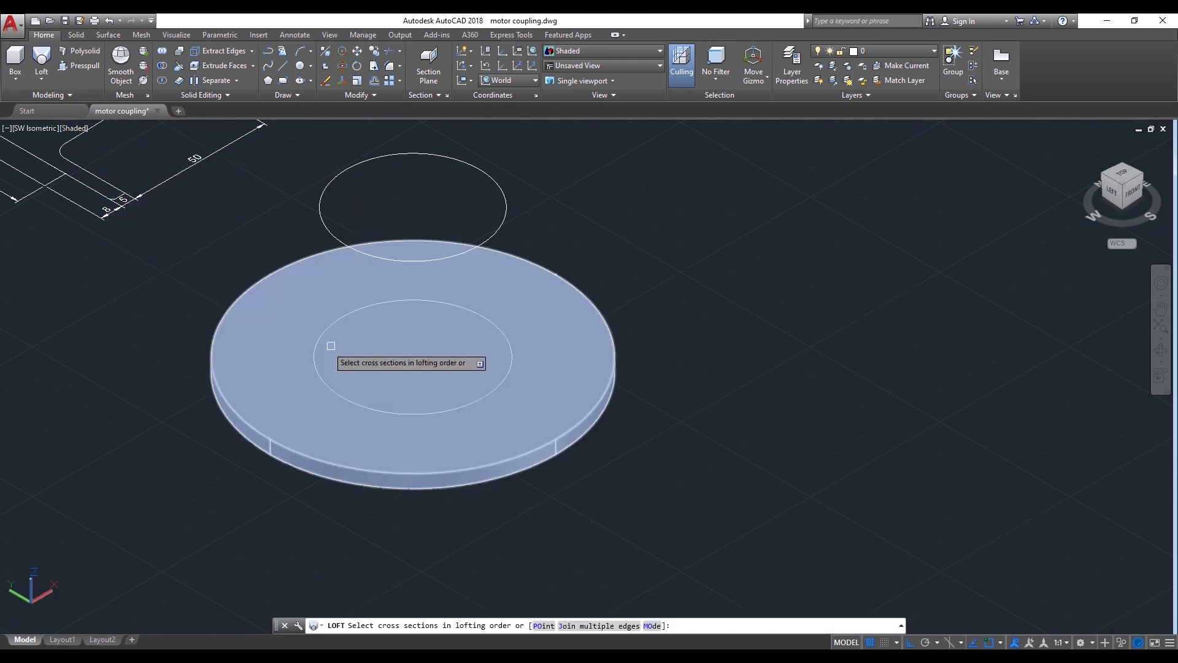
click(321, 334)
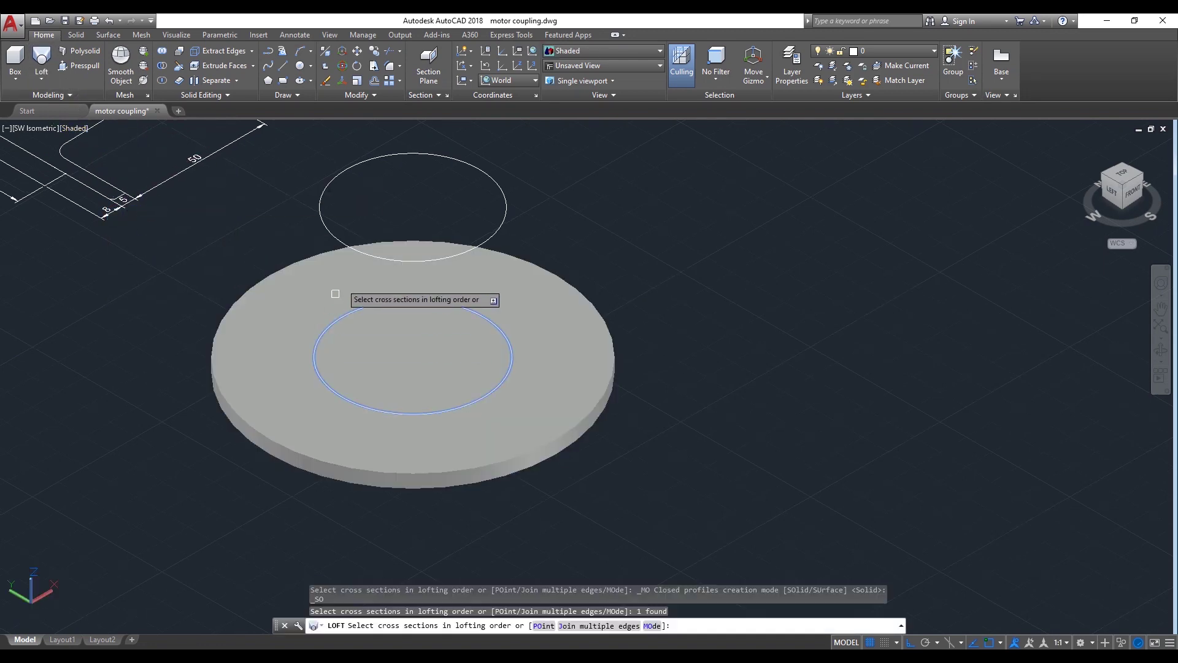
click(367, 252)
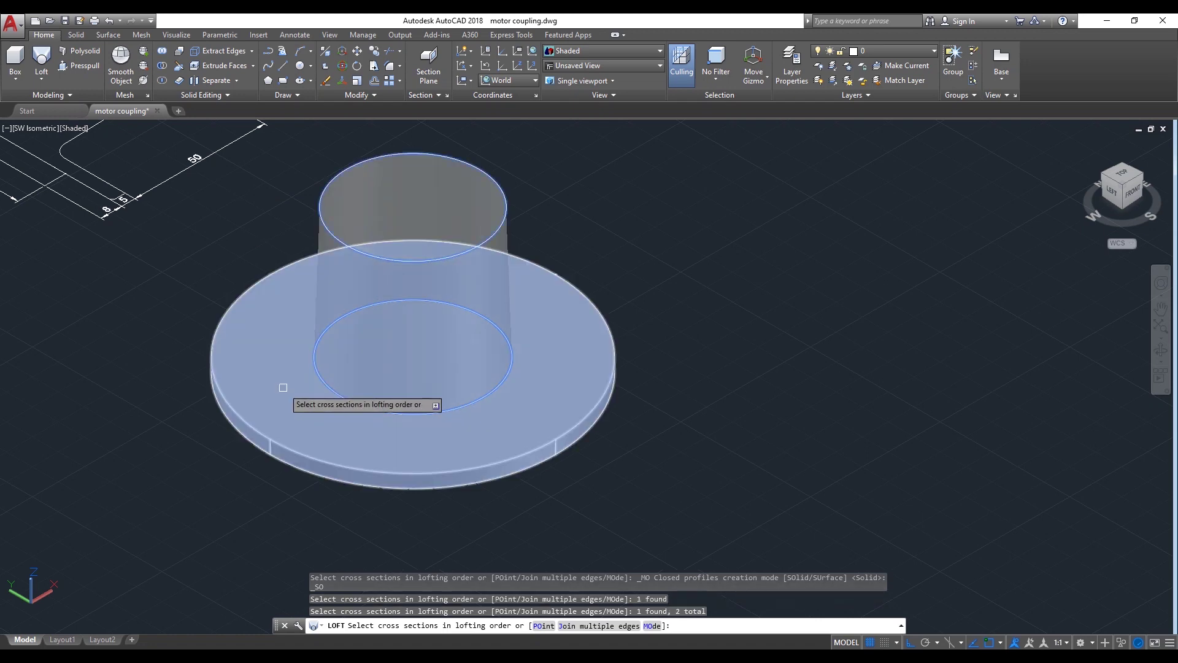
key(Return)
click(332, 446)
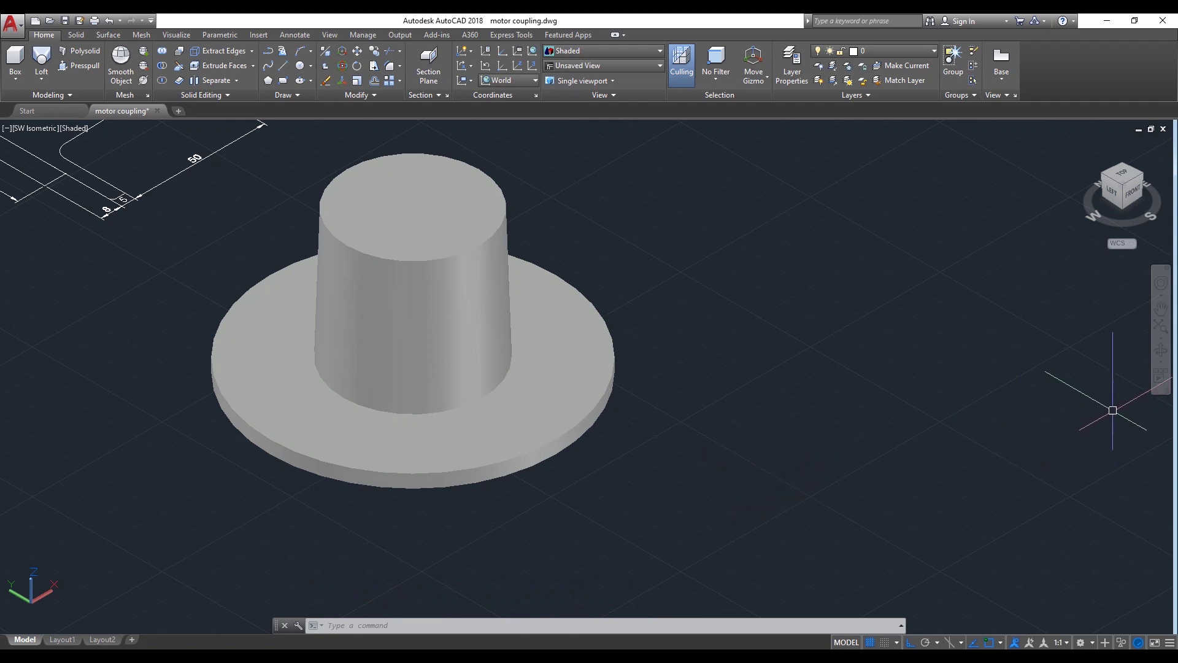
Switch the model to the 2D Wireframe visual style and show it in the top view with north up
click(1161, 349)
drag(580, 496, 661, 476)
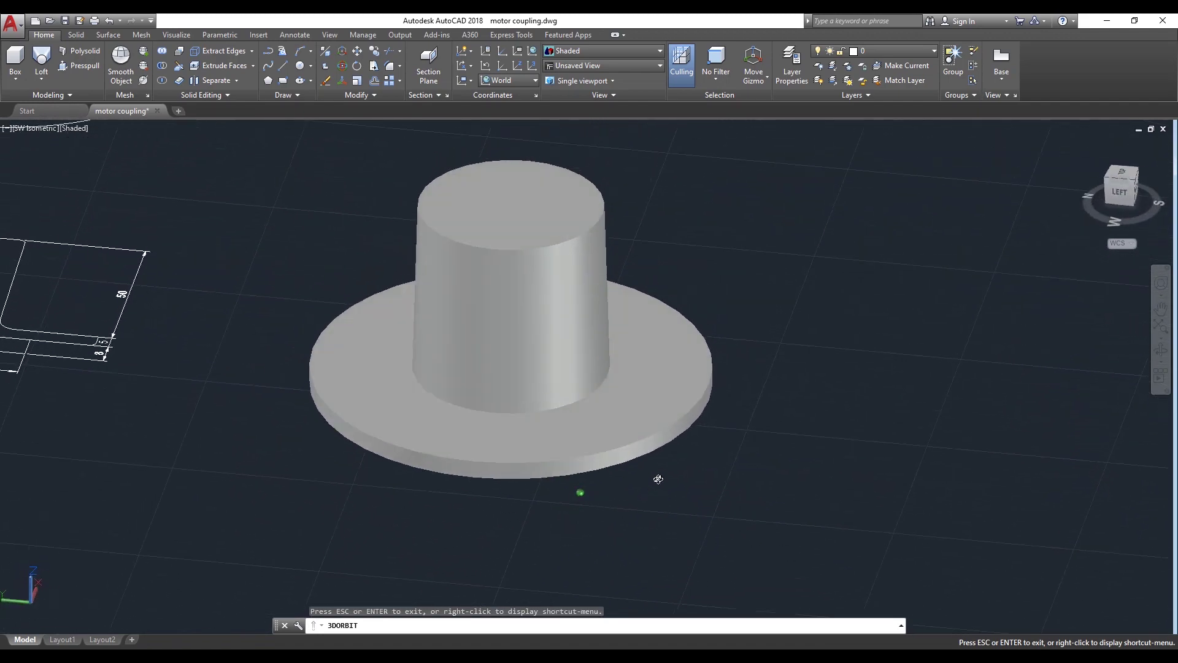
right_click(808, 310)
click(835, 319)
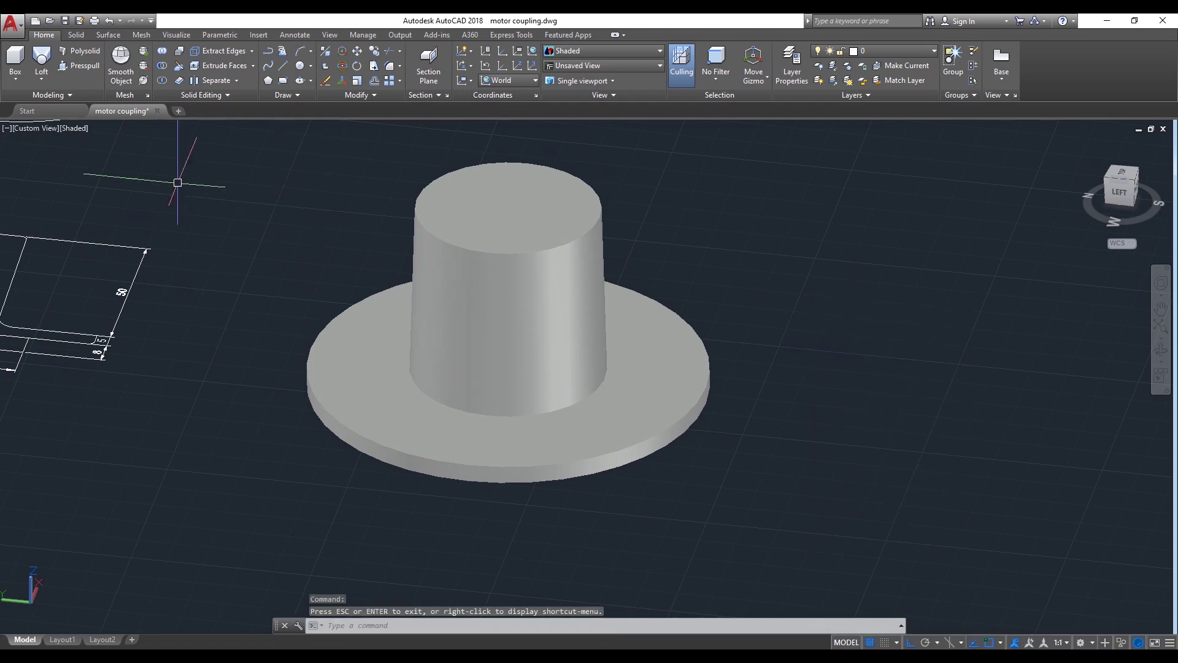
click(76, 128)
click(119, 154)
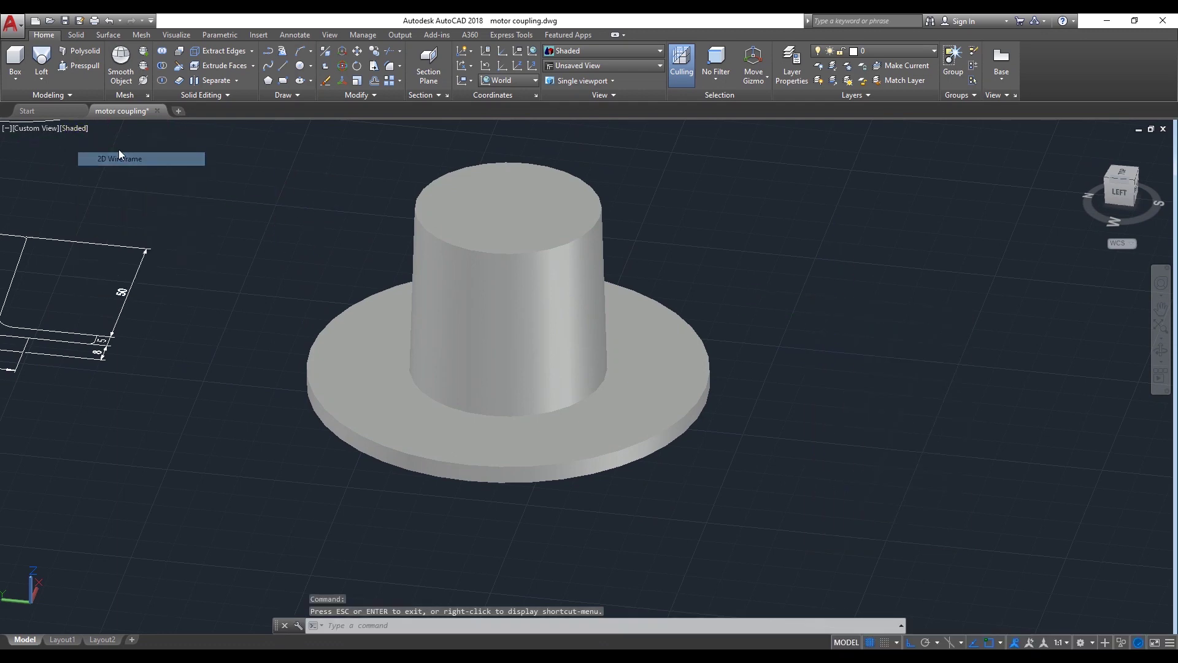
click(1122, 175)
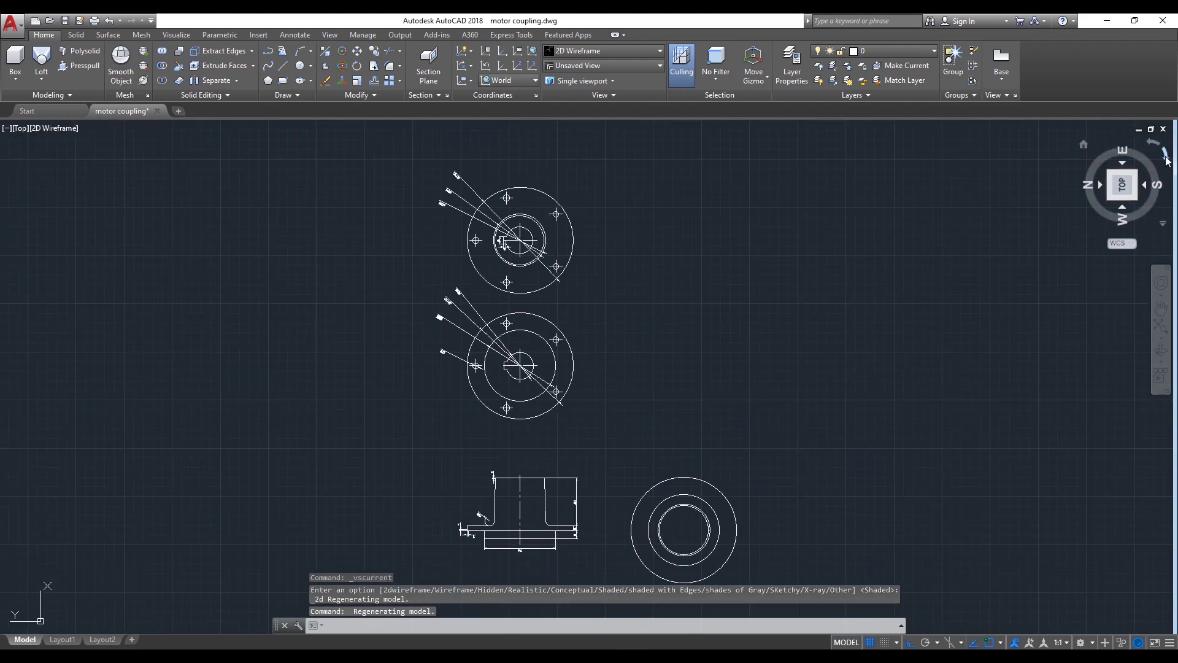
click(1166, 158)
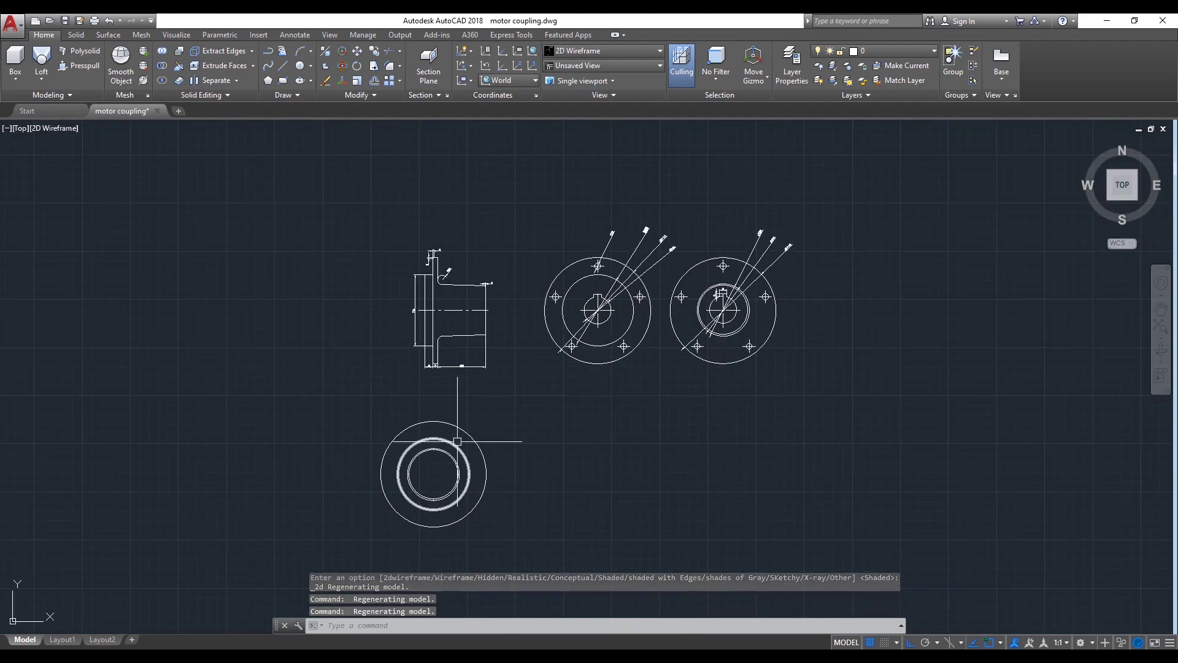
Draw a bore circle with a diameter of 28 at the centre of the coupling
scroll(457, 441, up, 6)
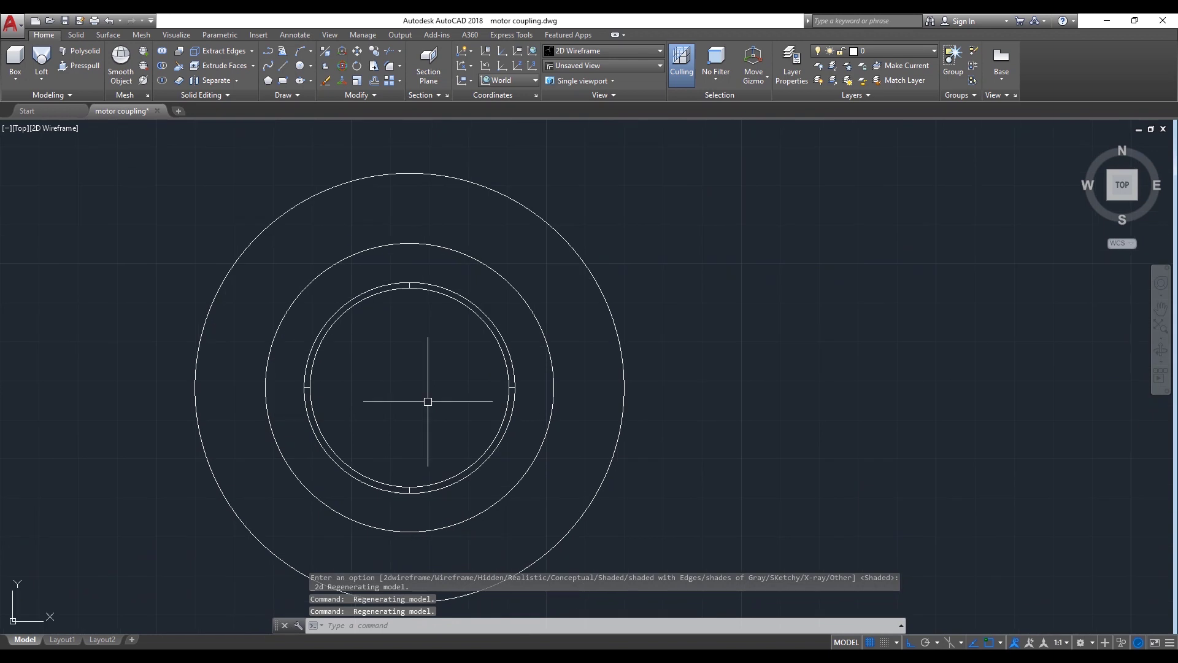
text(C)
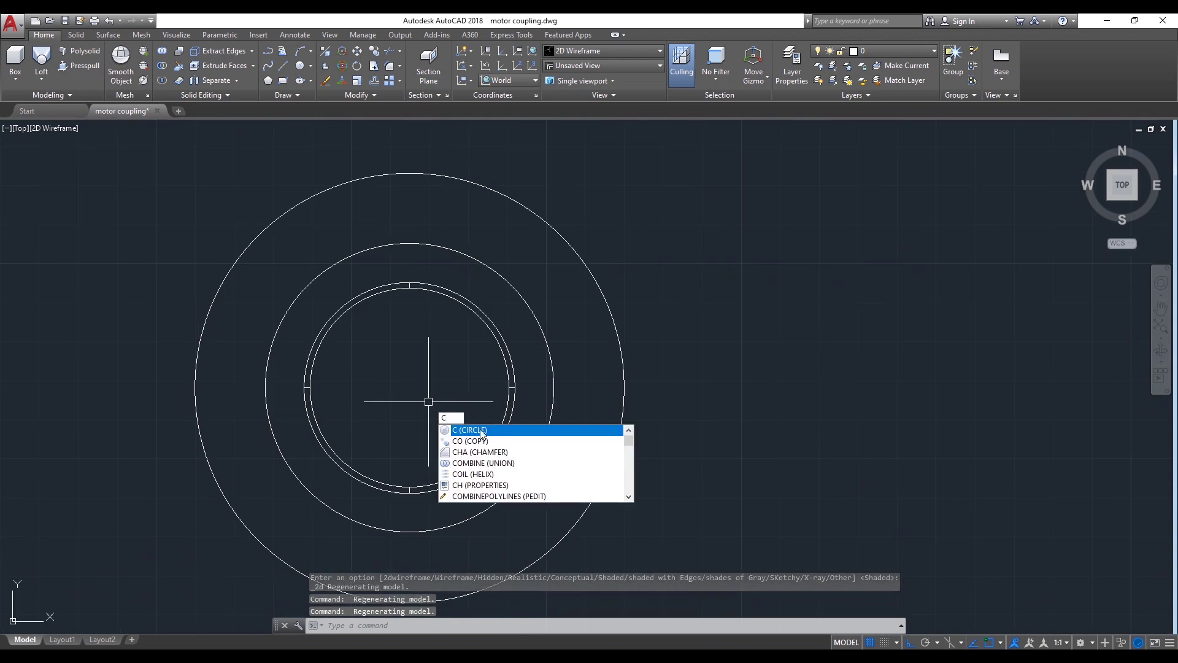
click(480, 430)
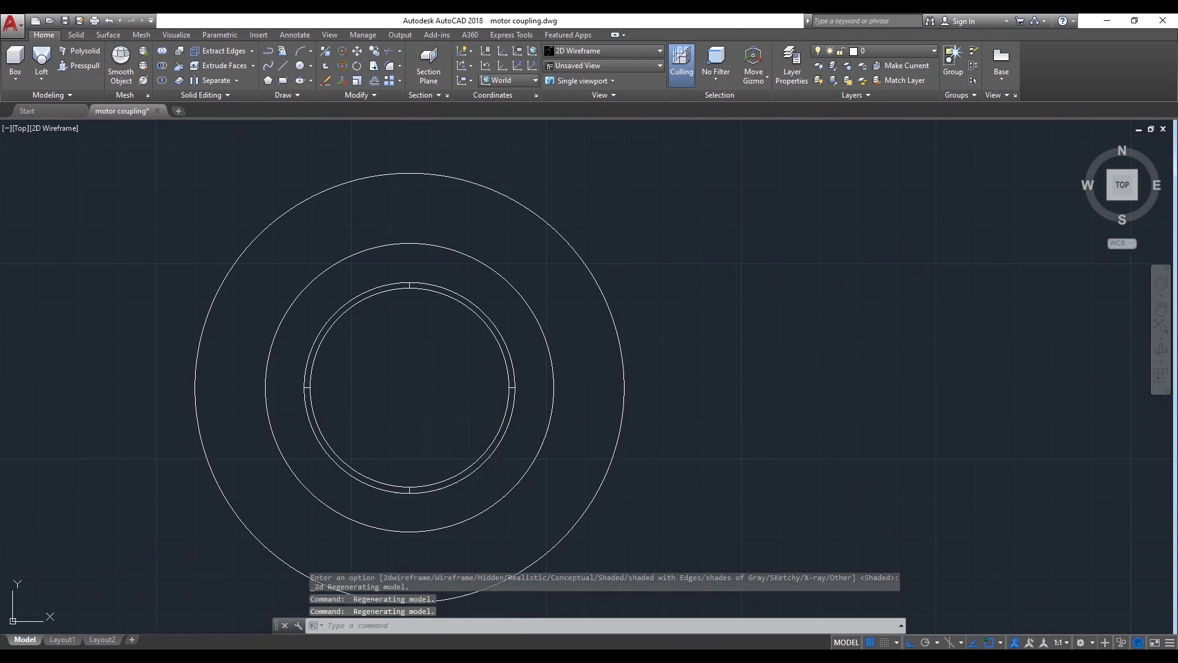
click(409, 388)
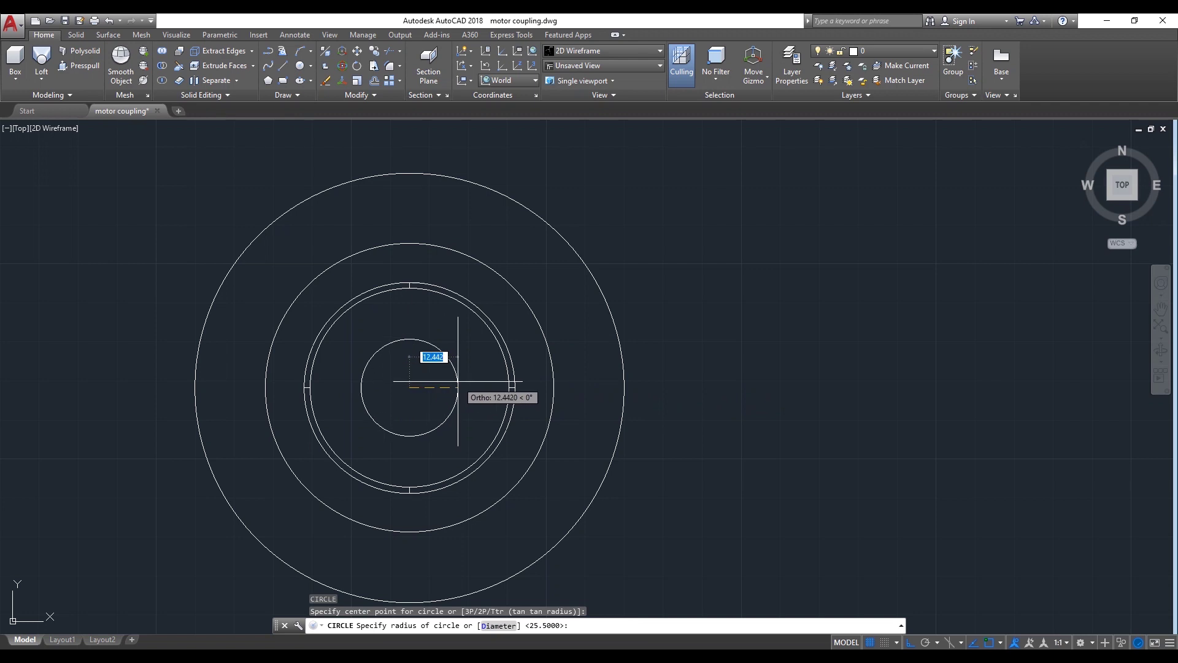
text(d)
key(Return)
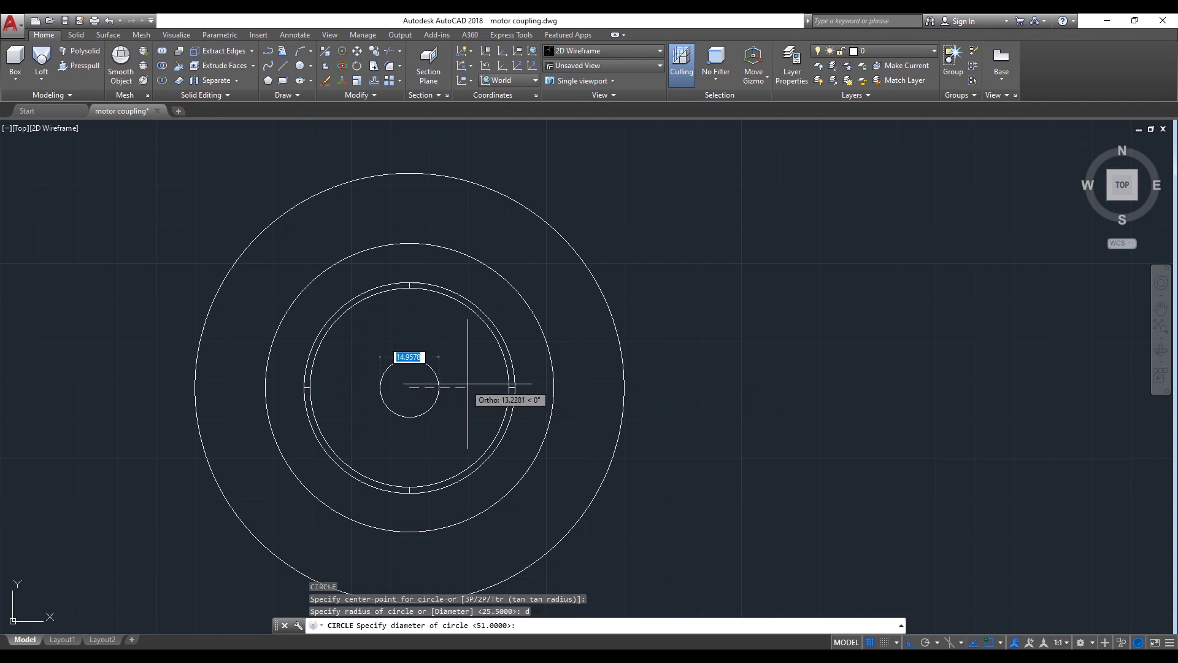
scroll(454, 383, down, 4)
scroll(454, 384, down, 3)
scroll(629, 214, up, 5)
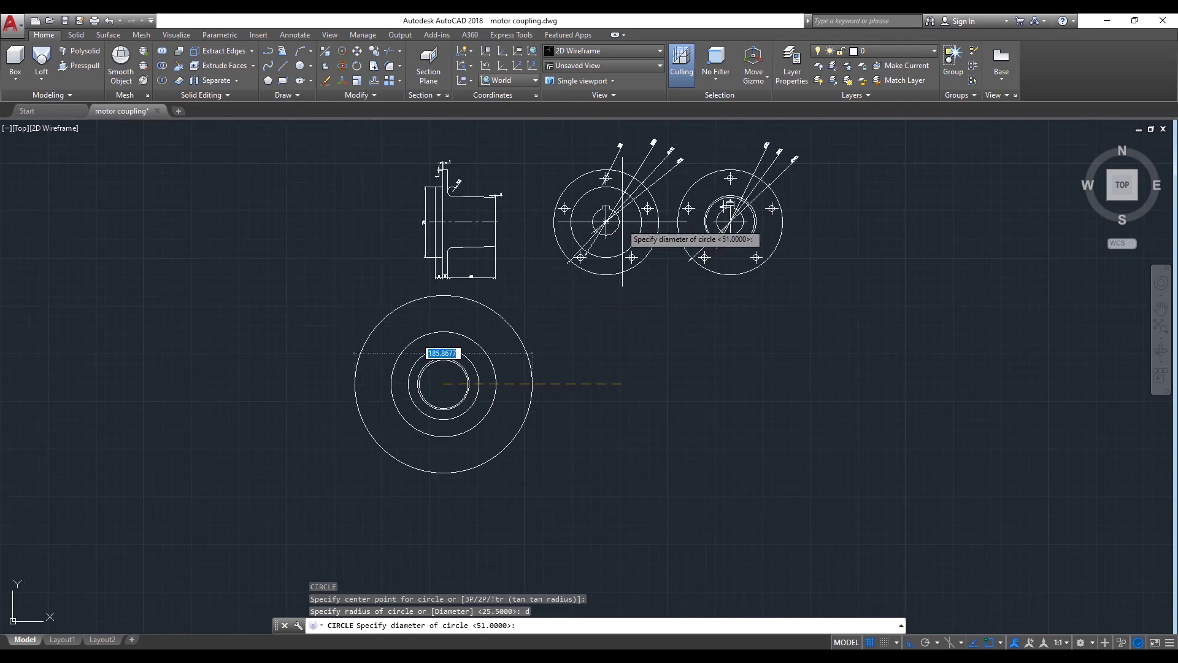
scroll(628, 214, down, 2)
scroll(653, 173, up, 5)
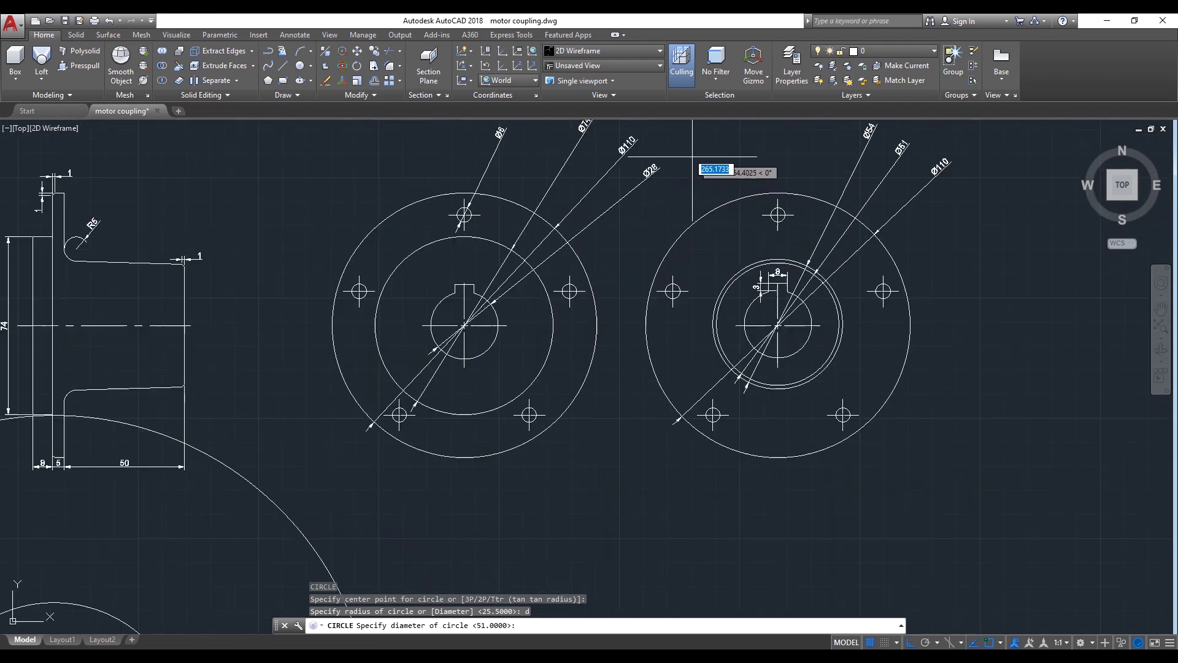
scroll(653, 173, down, 3)
scroll(434, 388, up, 5)
scroll(423, 415, up, 4)
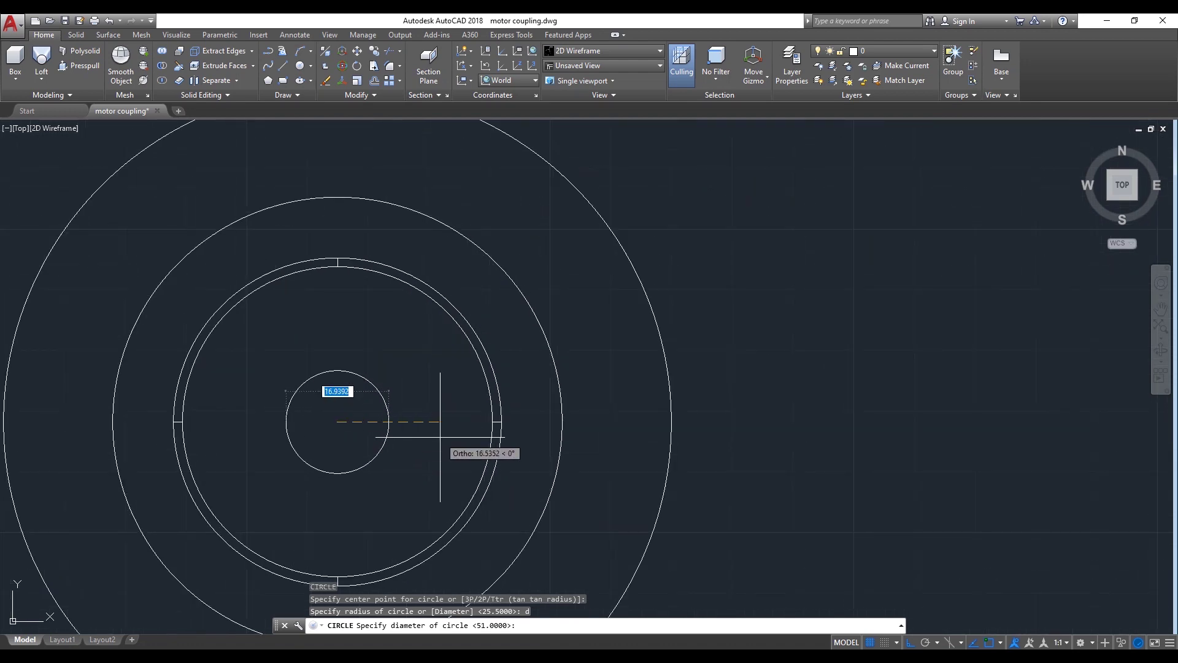
text(28)
key(Return)
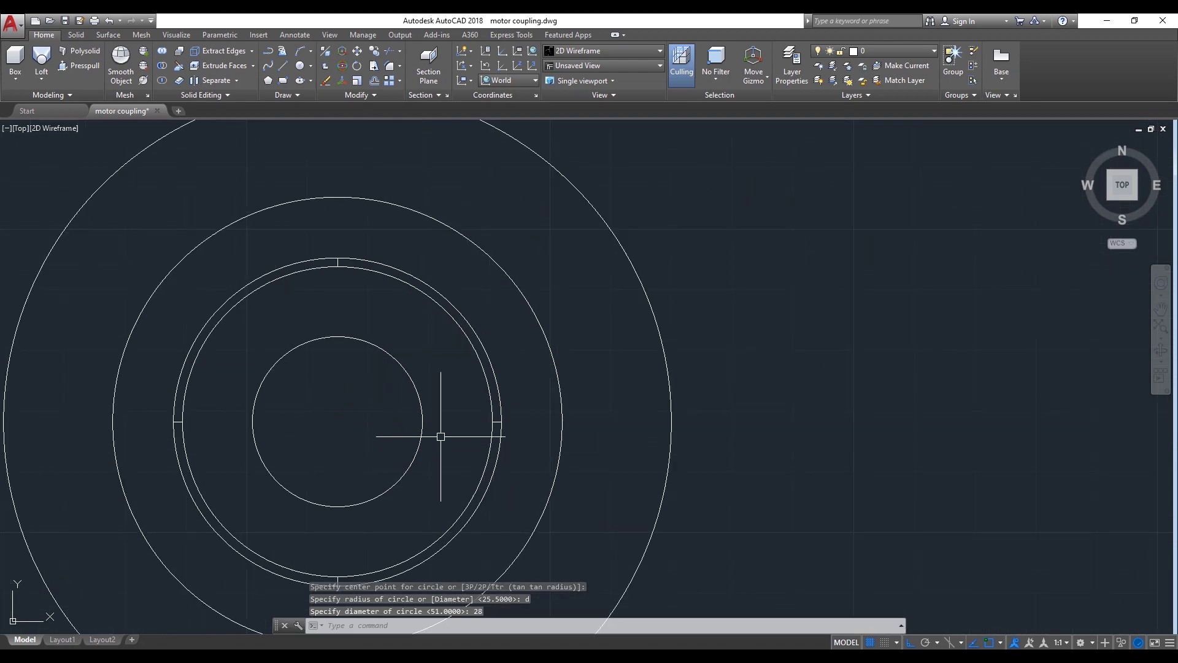
Draw half the keyway as a polyline from the bore circle's top quadrant, 3 up, 4 to the right and back down
scroll(342, 316, up, 2)
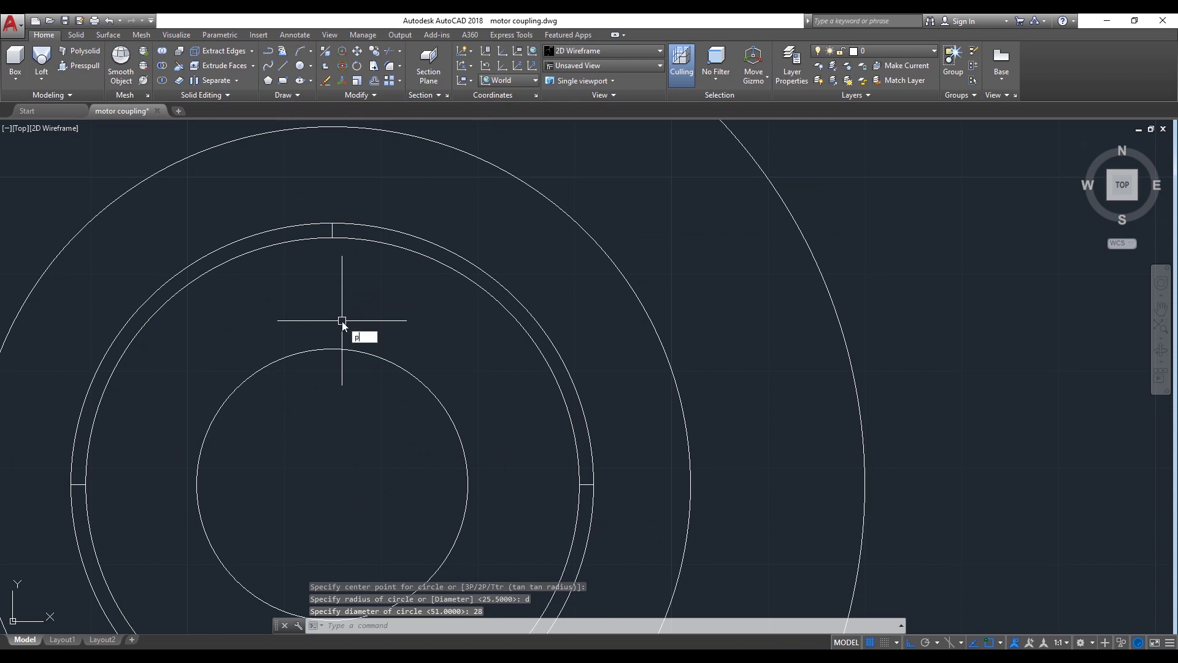
key(Return)
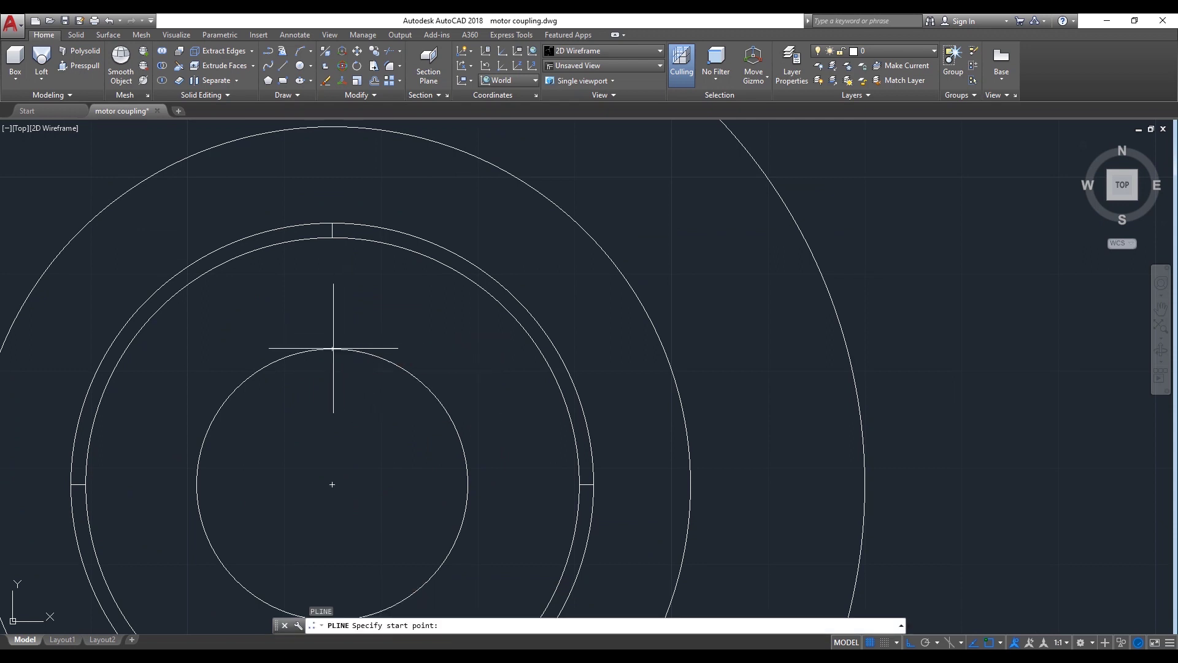
click(335, 350)
text(3)
key(Return)
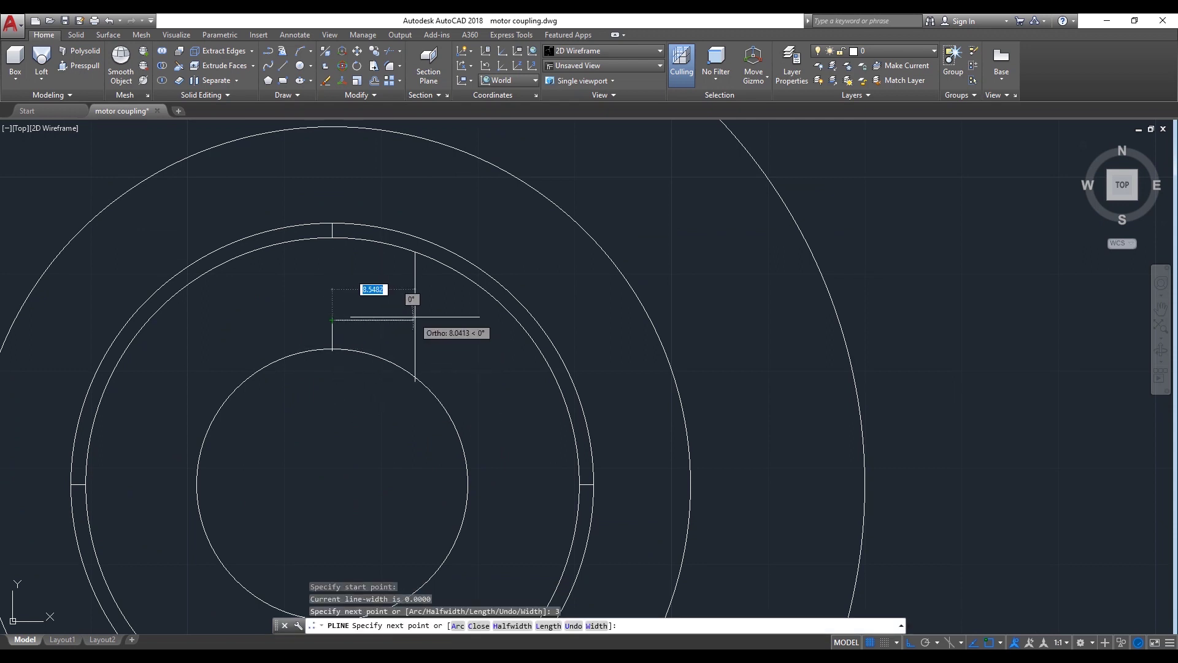
key(Return)
scroll(368, 344, up, 2)
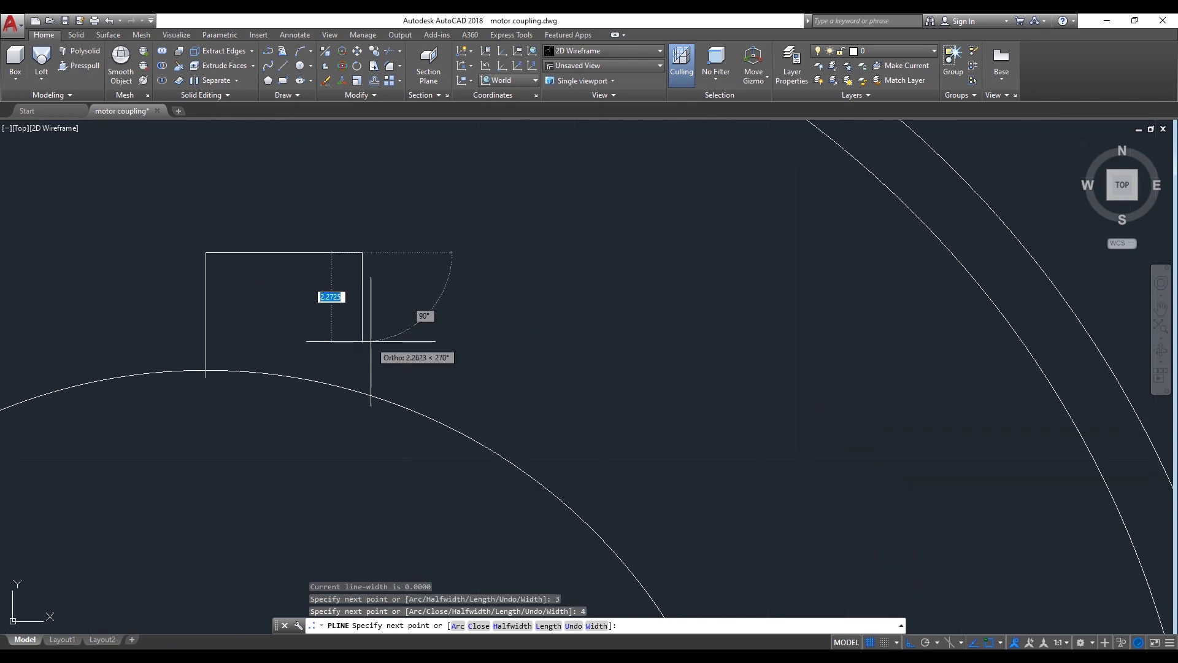
key(Return)
scroll(457, 364, down, 2)
Mirror the half-keyway polyline about its vertical centre line, keeping the original
text(mi)
key(Return)
click(397, 353)
key(Return)
click(300, 295)
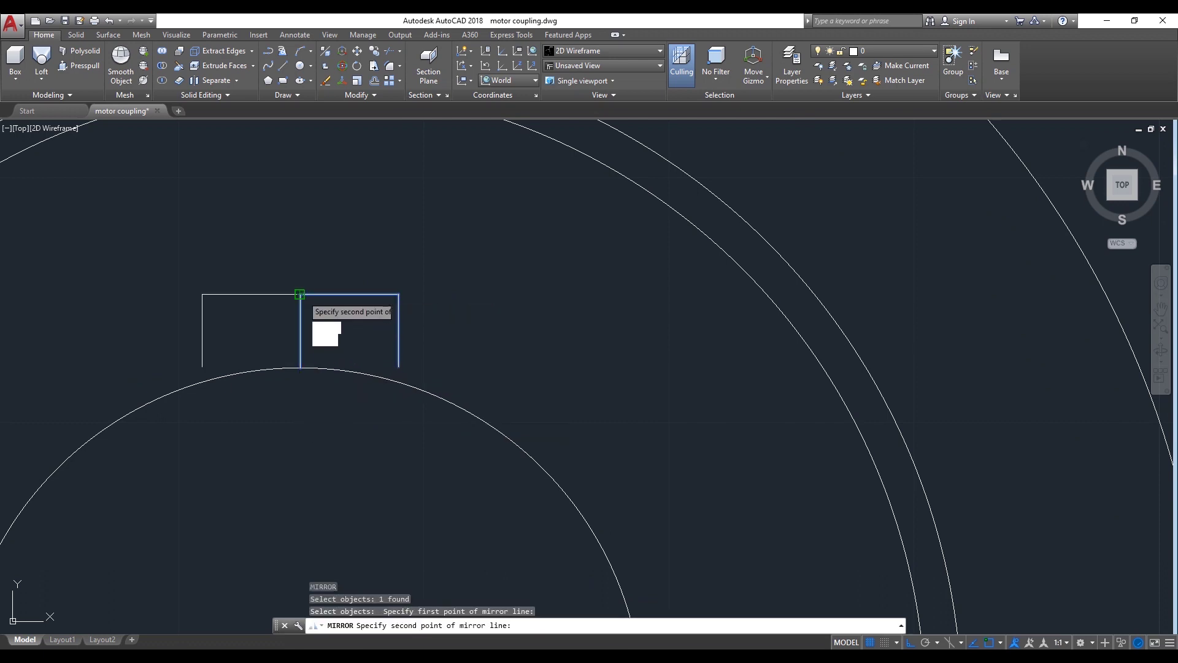
click(300, 295)
key(Return)
Trim away the vertical centre line between the two keyway halves
text(tr)
key(Return)
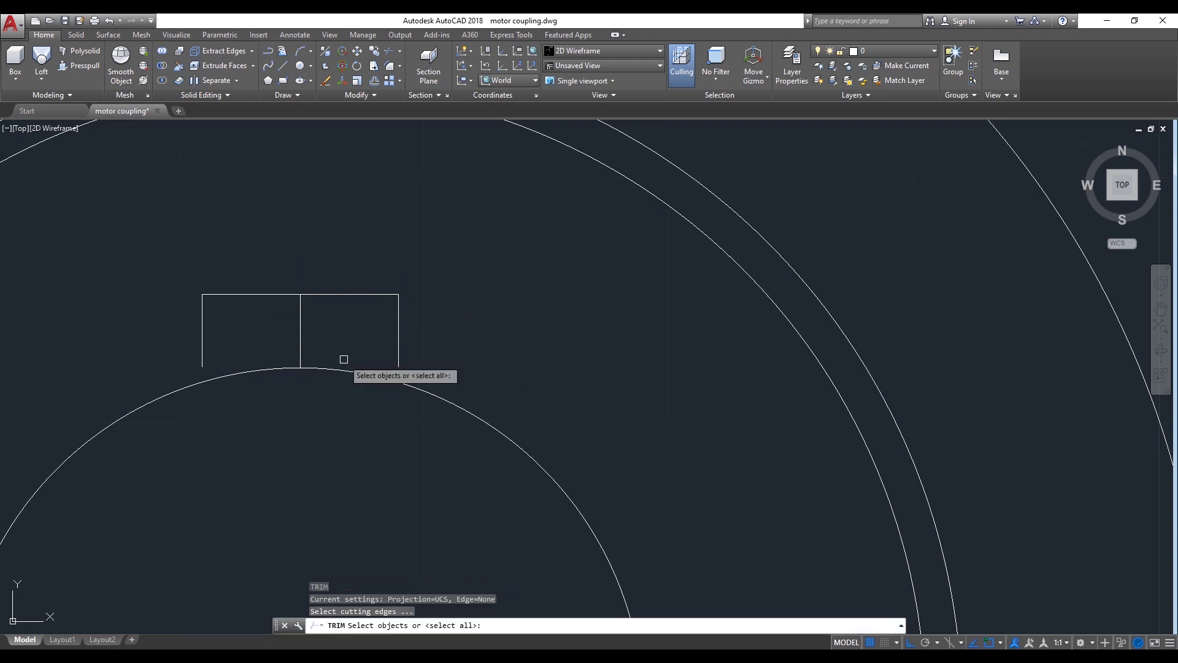
key(Return)
click(317, 320)
click(280, 346)
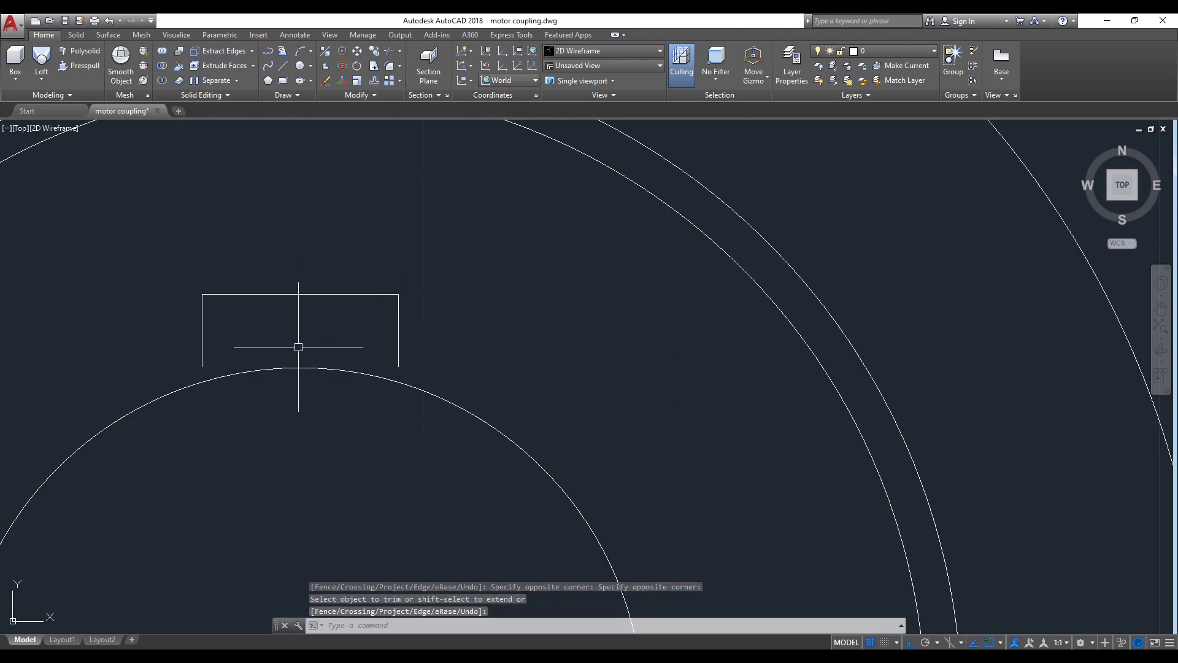
Extend both vertical sides of the keyway down to the bore circle
text(x)
key(Return)
key(Return)
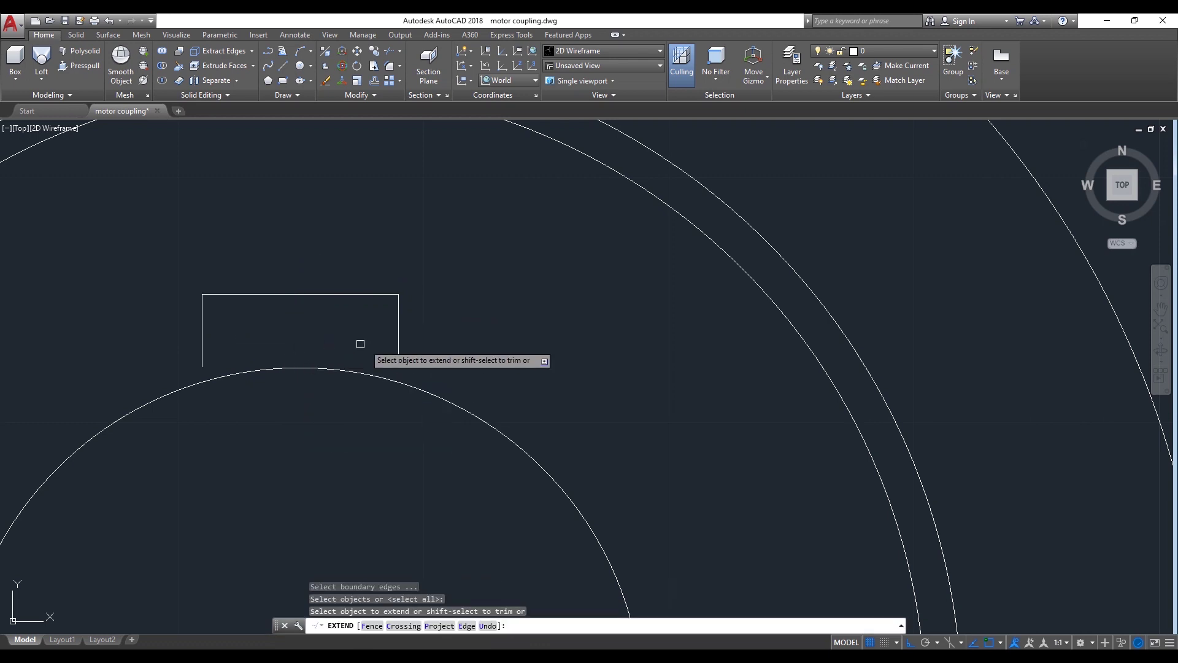
click(397, 354)
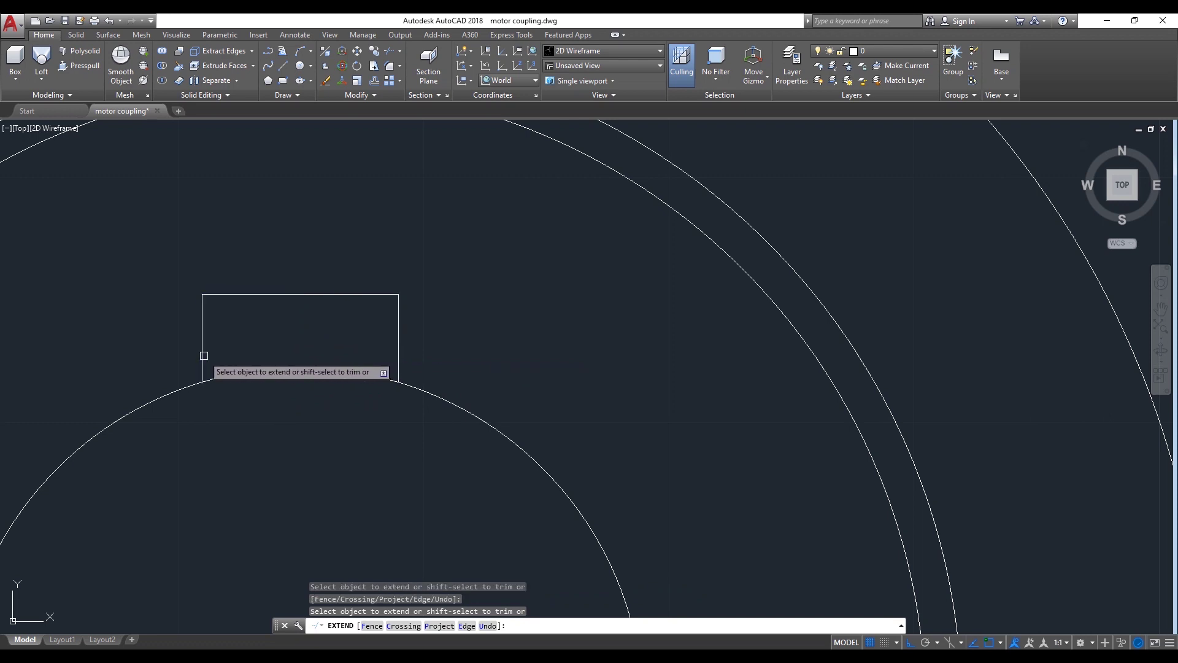
key(Return)
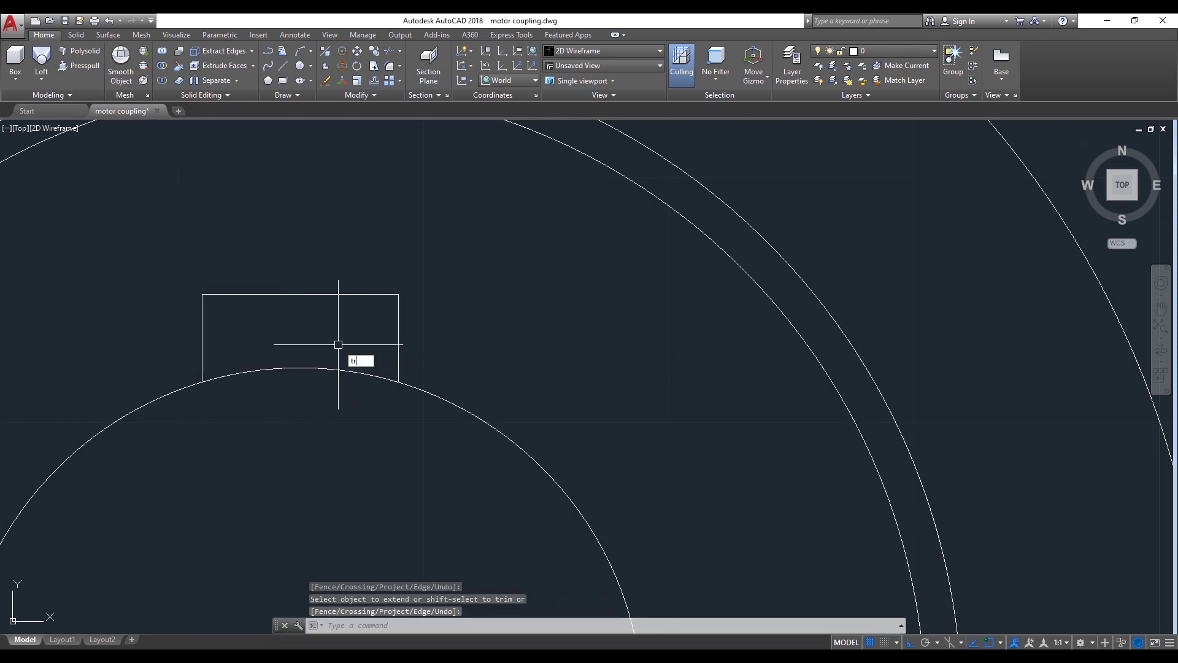
Trim away the bore circle's arc between the two keyway sides
key(Return)
key(Return)
click(332, 369)
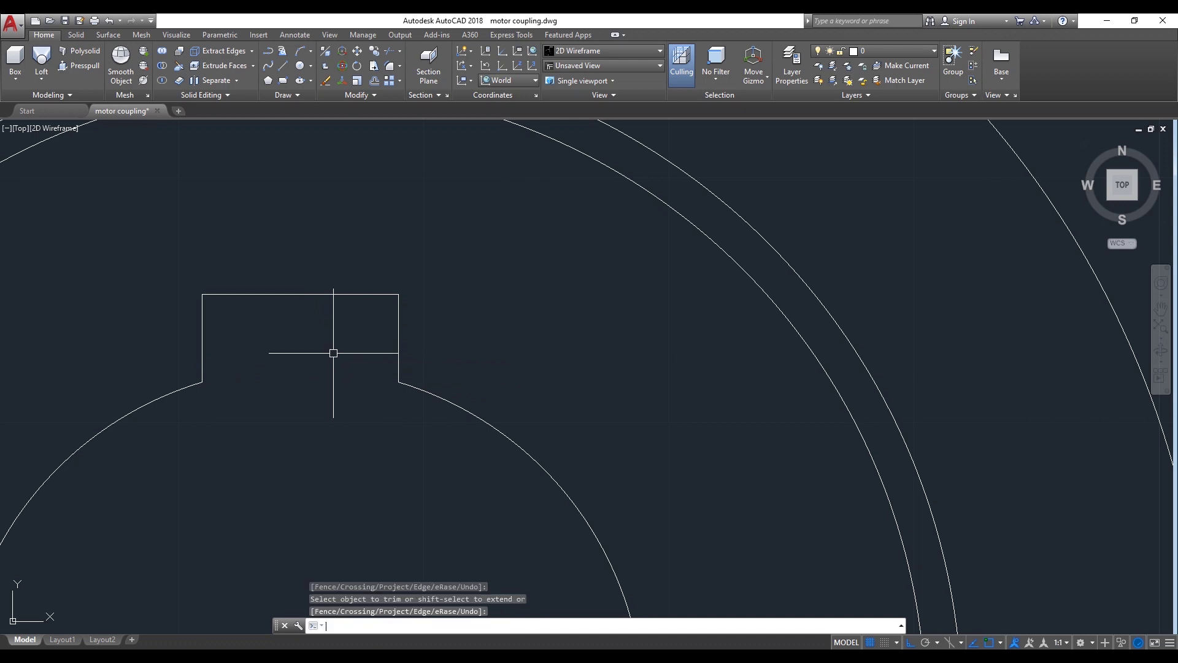
key(Return)
Join the bore arc and both keyway halves into one closed polyline
scroll(333, 353, down, 4)
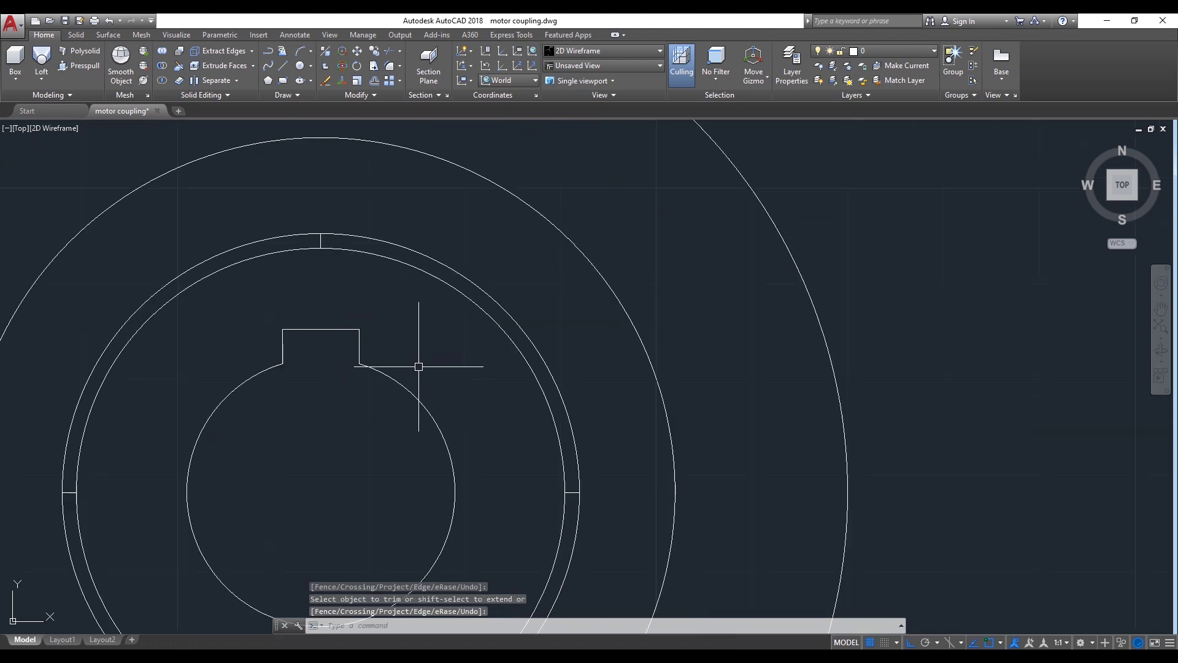
text(j)
key(Return)
click(387, 377)
key(Return)
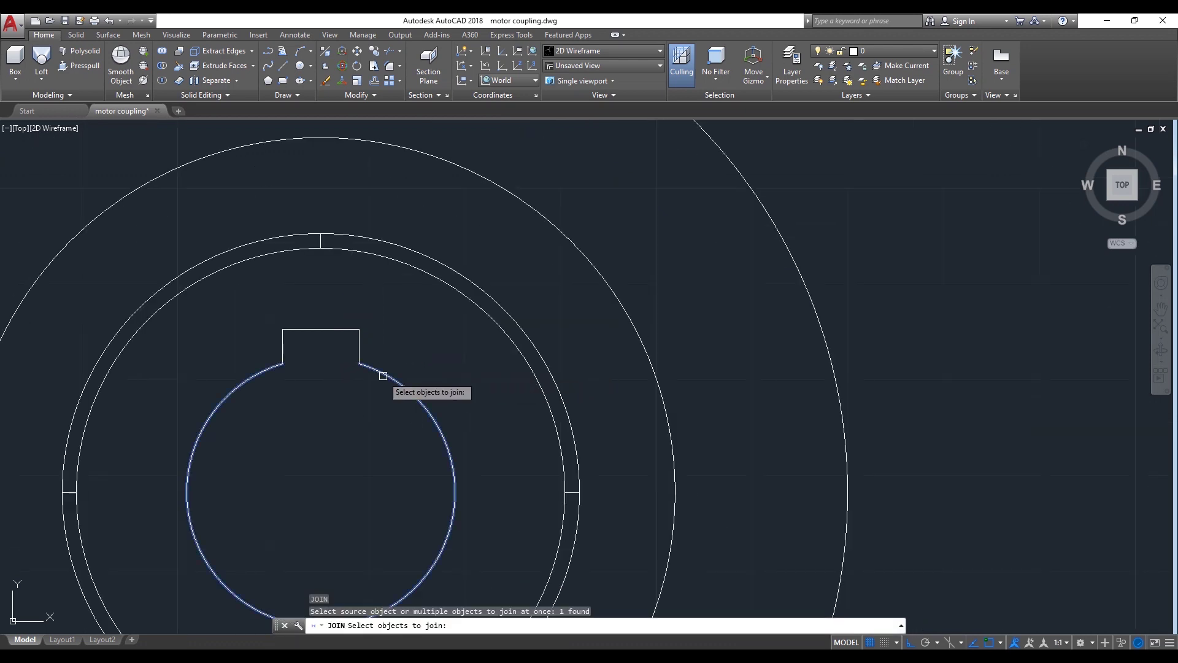
click(359, 350)
click(297, 330)
key(Return)
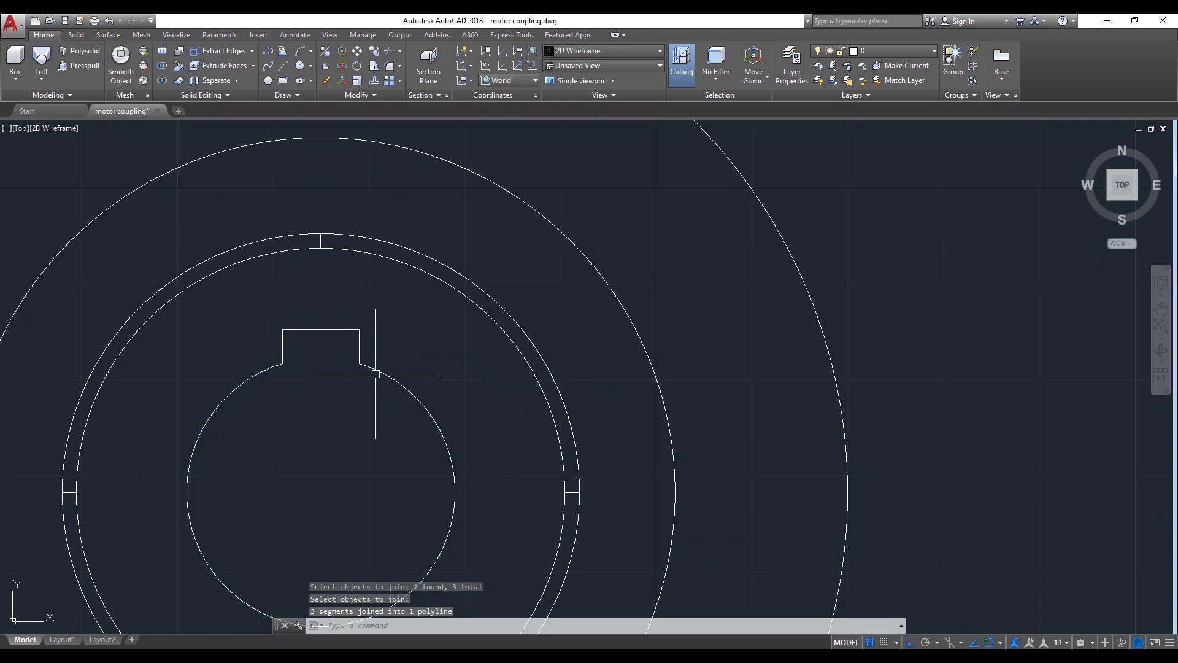
In an isometric view, move the keyed bore profile from its centre up to the centre of the hub's top face
scroll(363, 370, down, 4)
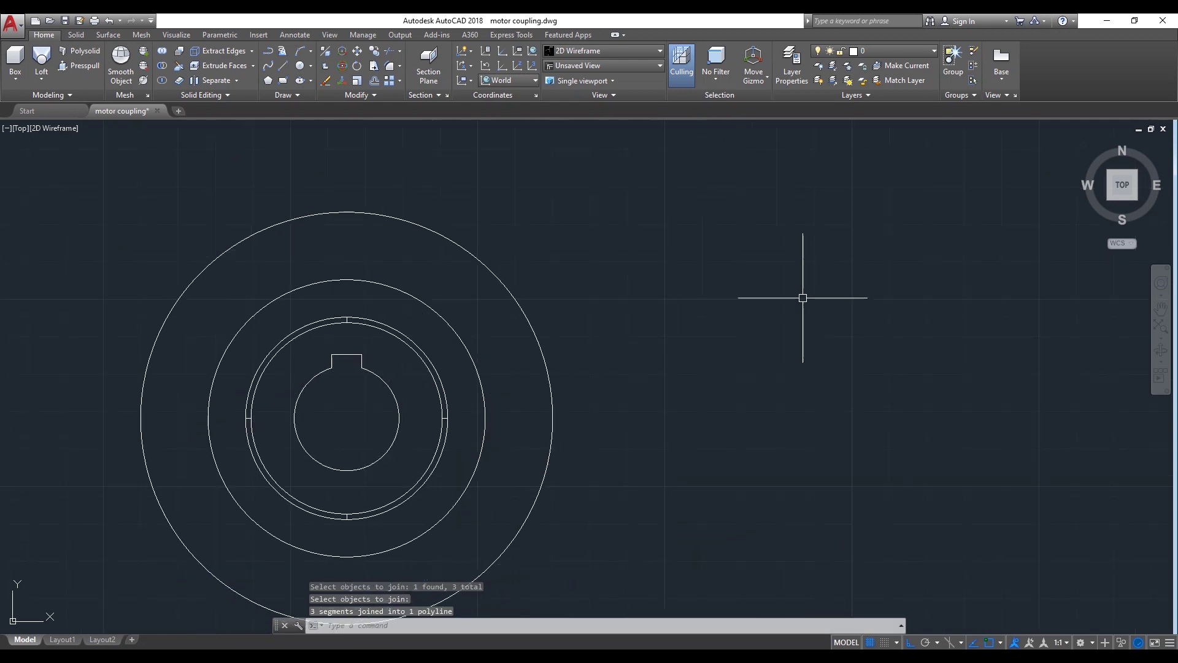
click(1110, 197)
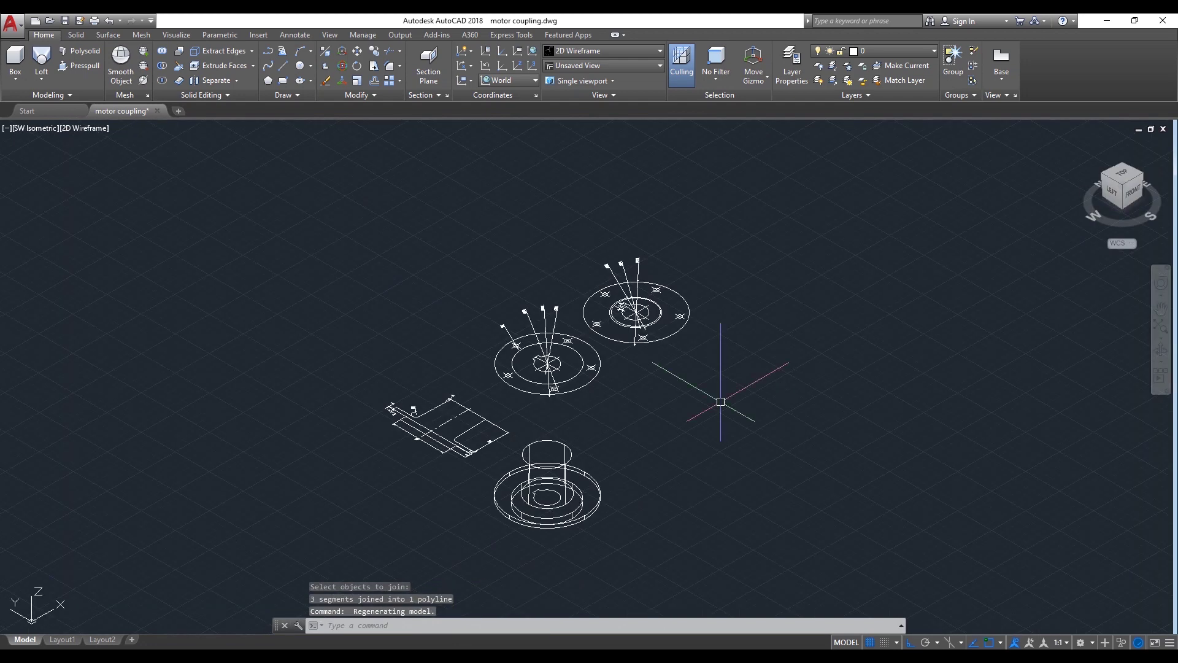
scroll(594, 497, up, 4)
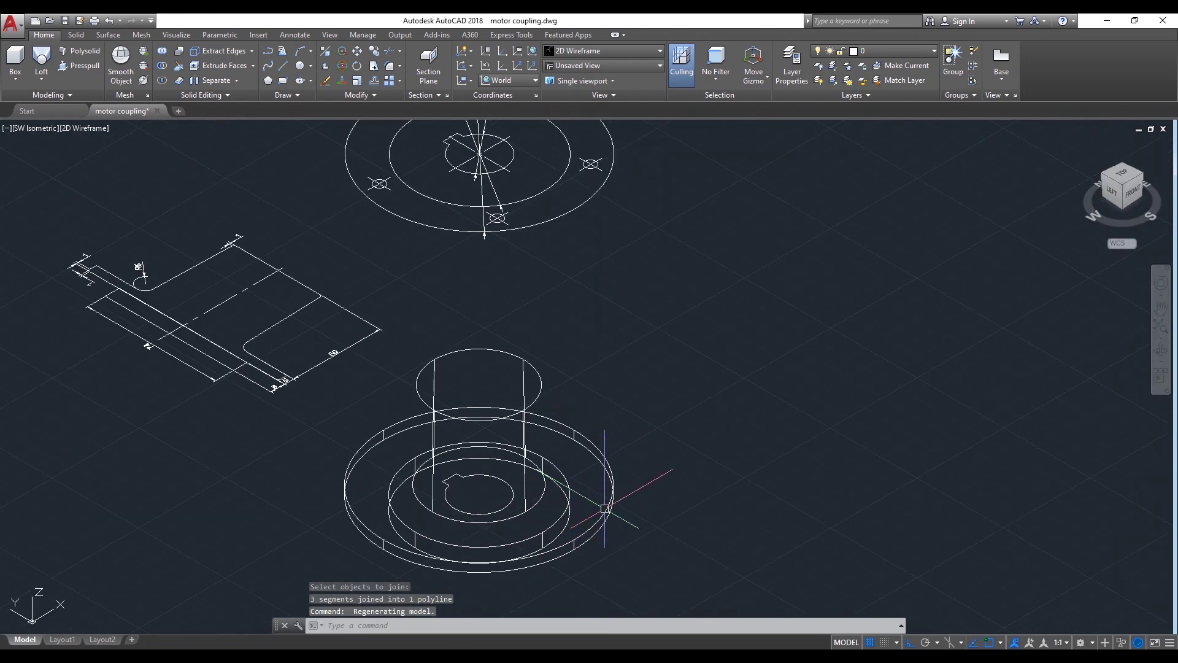
text(m)
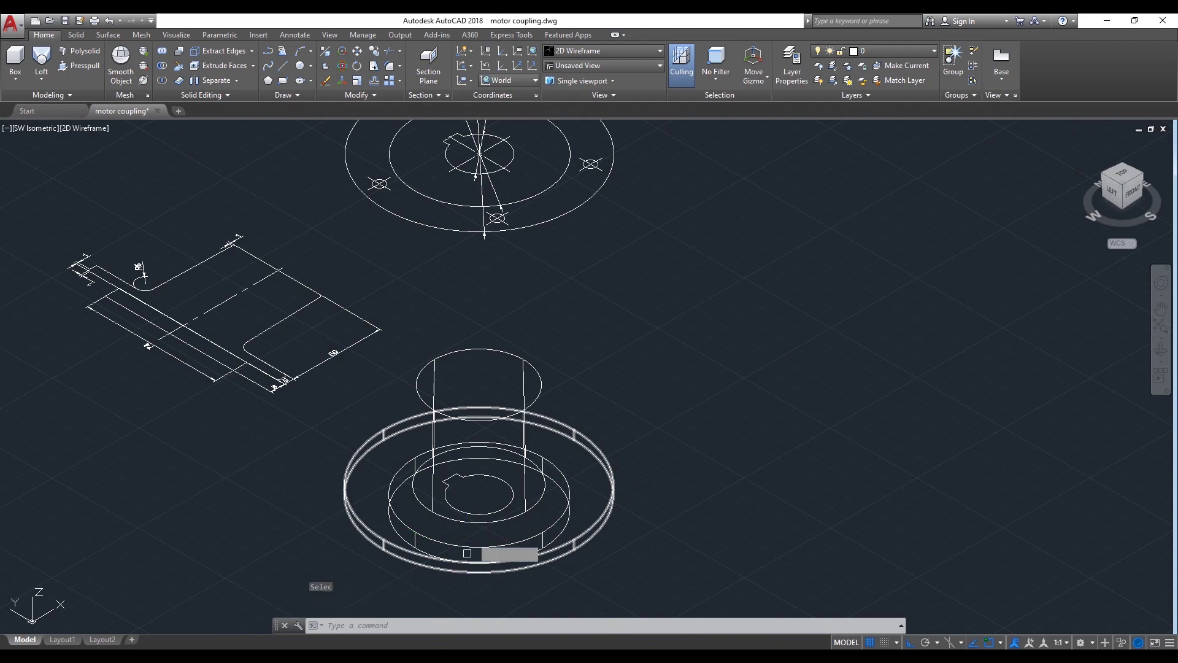
key(Return)
click(506, 484)
key(Return)
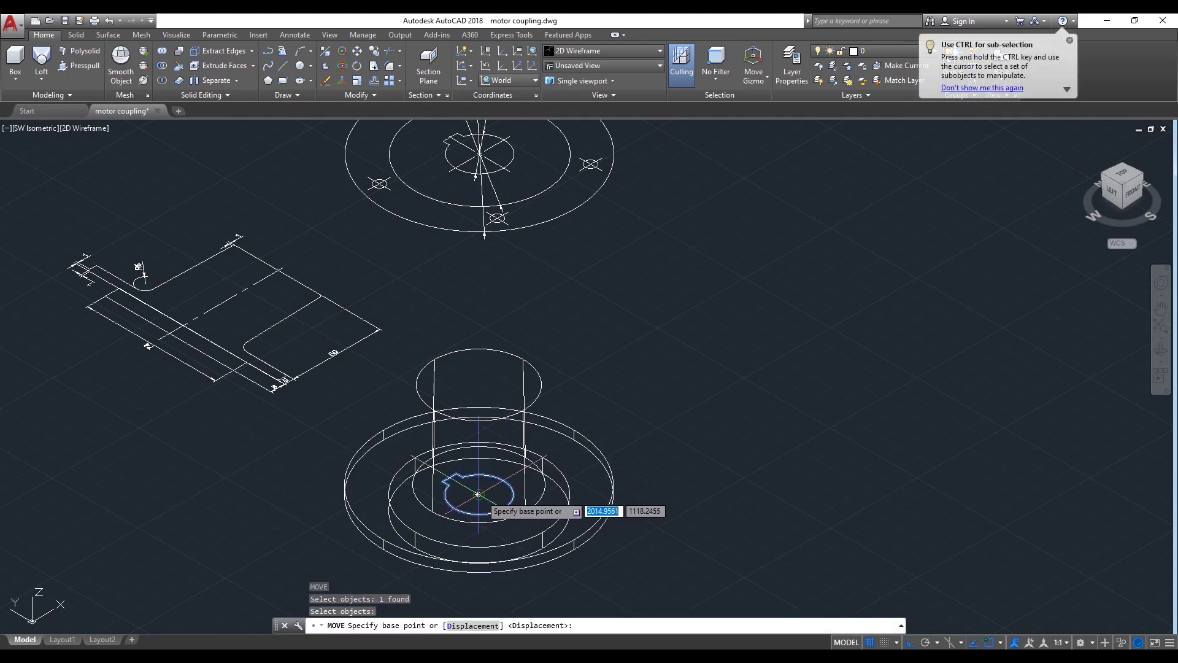
scroll(489, 510, up, 5)
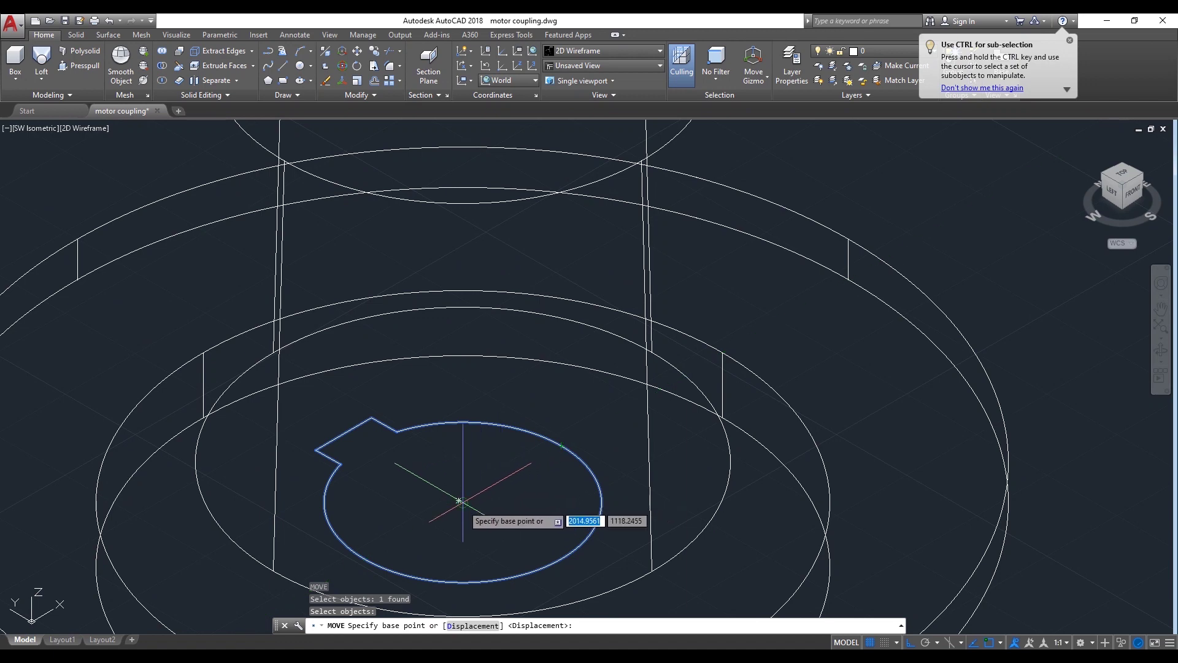
click(459, 501)
scroll(464, 504, down, 5)
scroll(498, 409, up, 5)
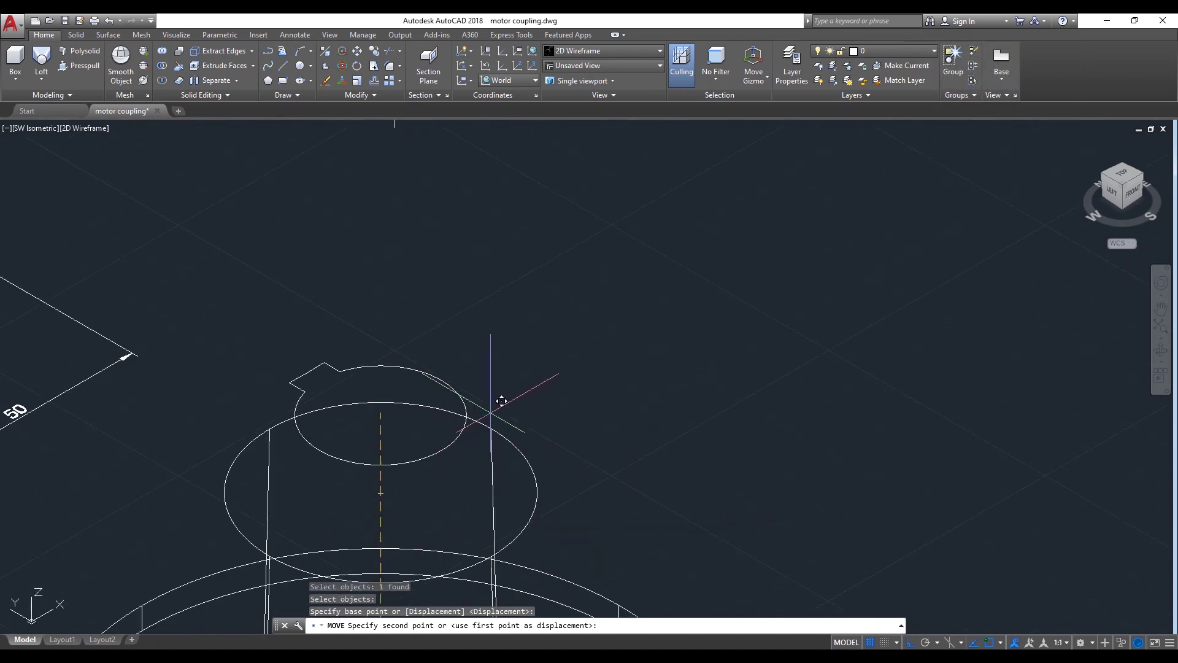
click(391, 480)
Switch the viewport's visual style to Shaded
scroll(392, 481, down, 6)
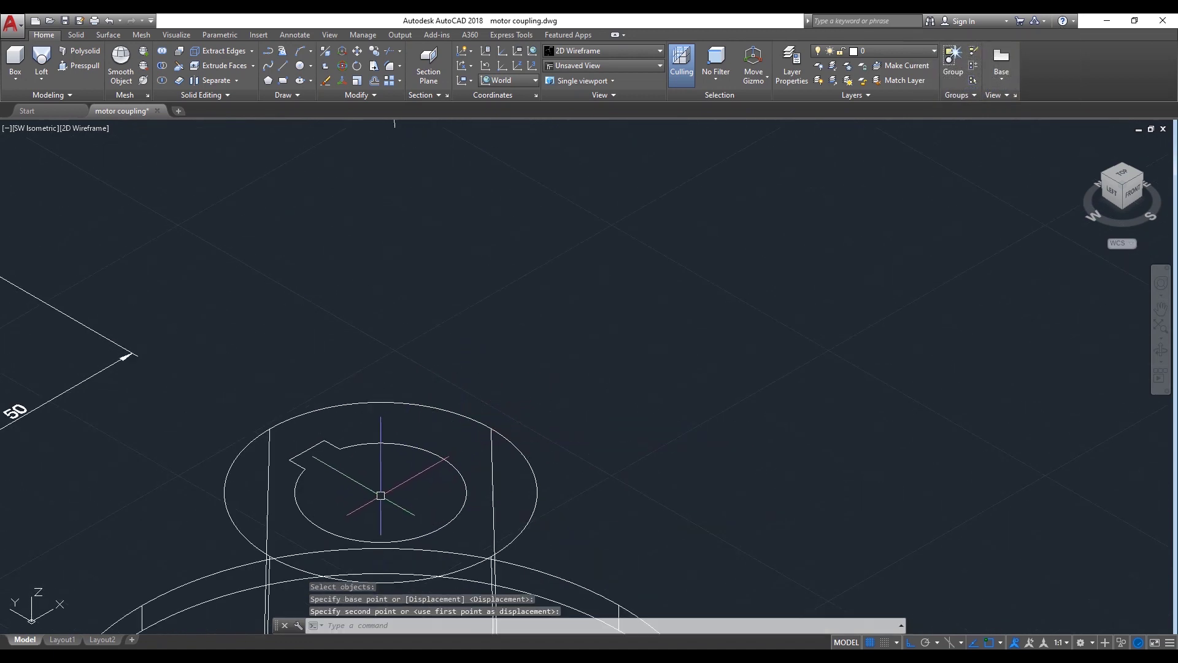
scroll(726, 383, up, 2)
middle_drag(740, 424, 706, 337)
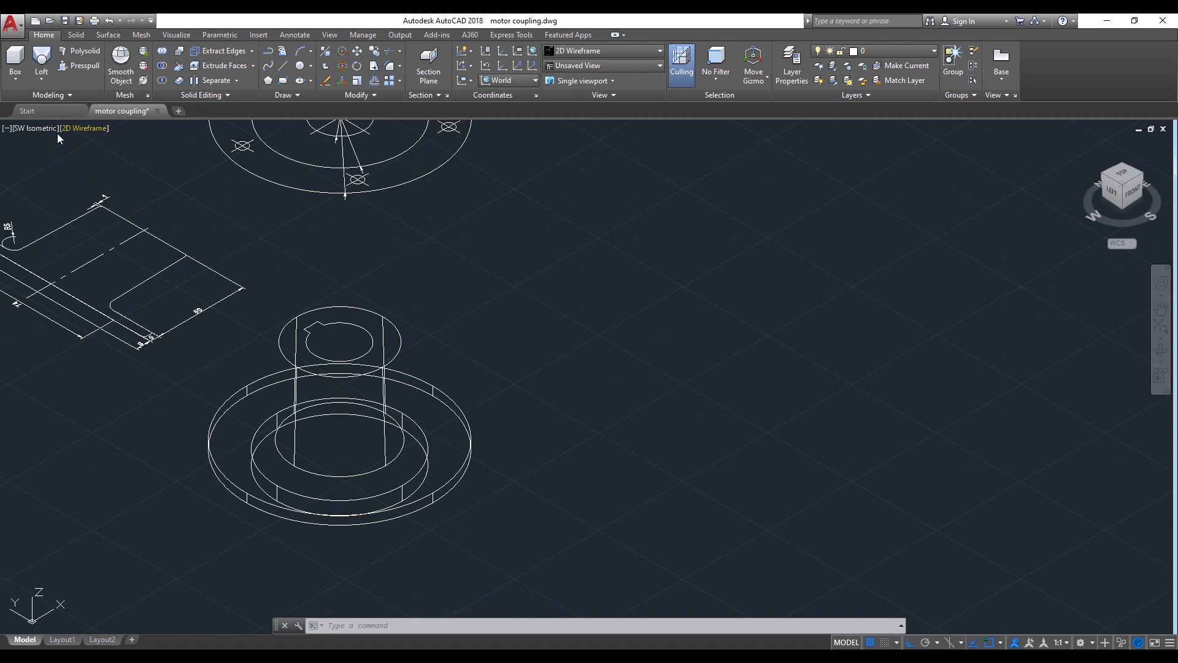
click(91, 128)
click(166, 213)
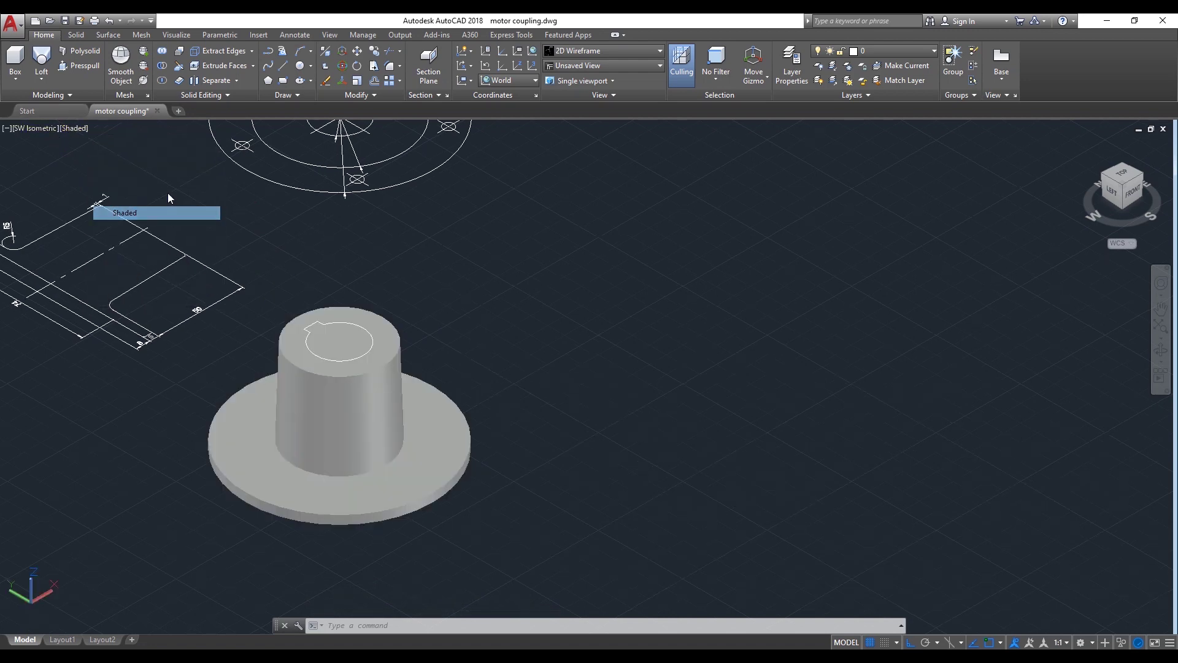
Union the tapered hub, the large flange disc and the smaller disc beneath it into one solid
text(uni)
key(Return)
click(375, 434)
click(391, 495)
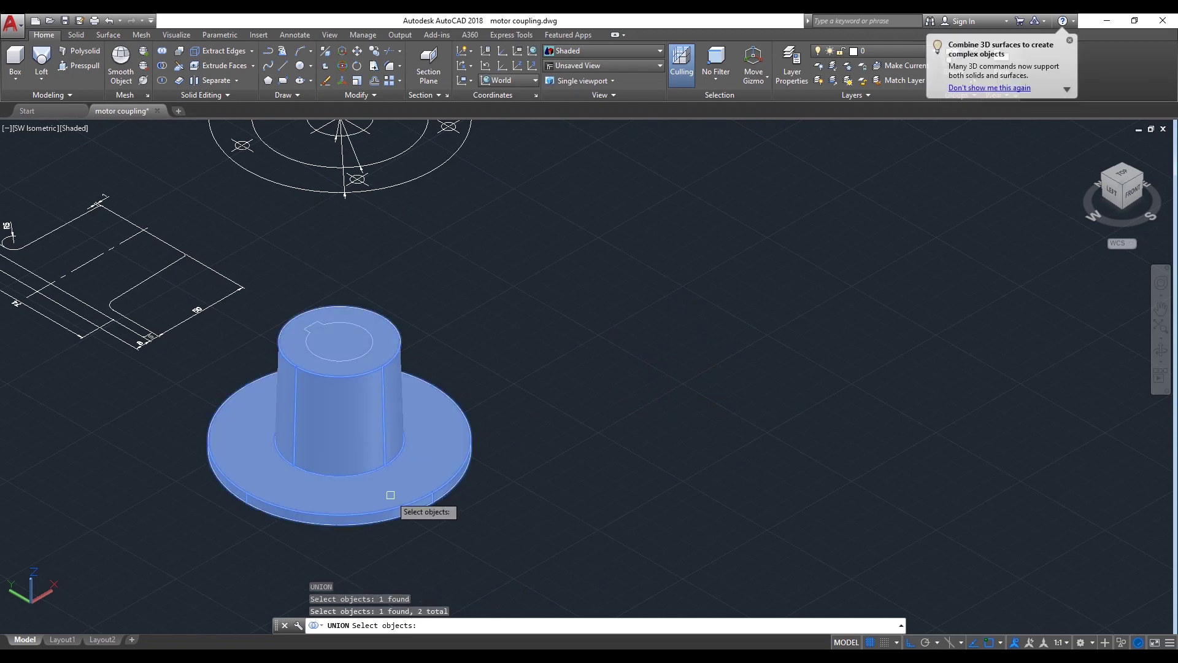
click(1163, 351)
drag(708, 454, 672, 387)
right_click(454, 360)
click(461, 369)
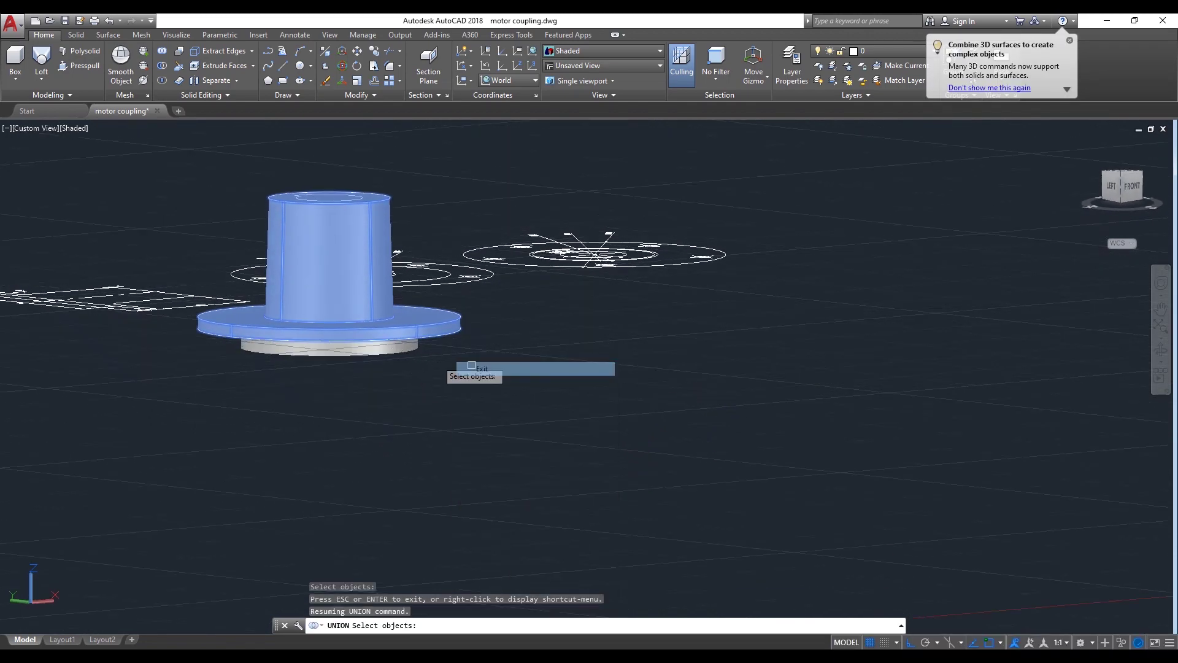
click(408, 351)
key(Return)
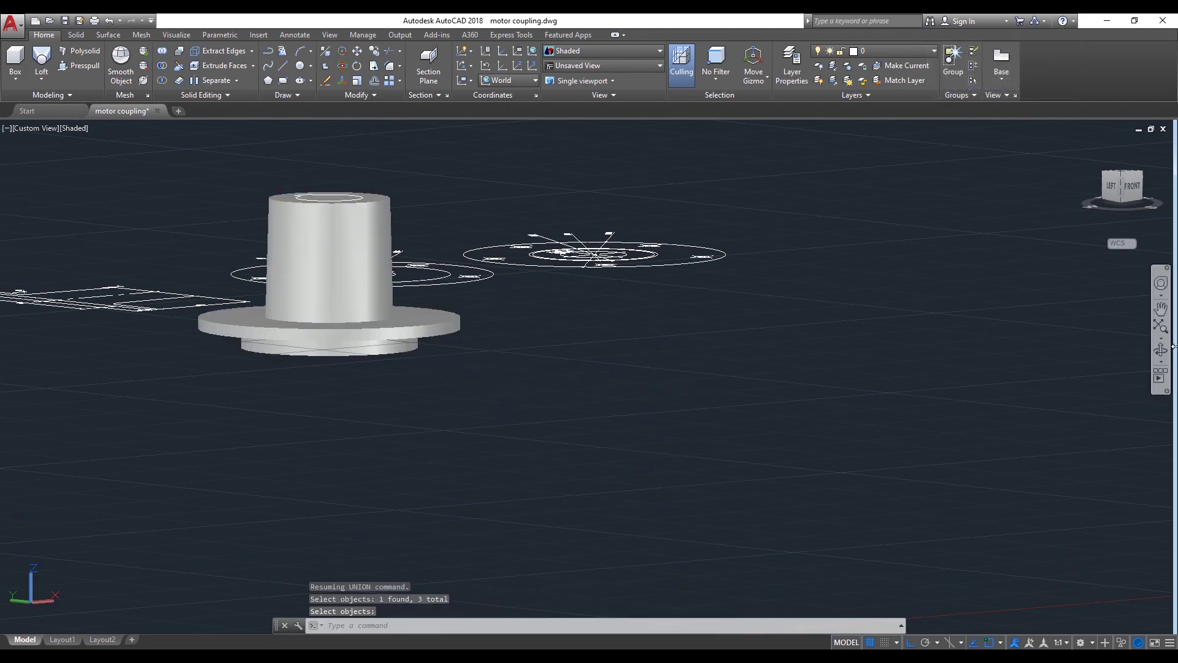
Presspull the keyed bore area from the hub's top face down through the entire coupling to cut the bore
click(1163, 350)
drag(724, 466, 684, 519)
middle_drag(684, 519, 634, 310)
right_click(635, 308)
click(676, 315)
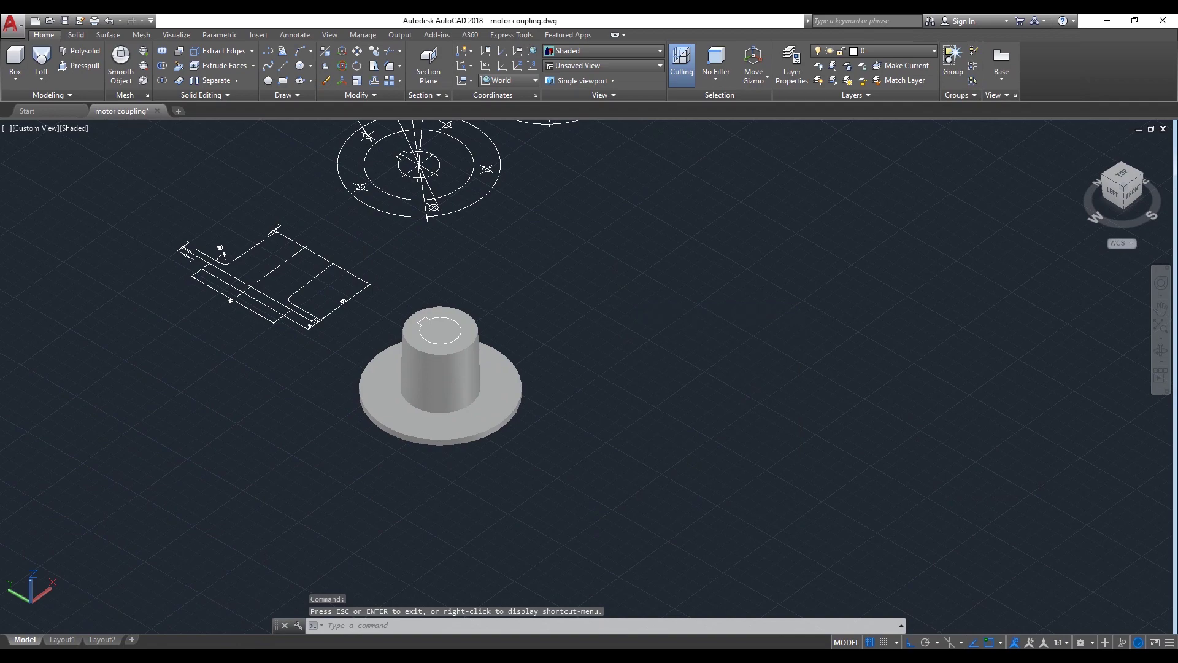
click(74, 66)
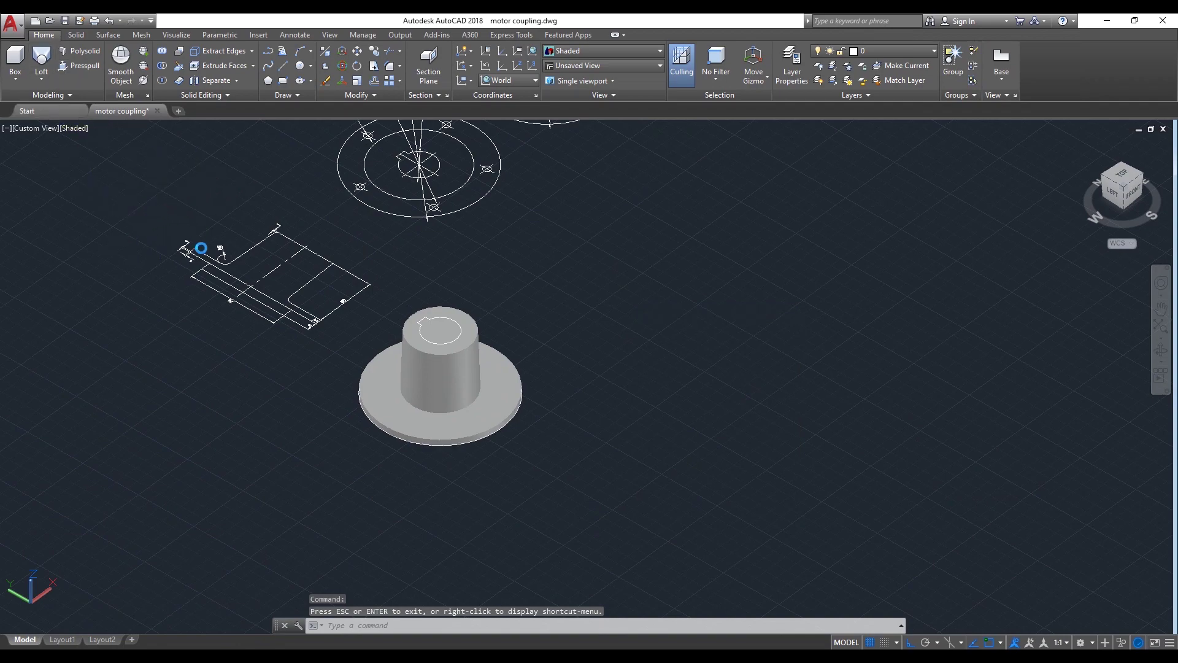
click(437, 332)
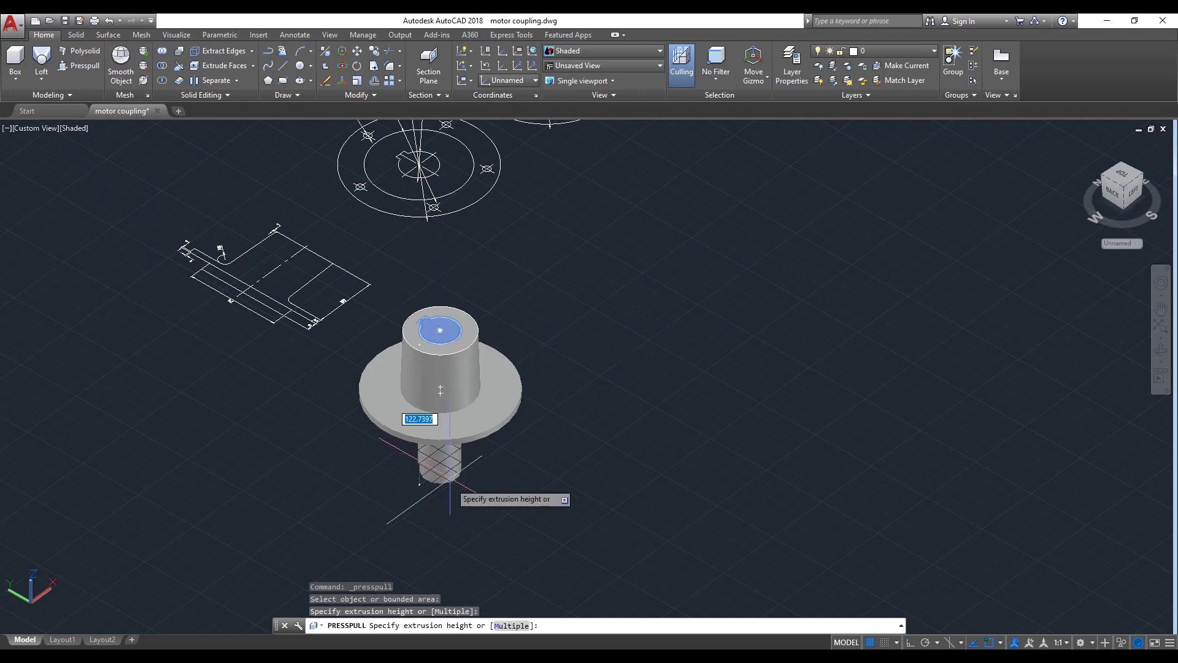
click(440, 485)
click(497, 485)
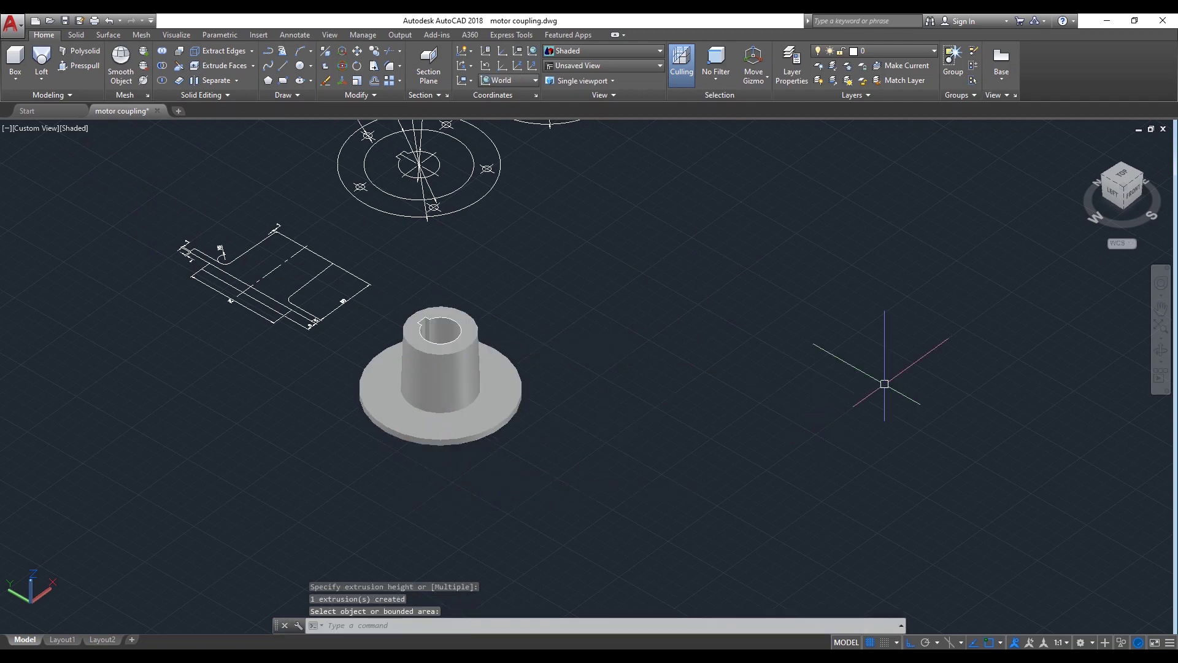
Fillet the edge where the hub meets the flange disc with a radius of 5
click(1161, 349)
drag(500, 464, 469, 381)
scroll(547, 376, up, 1)
right_click(708, 352)
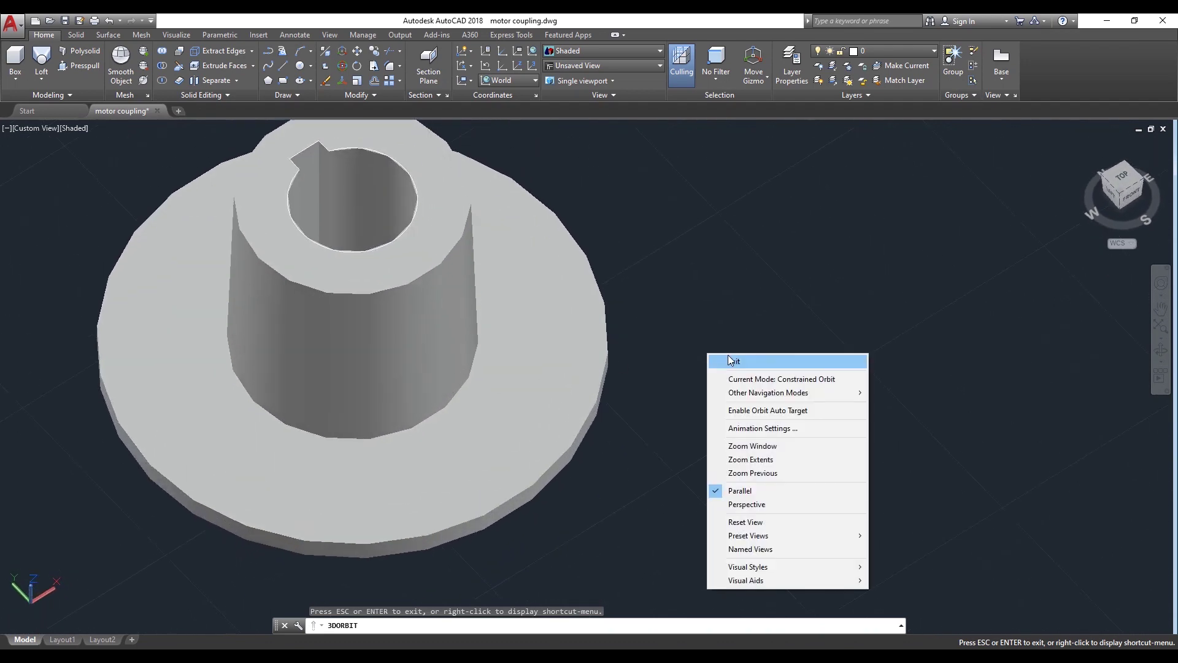
click(730, 362)
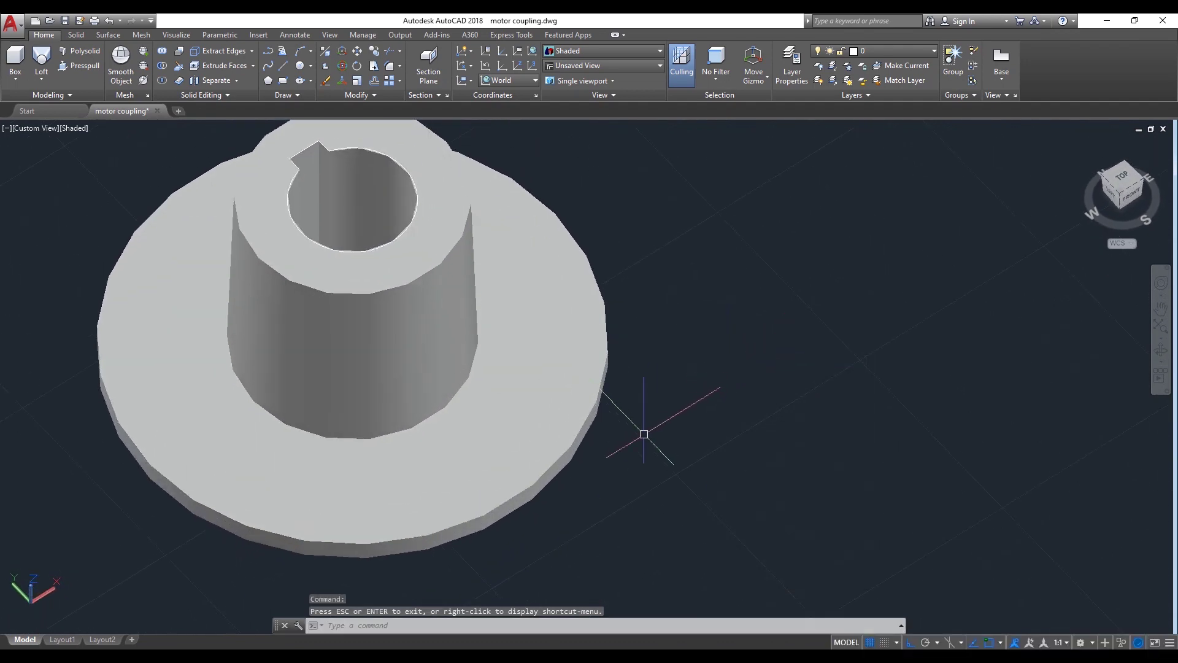
text(f)
key(Return)
text(r)
key(Return)
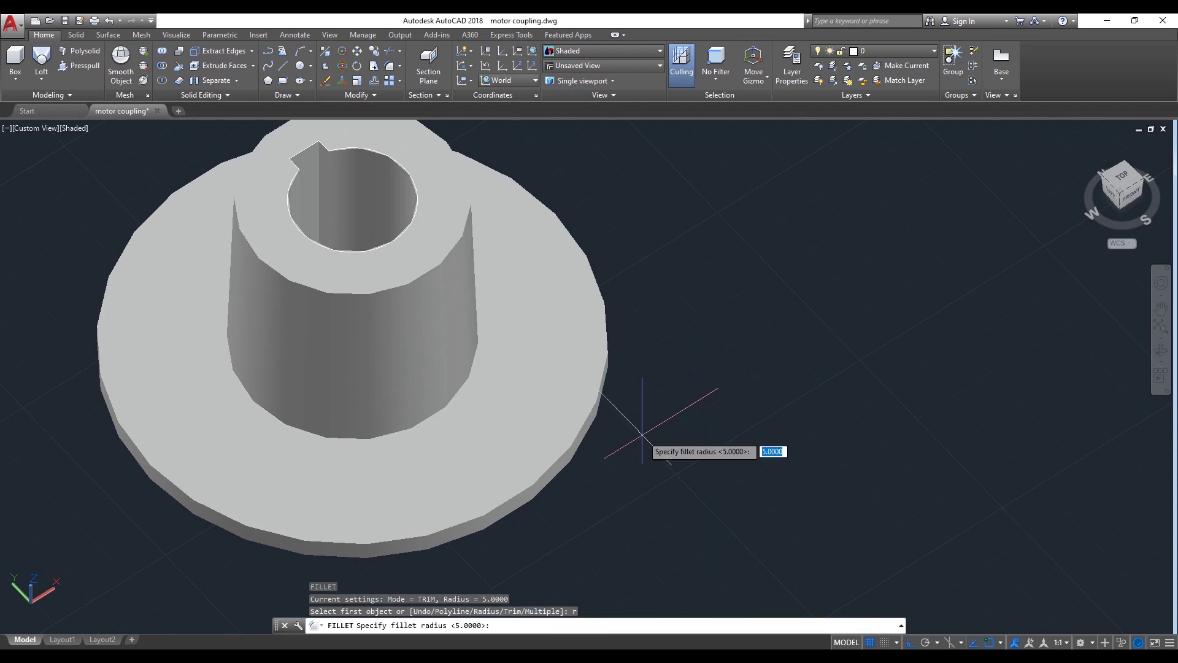
key(Return)
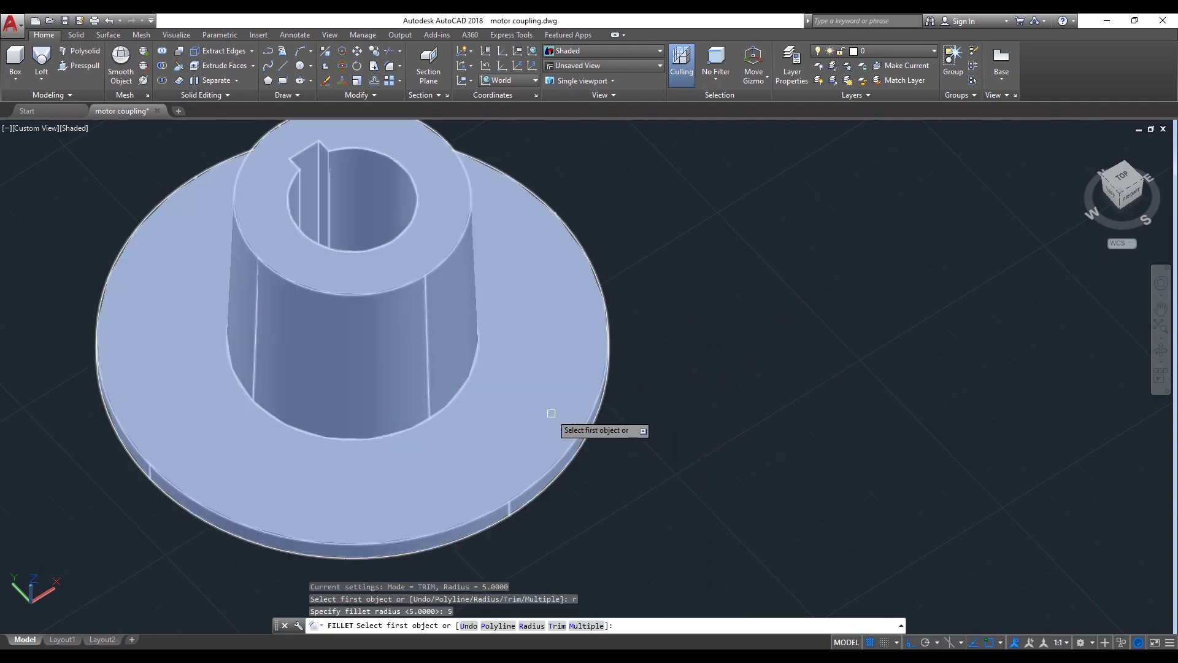
click(426, 413)
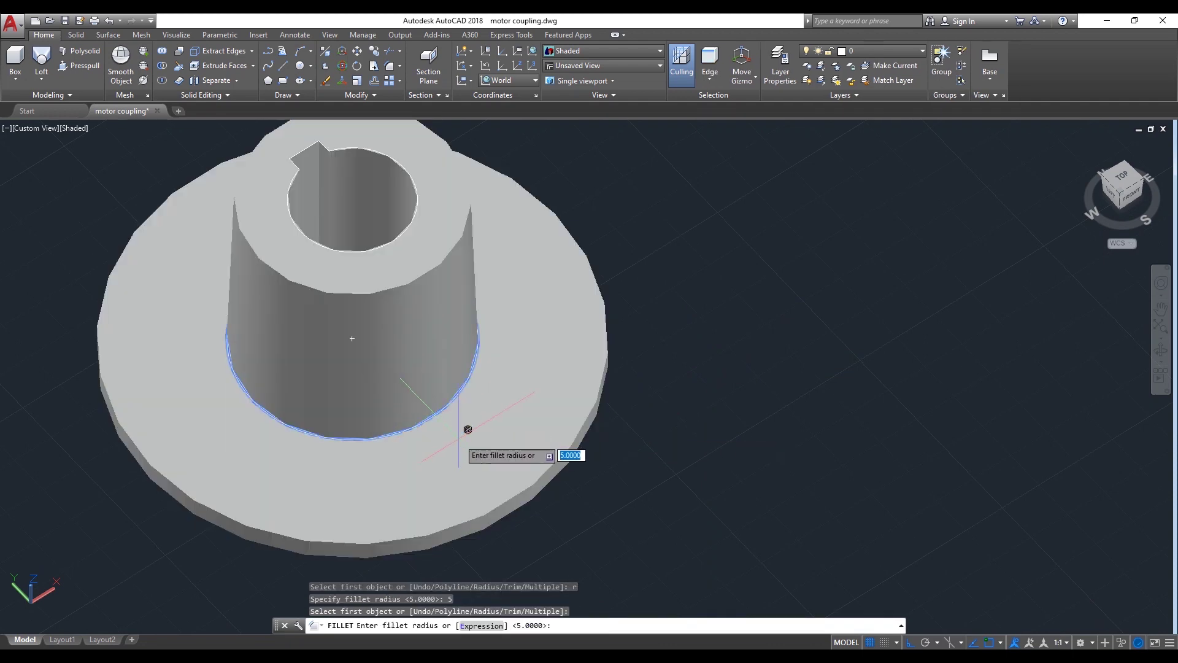
key(Return)
key(Return)
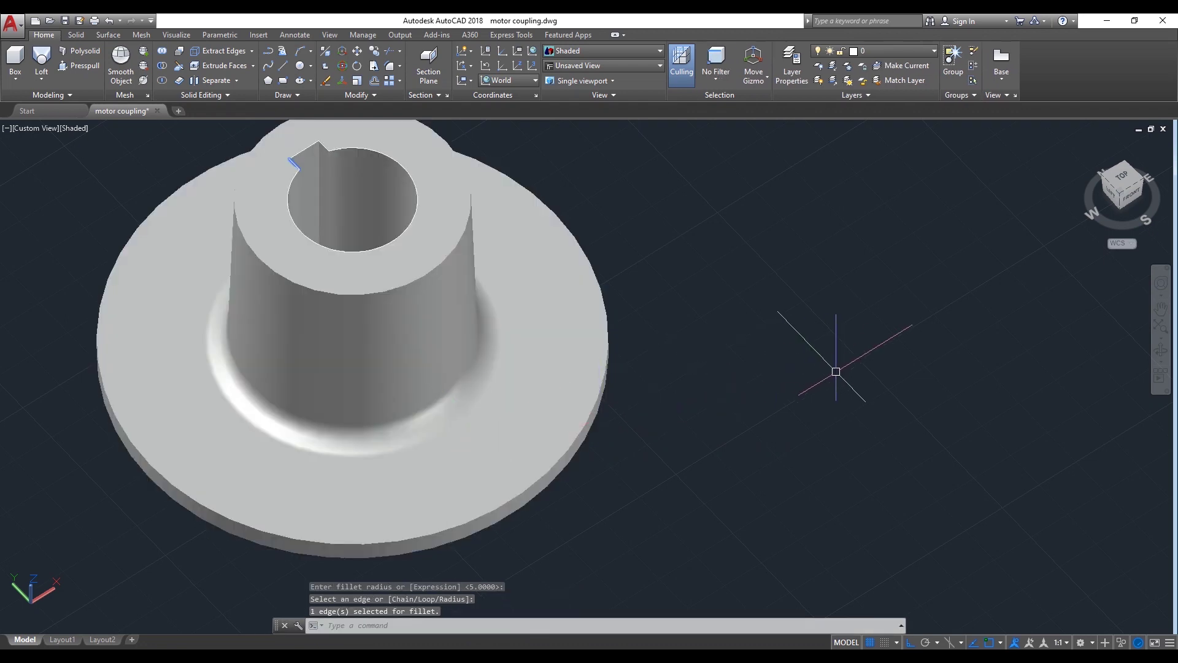
Clear the stray selection at the keyway and examine the edge dimensions in the 2D side view
scroll(836, 371, down, 3)
scroll(824, 364, up, 1)
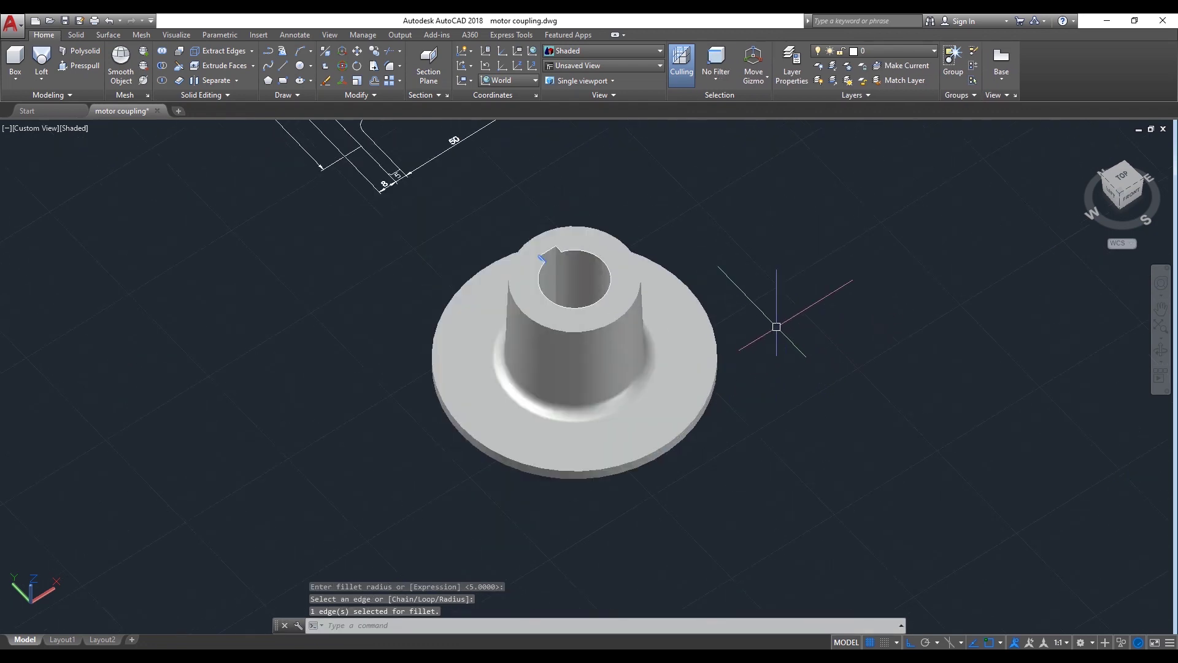
scroll(841, 278, down, 2)
middle_drag(773, 256, 783, 403)
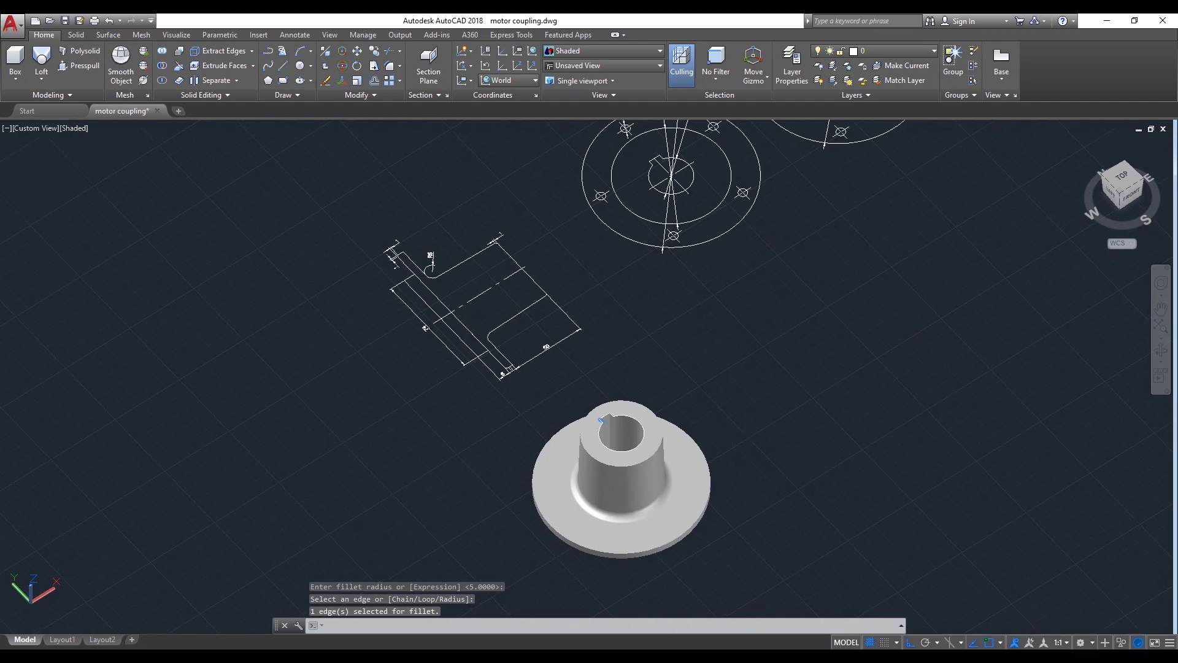
key(Escape)
click(638, 418)
key(Escape)
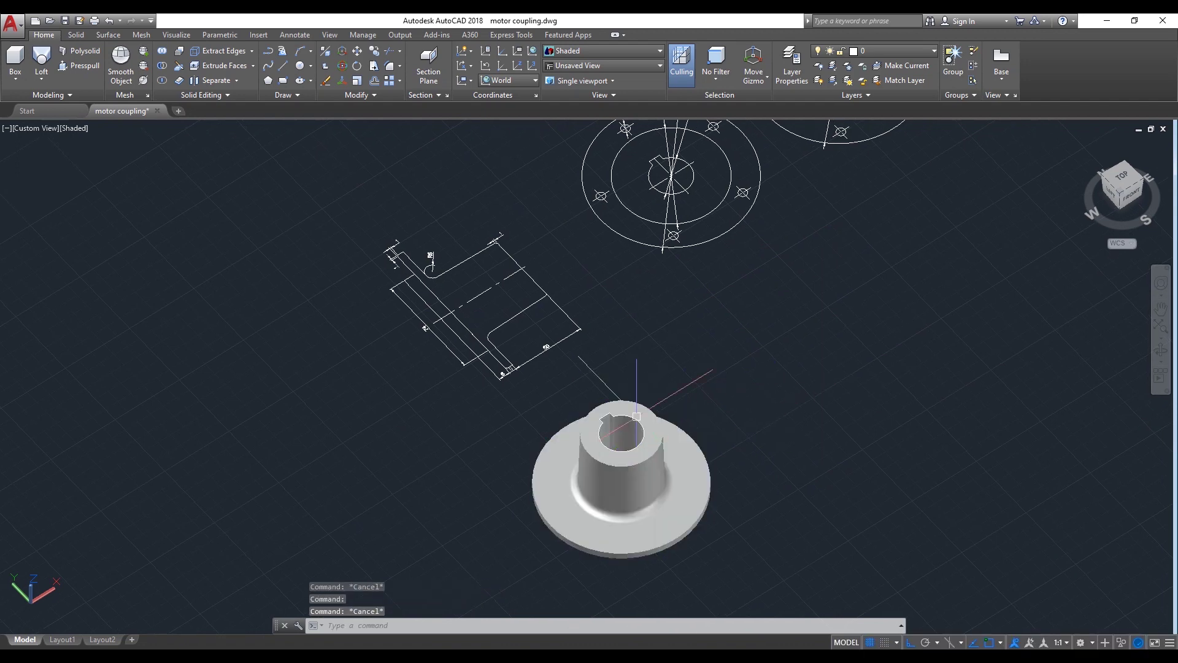
scroll(637, 418, up, 2)
scroll(583, 424, up, 3)
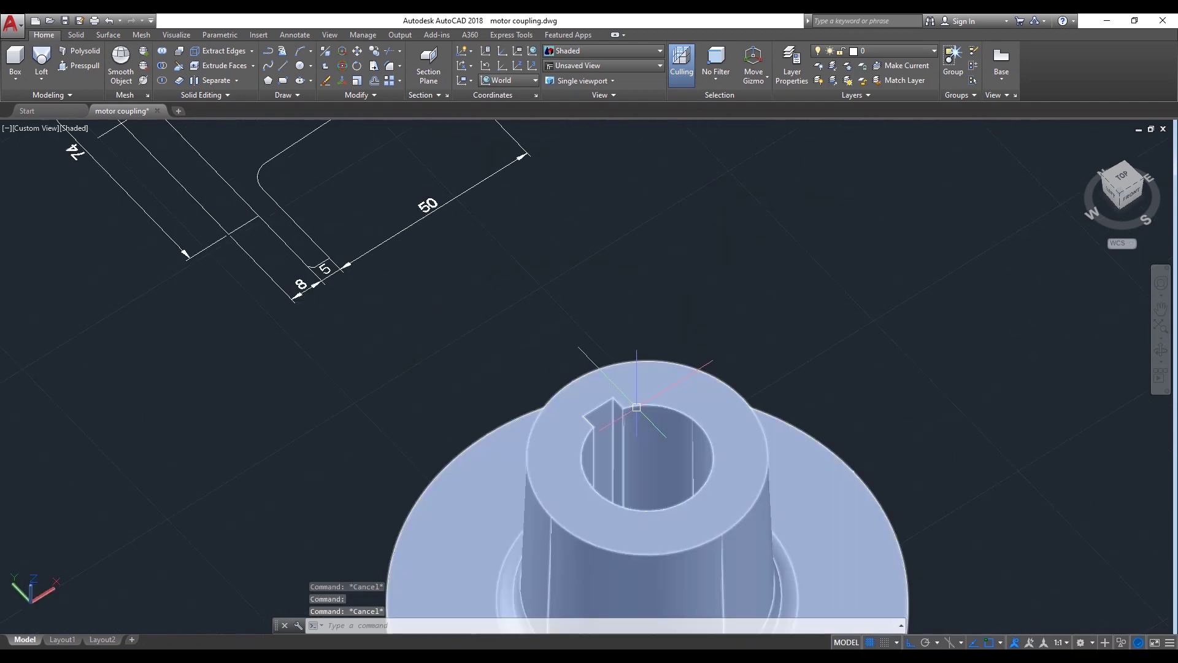
click(672, 413)
key(Escape)
scroll(445, 406, down, 2)
middle_drag(356, 279, 395, 373)
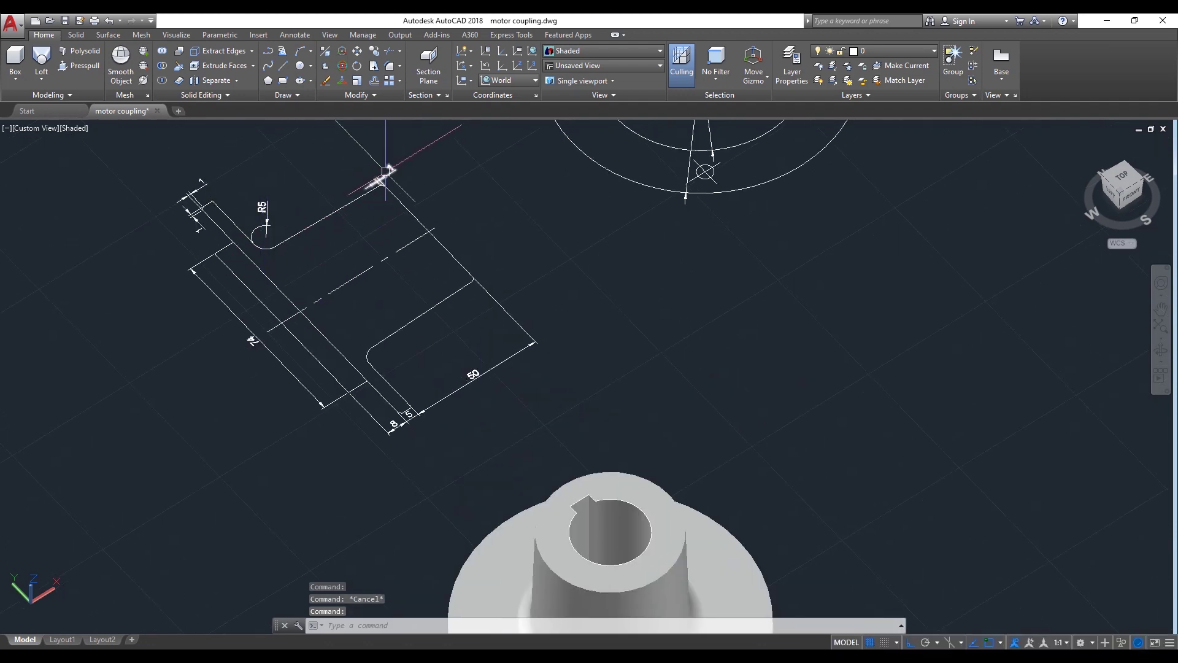
Chamfer the outer edge of the hub's top face with base and other surface distances of 1
scroll(387, 171, up, 3)
scroll(402, 177, down, 4)
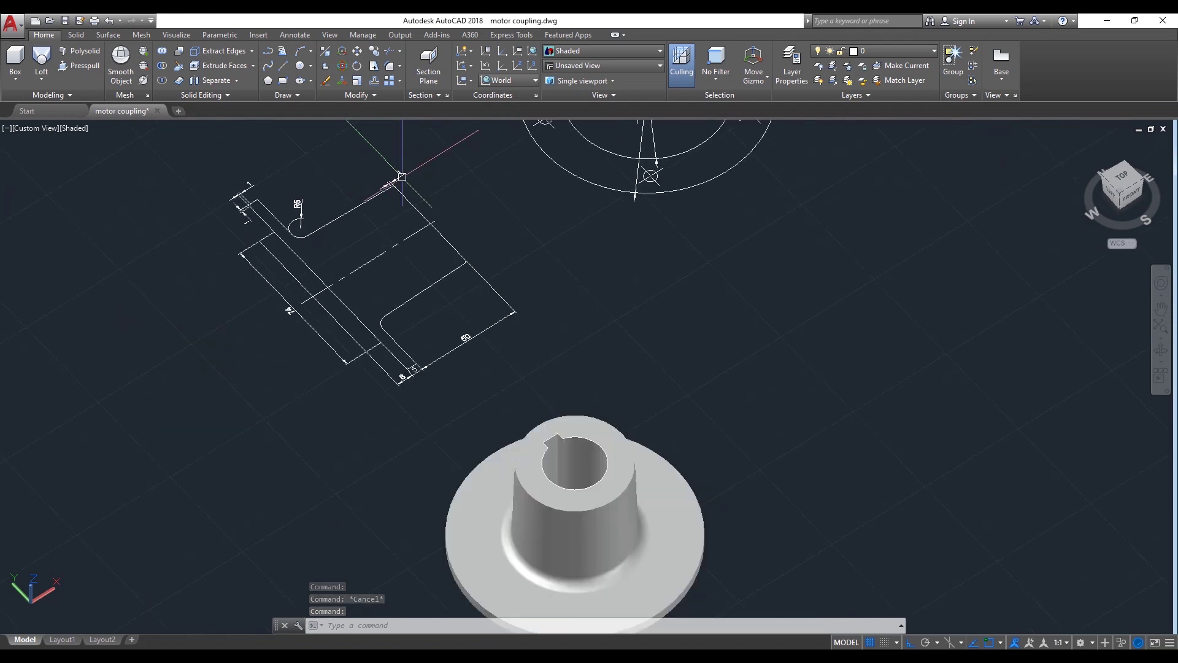
scroll(519, 396, up, 4)
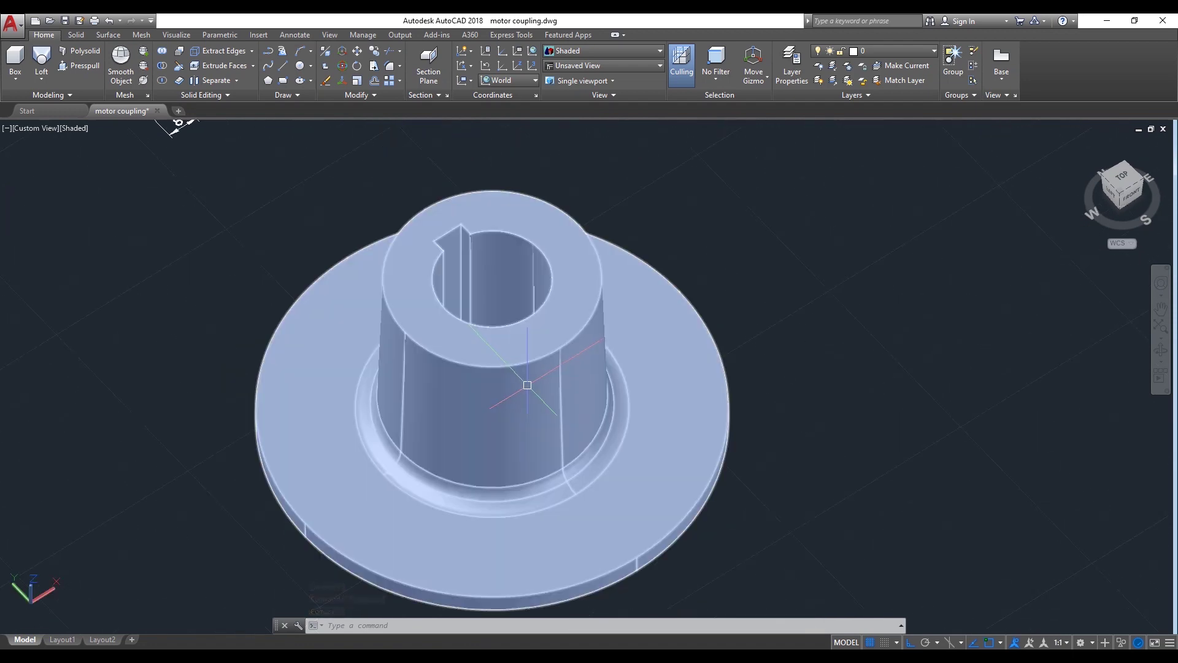
text(am)
key(Return)
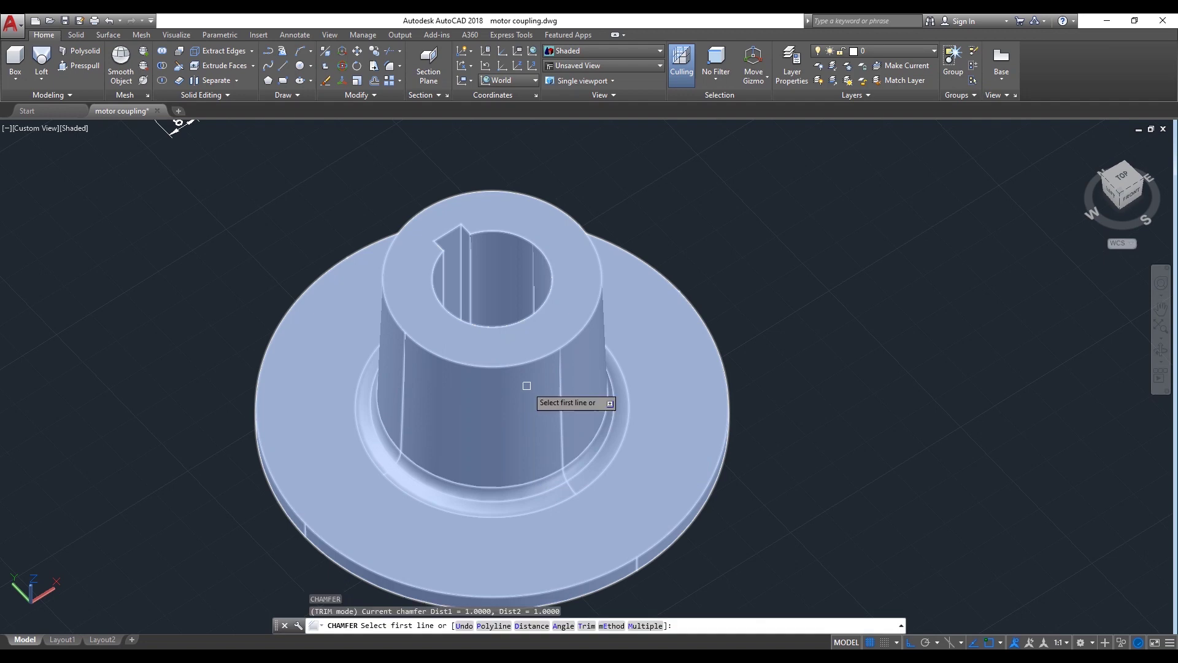
click(526, 370)
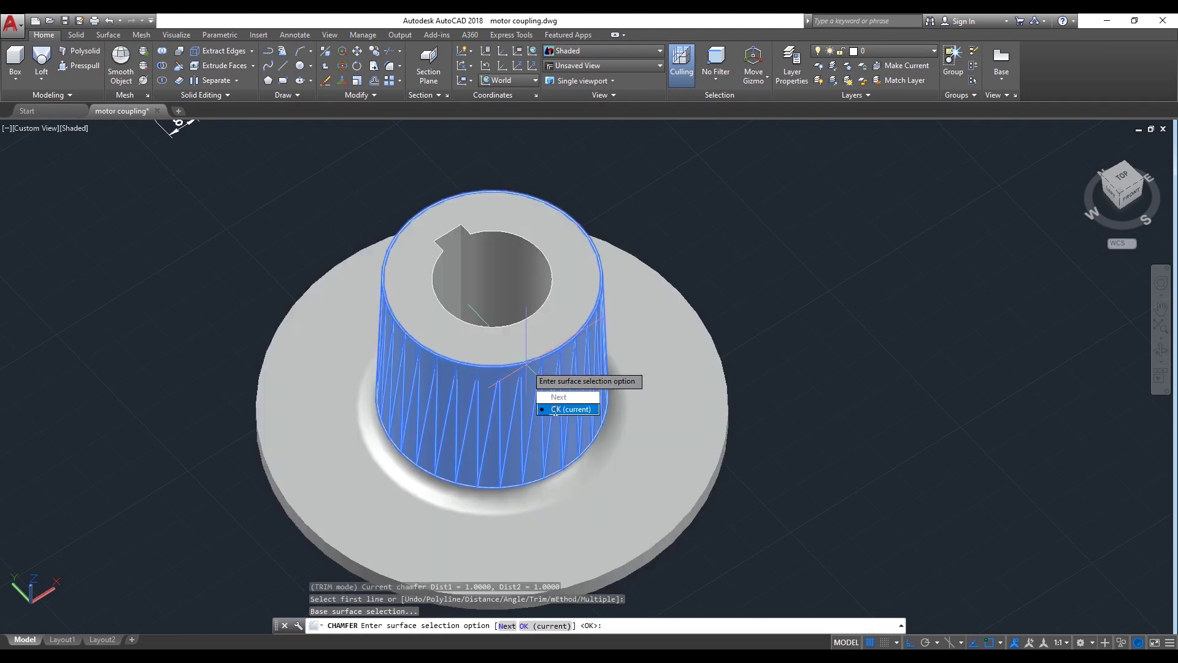
click(557, 410)
text(1)
key(Return)
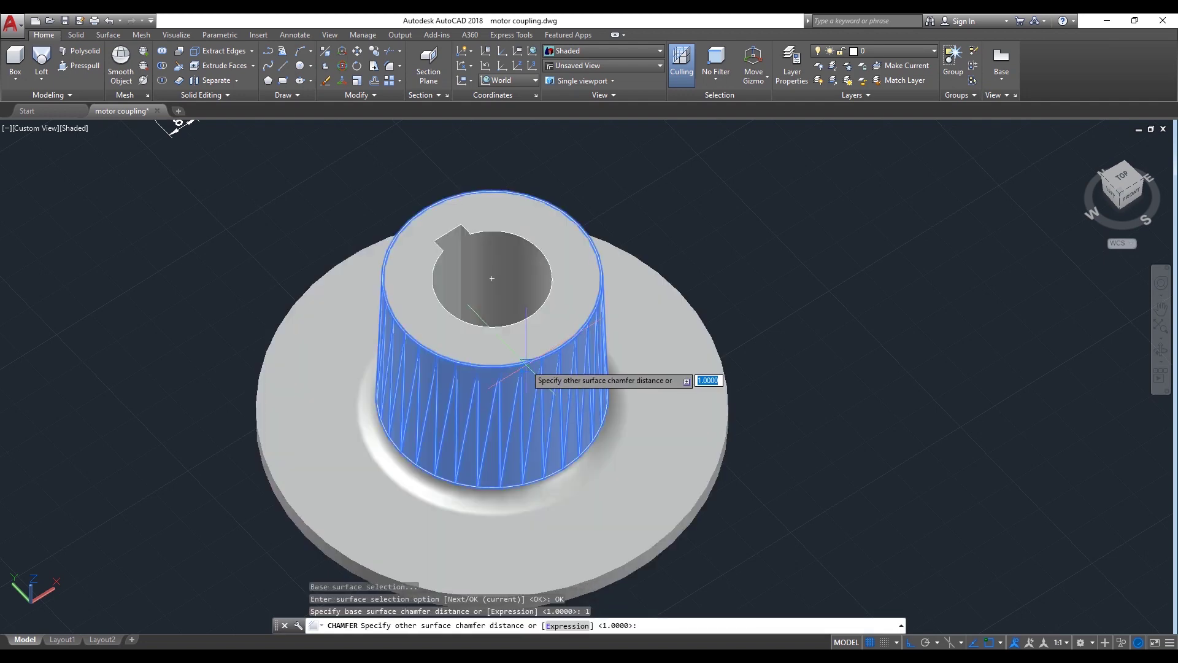
key(Return)
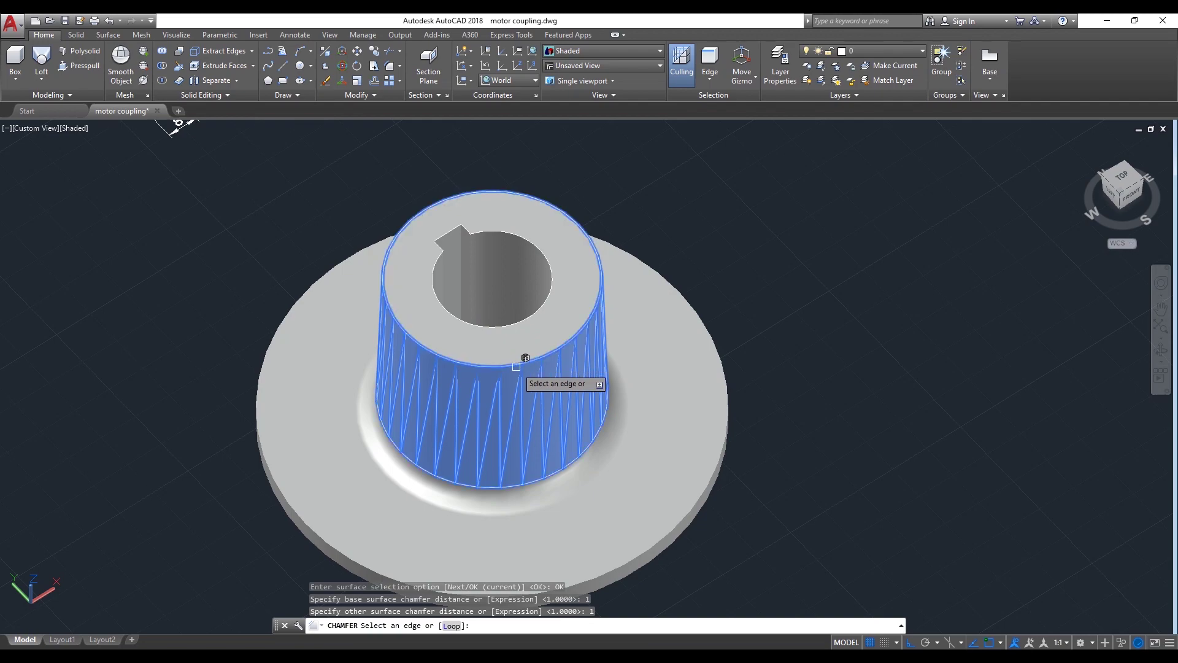
click(534, 367)
key(Return)
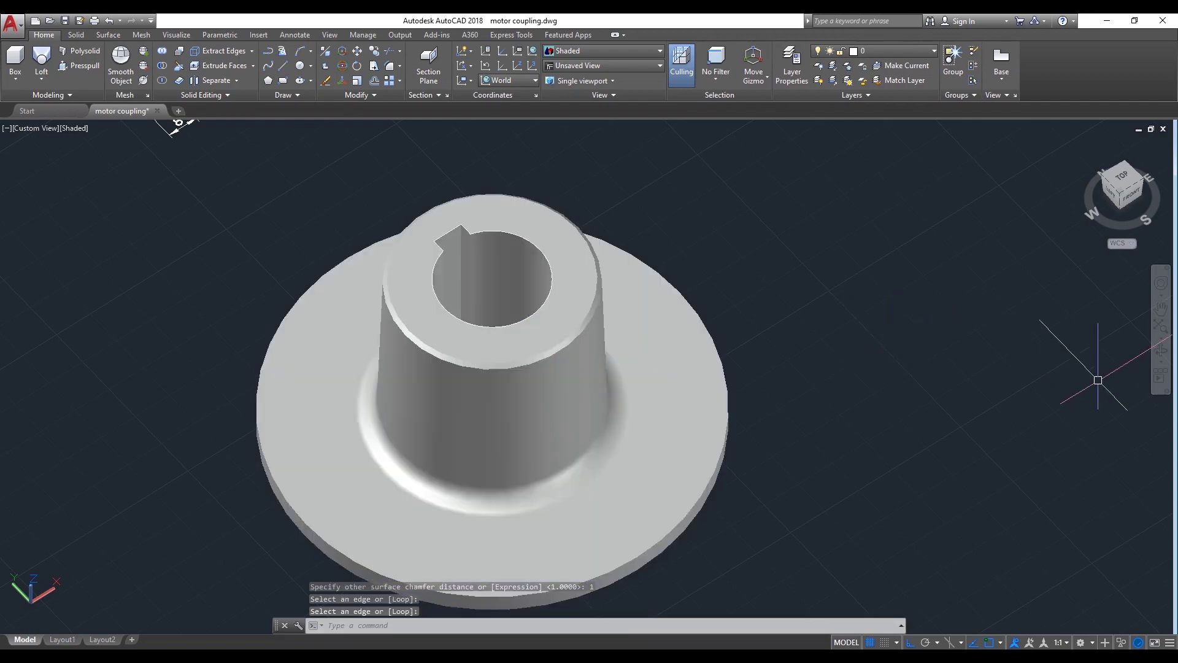
Chamfer the lower outer edge of the large flange disc with both distances at 1
click(1161, 351)
mouse_move(666, 486)
mouse_down()
mouse_move(666, 370)
mouse_move(651, 409)
mouse_move(649, 334)
mouse_up()
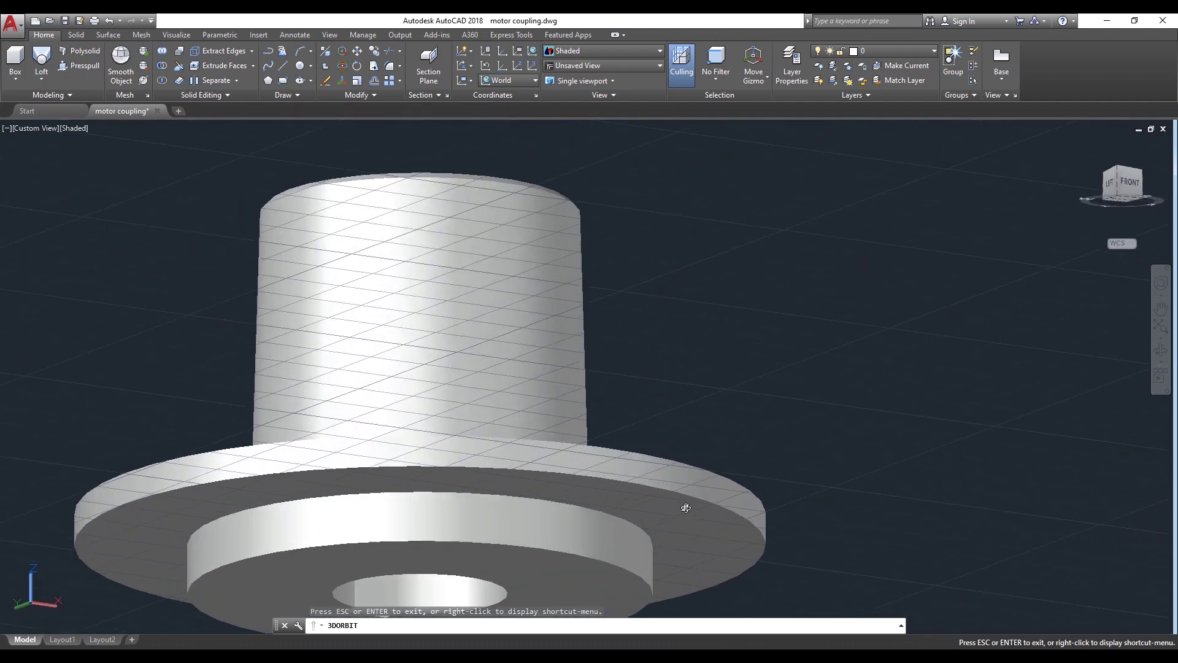
scroll(686, 508, up, 3)
right_click(771, 366)
click(788, 373)
text(c)
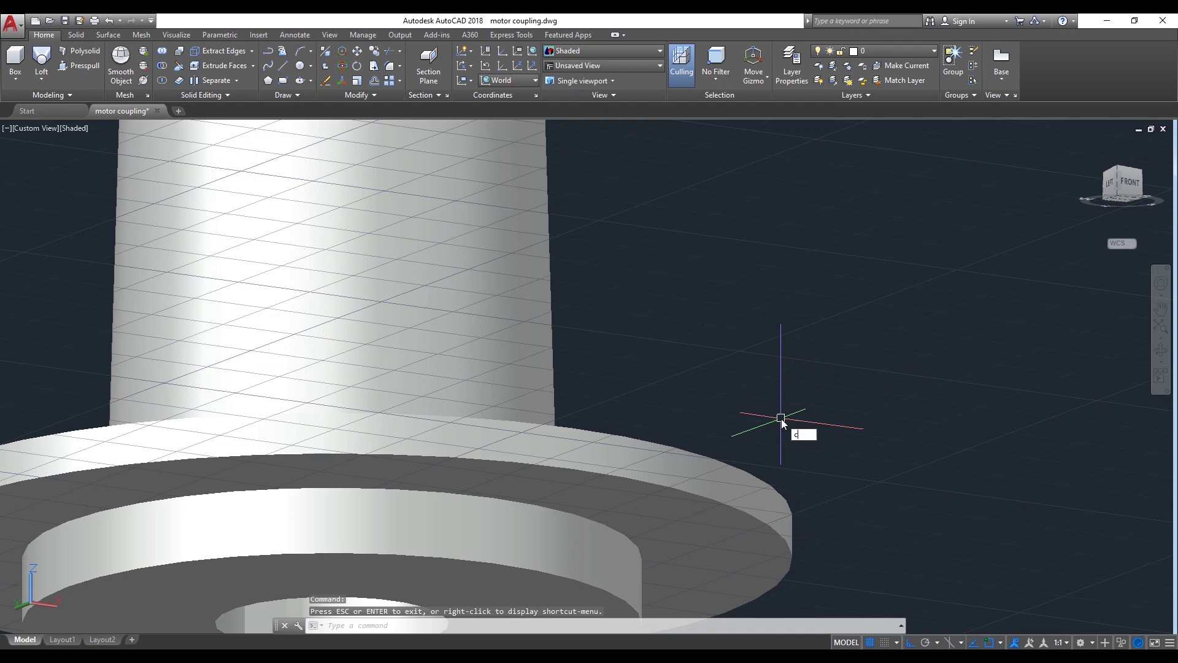
text(ham)
key(Return)
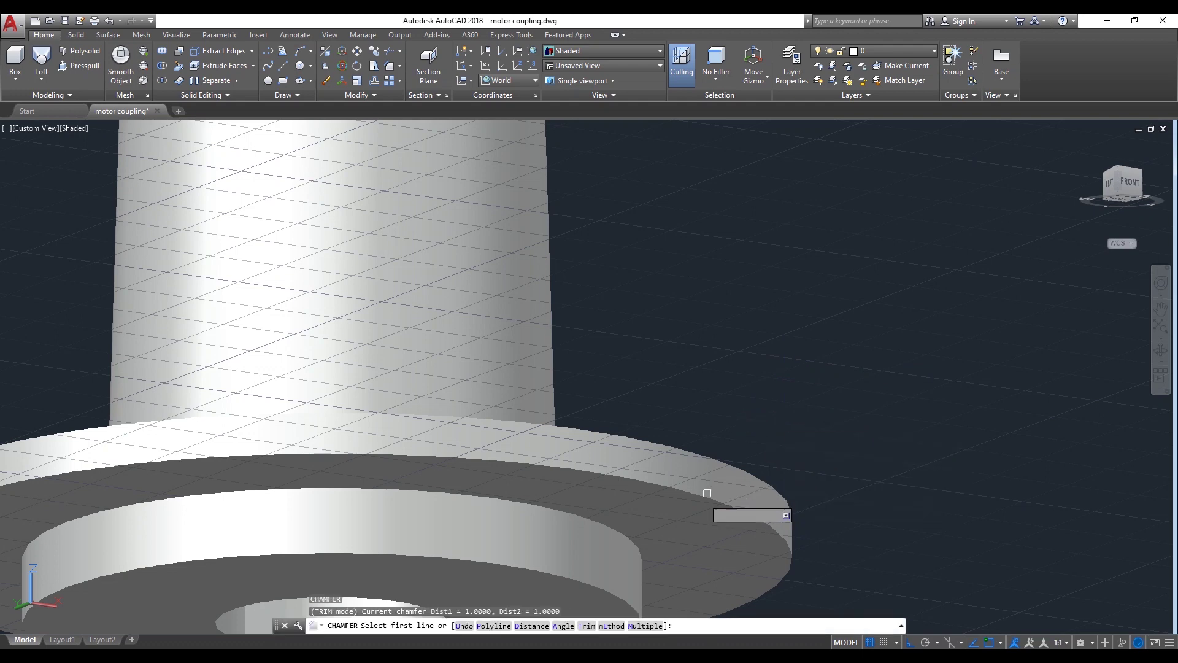
click(706, 493)
click(745, 543)
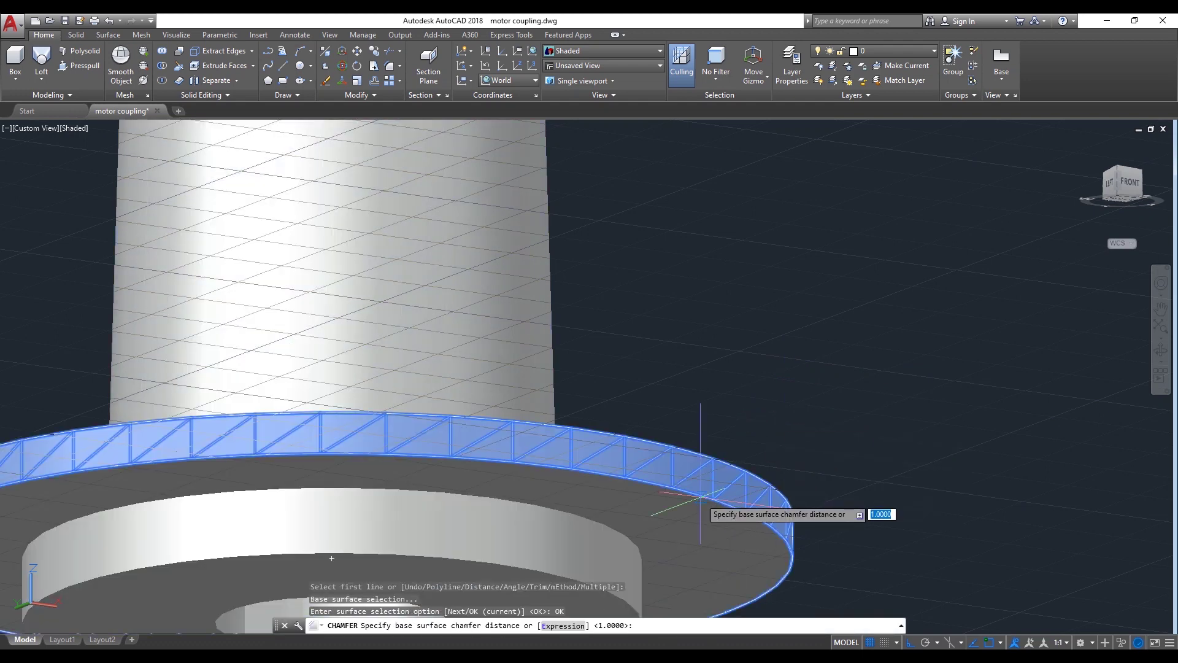
key(Return)
key(Return)
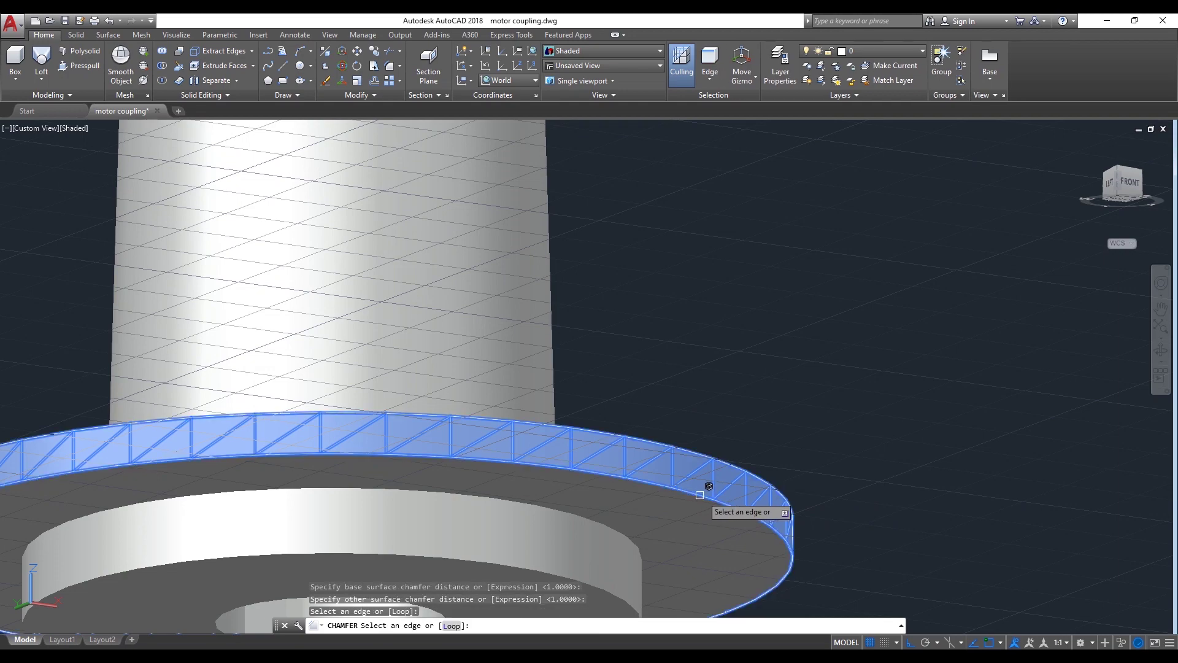
key(Escape)
scroll(798, 469, down, 5)
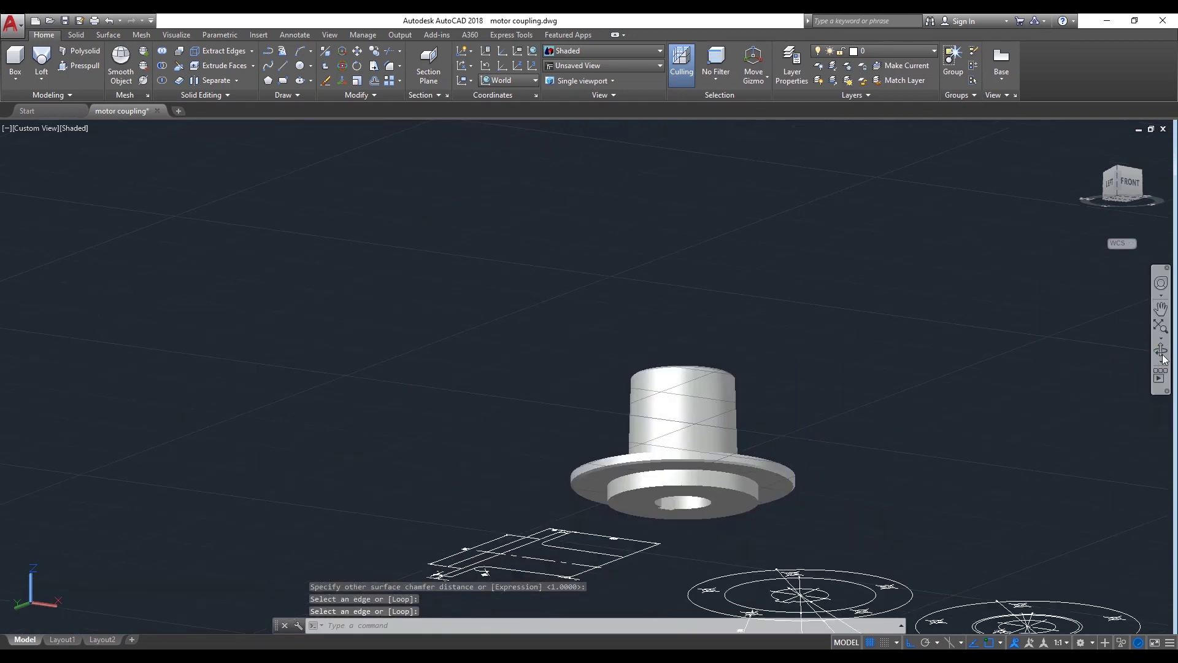
Orbit back above the coupling and its 2D views and set the visual style to 2D Wireframe
mouse_move(837, 403)
shift+middle_down()
mouse_move(805, 429)
mouse_move(650, 442)
mouse_move(655, 459)
mouse_move(639, 460)
mouse_move(662, 474)
mouse_move(652, 490)
shift+middle_up()
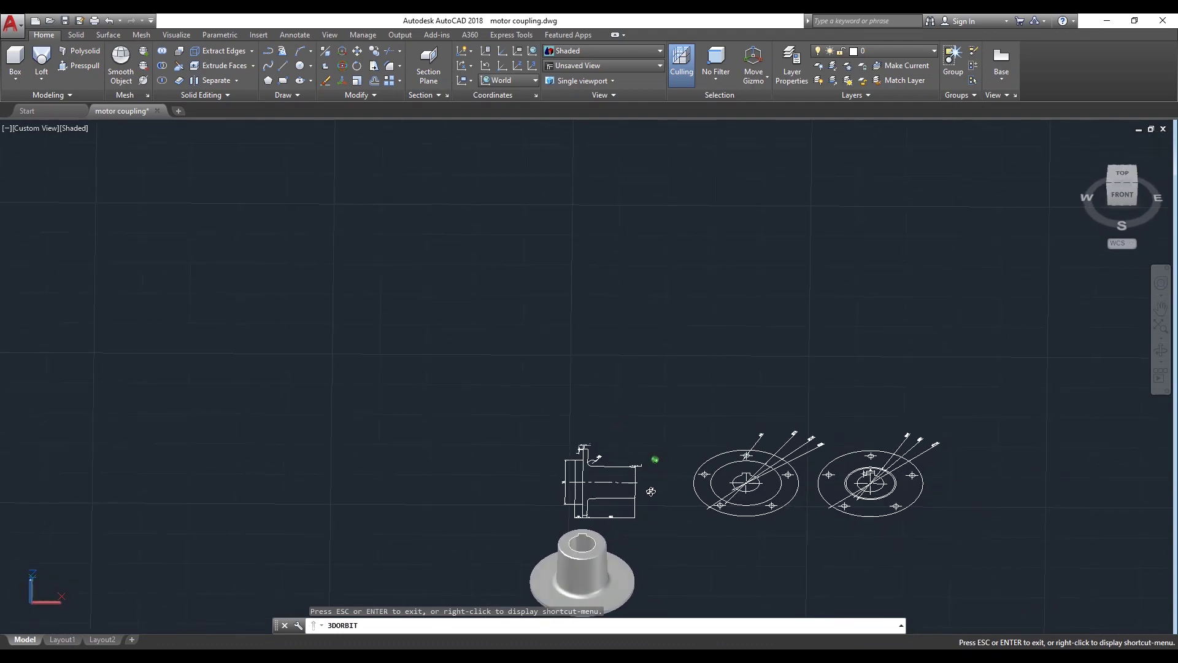
scroll(588, 449, up, 2)
middle_drag(834, 500, 589, 292)
scroll(542, 335, up, 2)
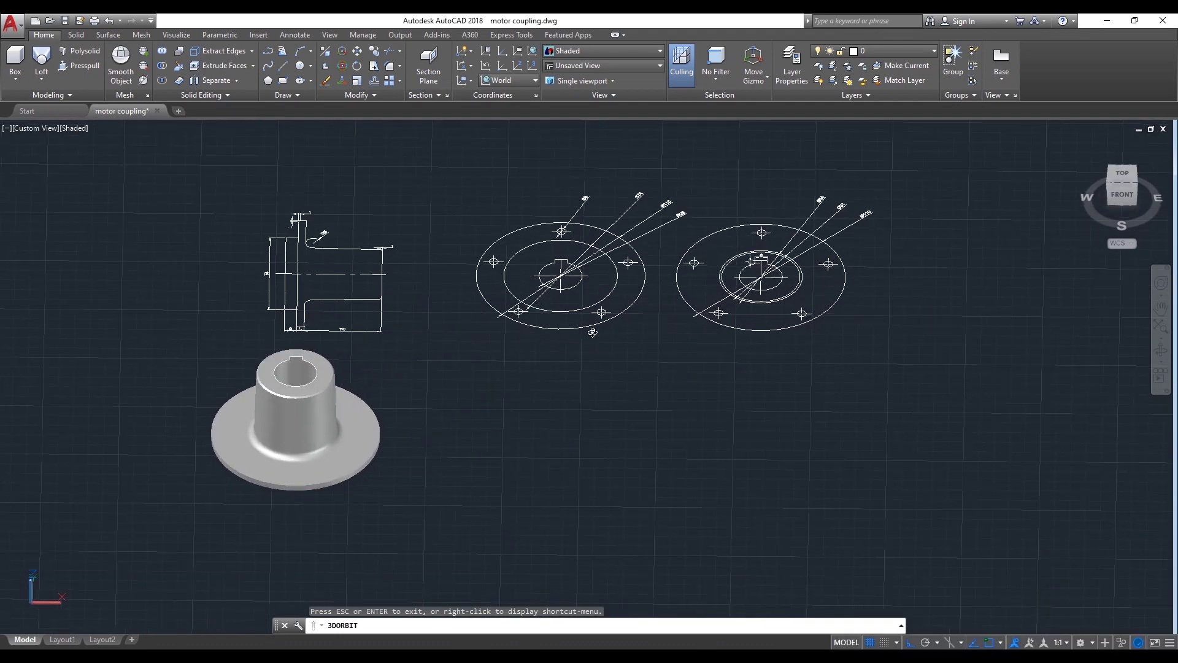
right_click(449, 367)
click(479, 370)
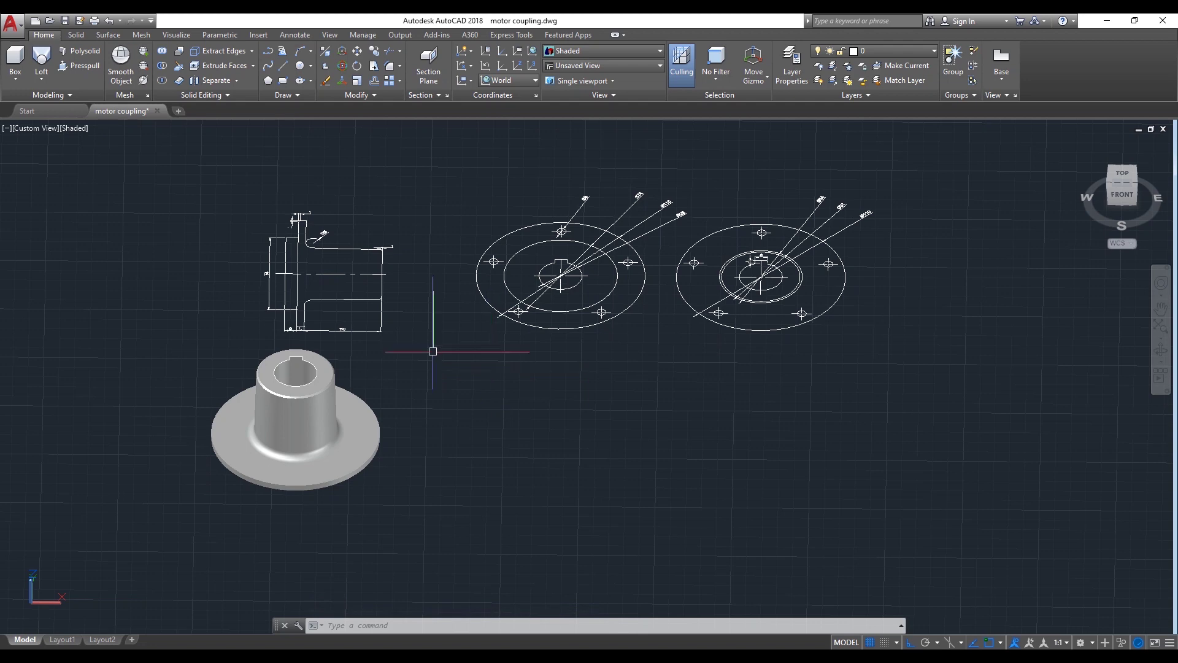
click(69, 127)
click(103, 161)
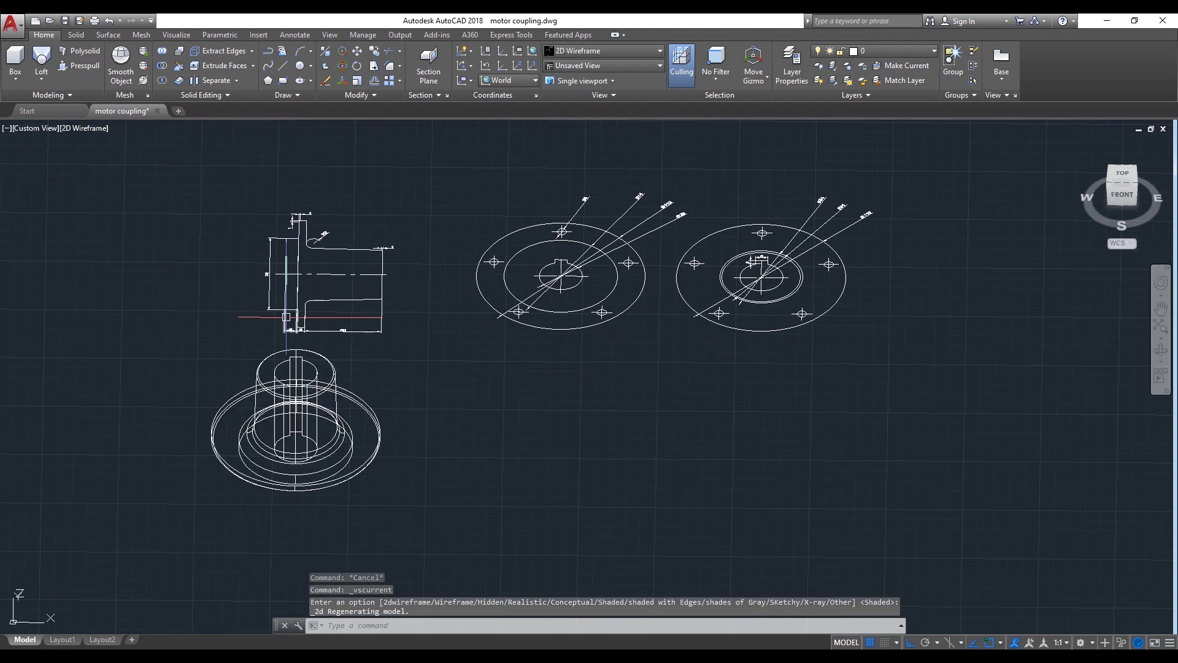
scroll(246, 437, up, 4)
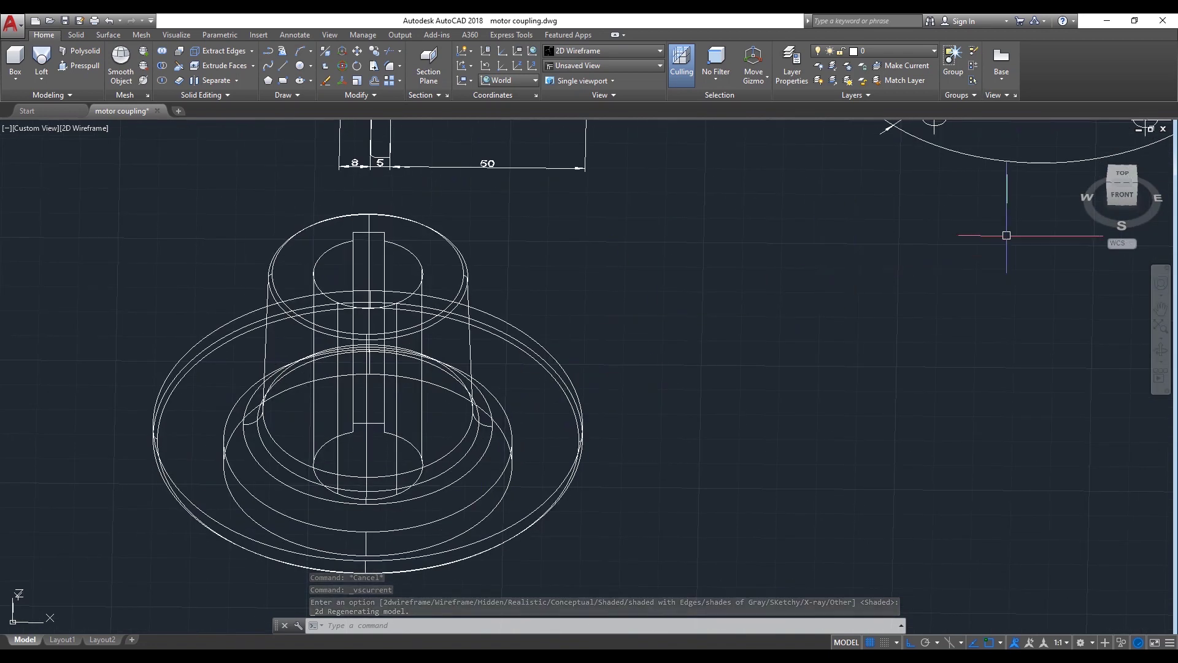
Switch to the Top view and reapply the 2D Wireframe visual style
click(1123, 176)
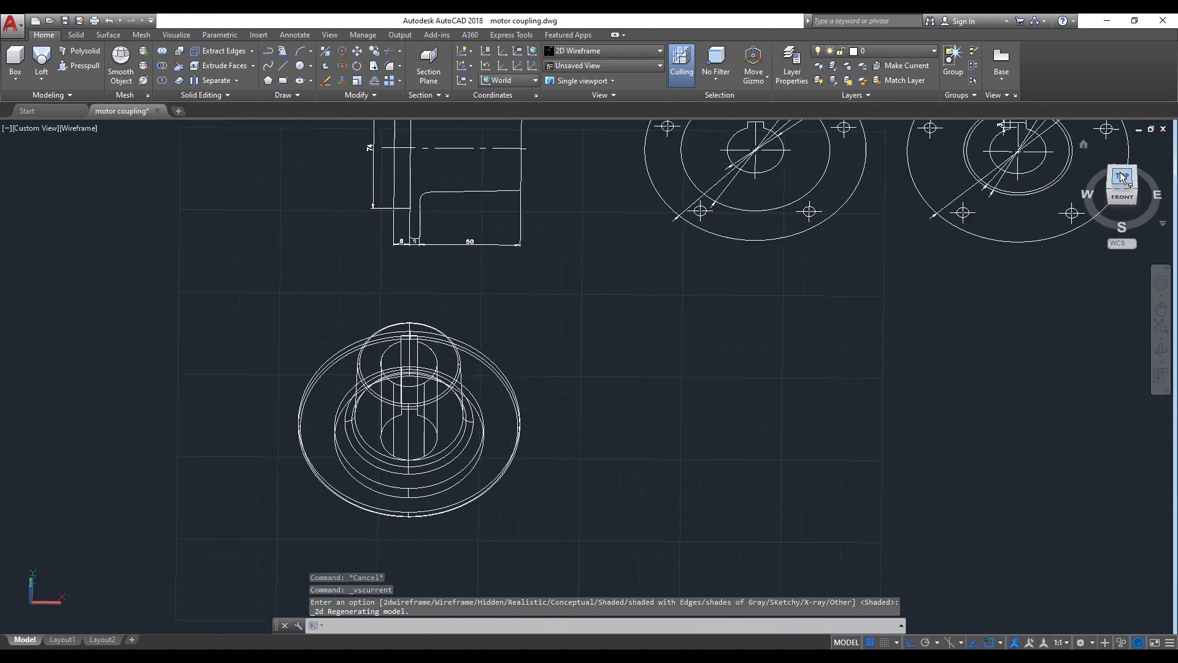
click(64, 130)
click(93, 158)
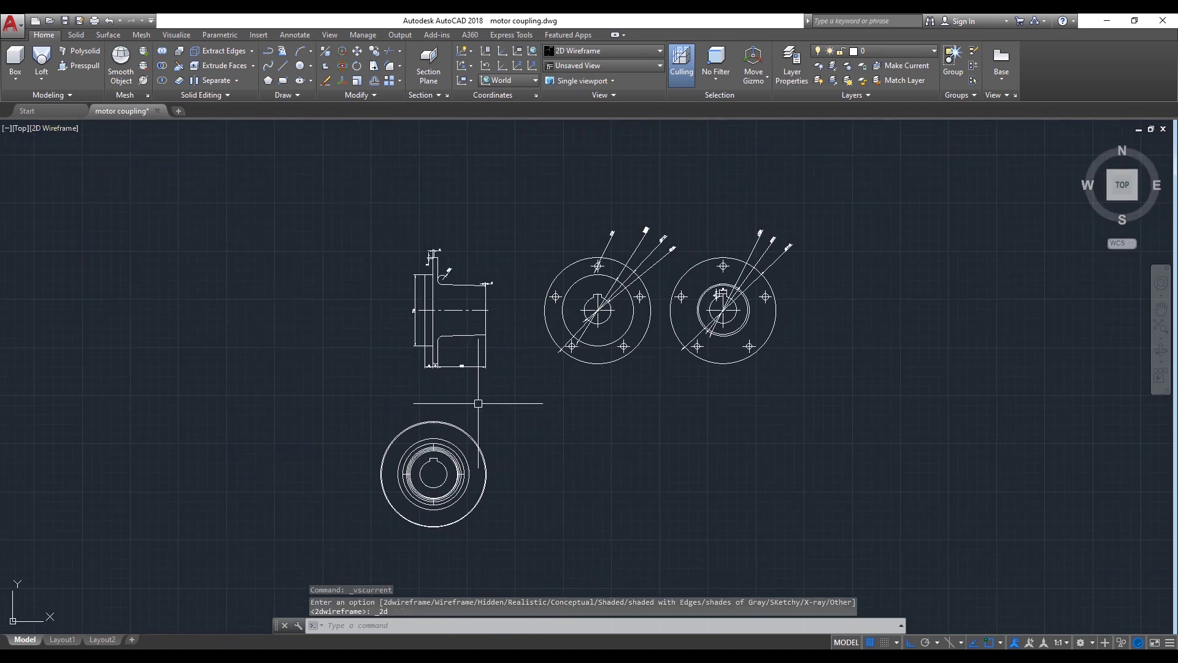
scroll(448, 432, up, 5)
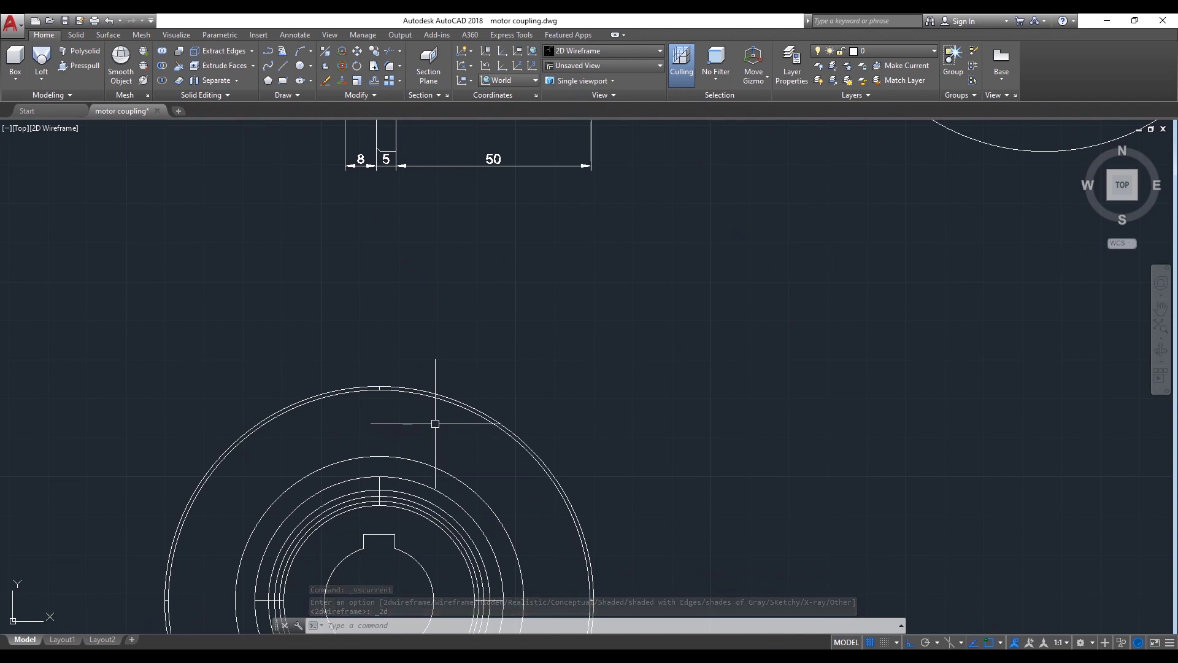
Draw a vertical polyline about 18 long from the flange's upper outer quadrant to the quadrant of the smaller disc
text(pl)
key(Return)
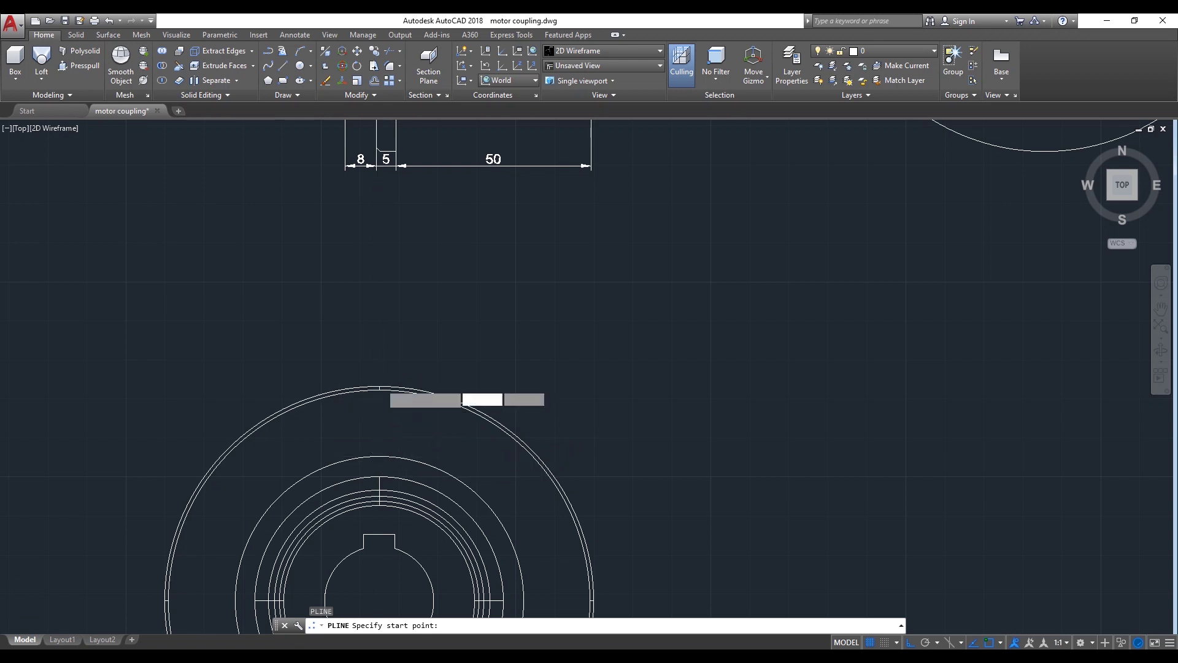
scroll(379, 389, up, 3)
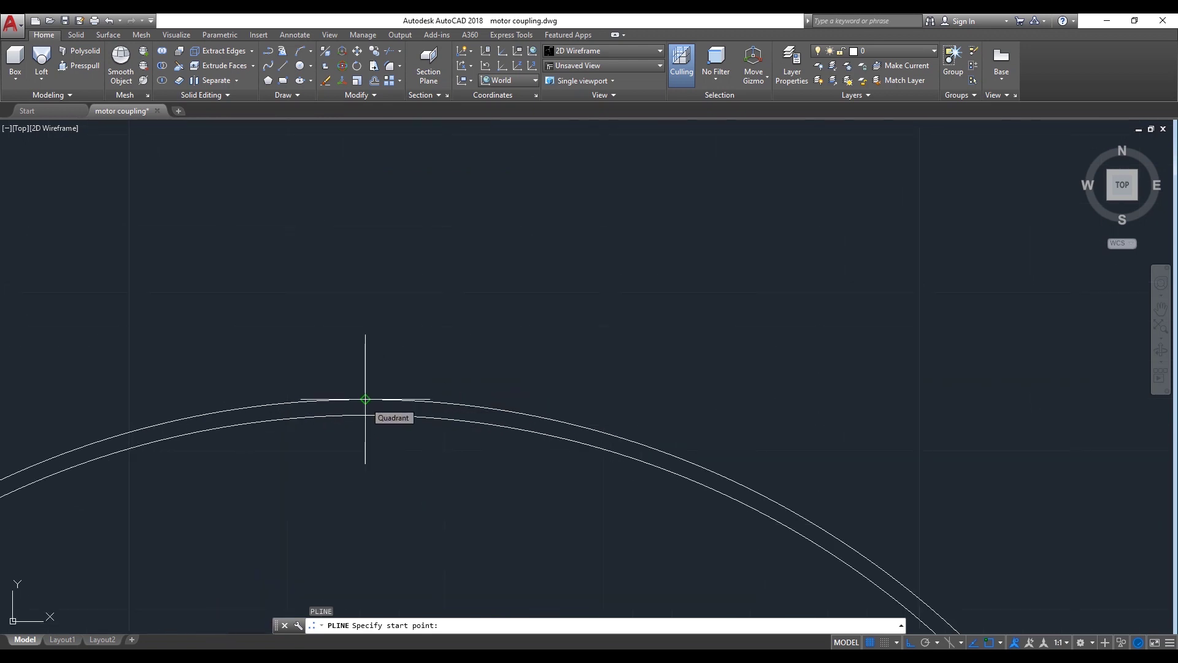
click(365, 400)
scroll(390, 485, down, 4)
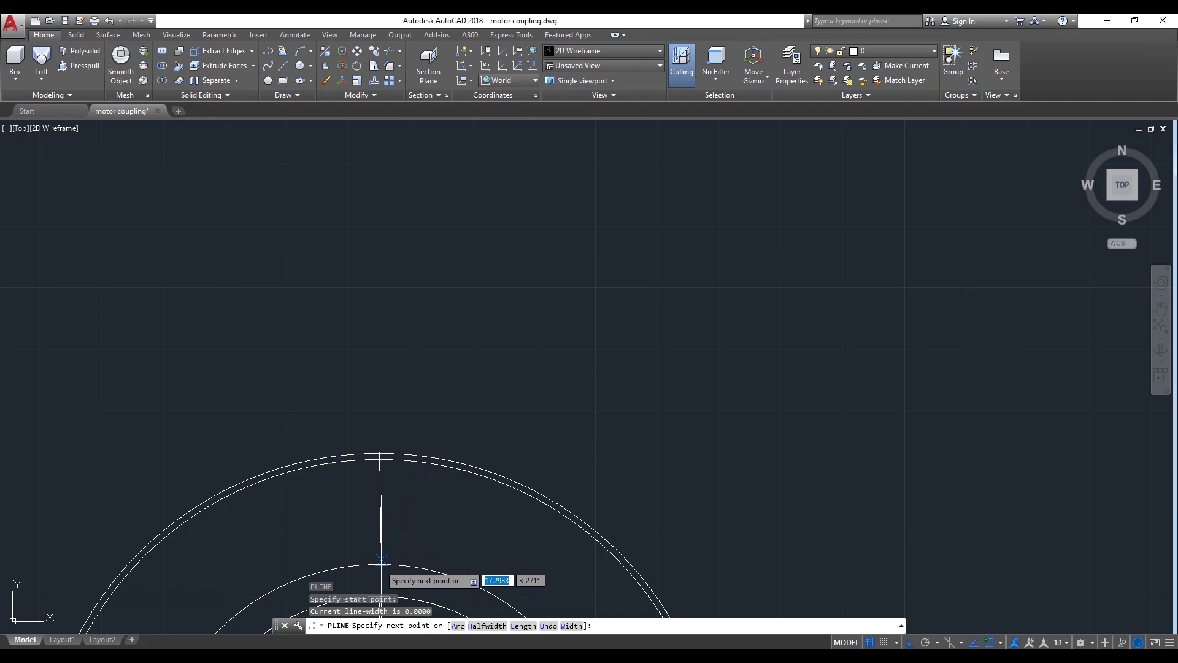
scroll(381, 553, up, 3)
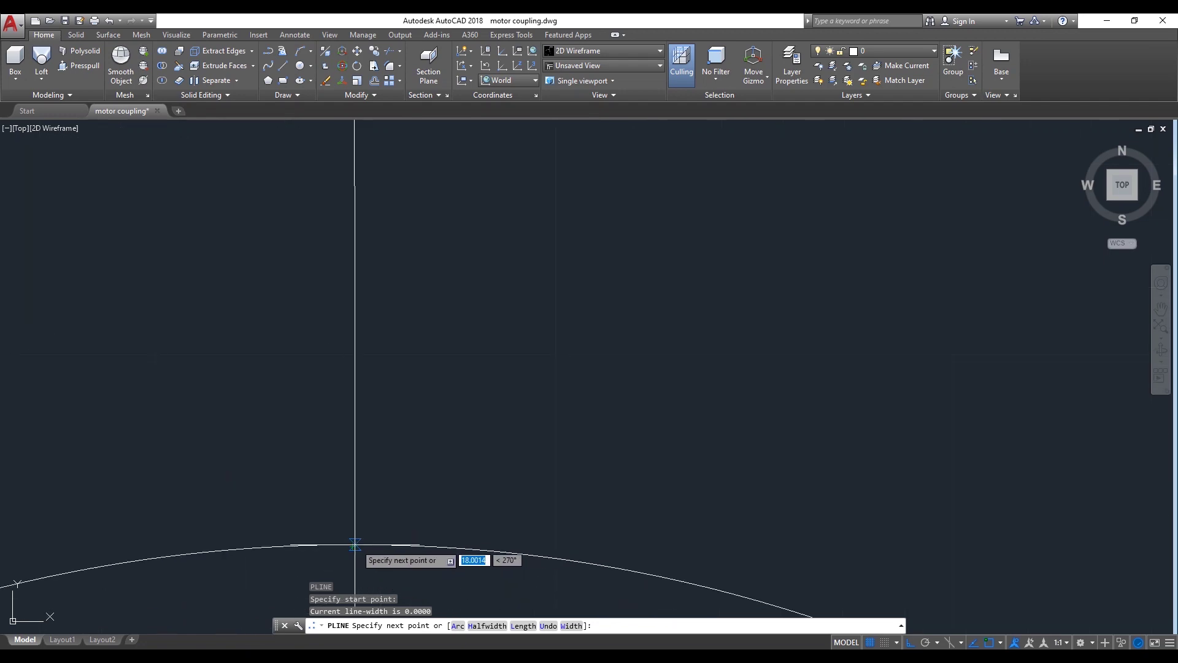
click(354, 545)
key(Return)
Draw a bolt-hole circle of diameter 6 centred on the midpoint of the vertical polyline
scroll(496, 455, down, 4)
scroll(541, 428, down, 2)
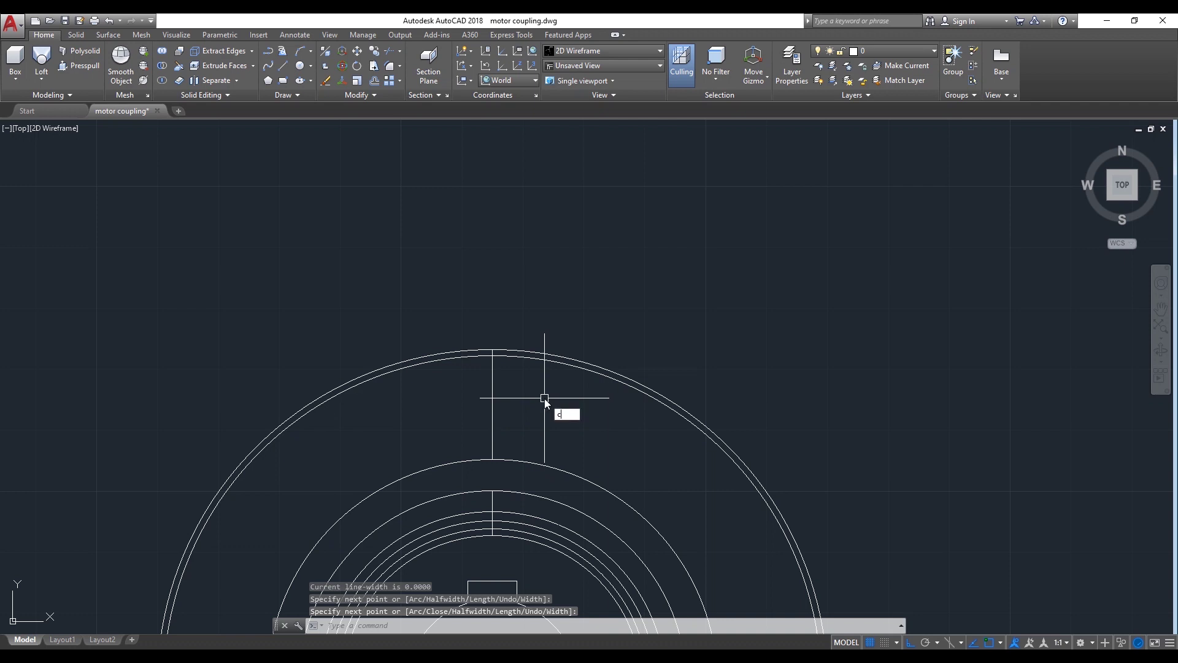
text(c)
key(Return)
click(492, 404)
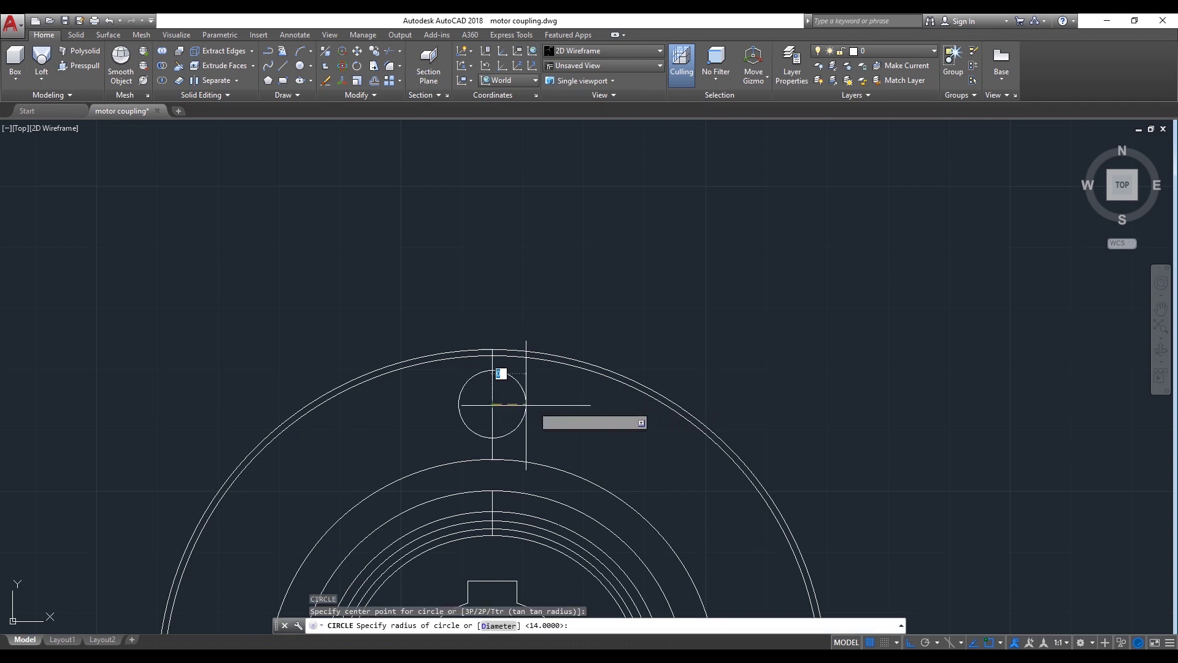
text(d)
key(Return)
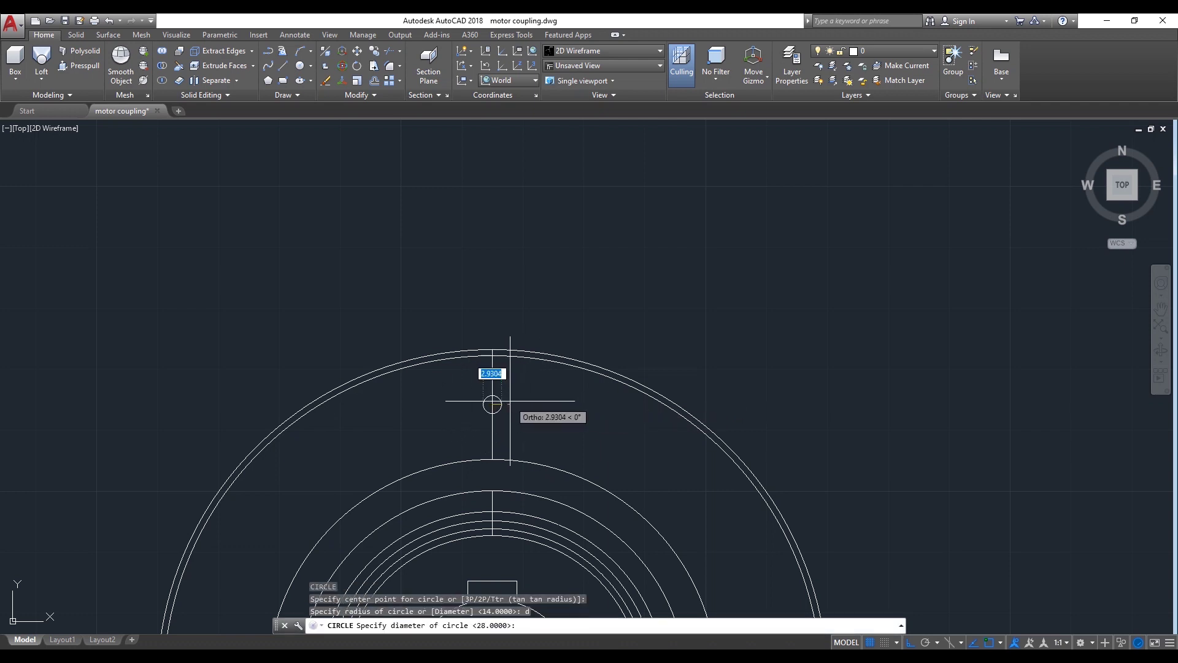
text(6)
key(Return)
scroll(576, 383, down, 2)
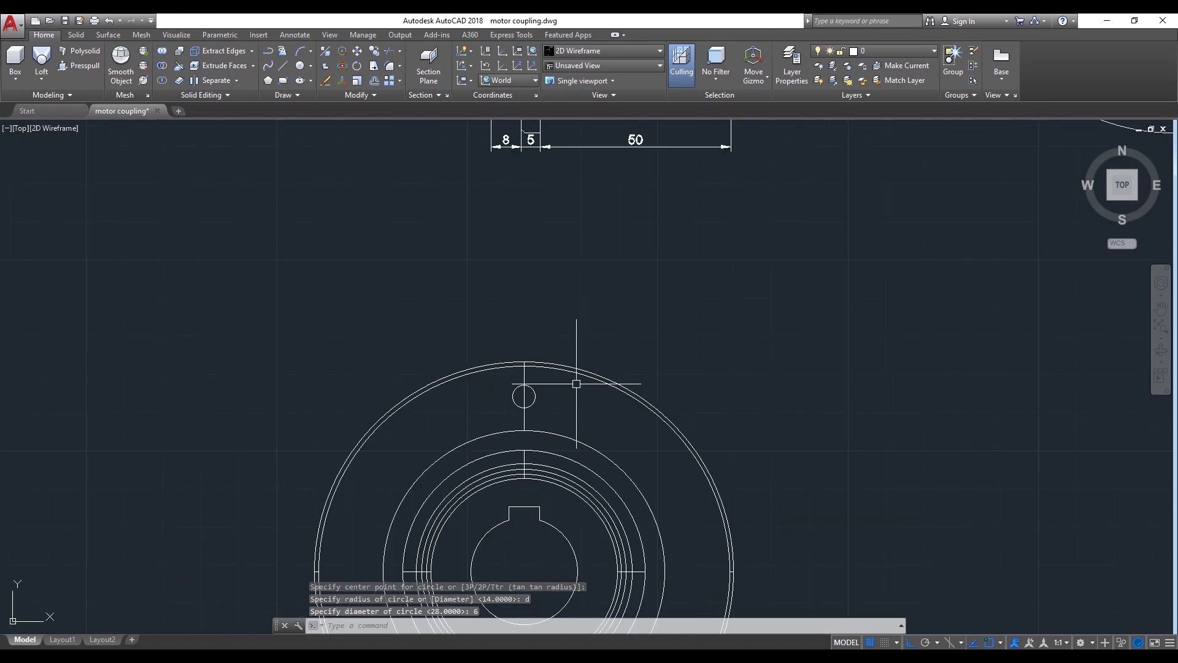
middle_drag(571, 369, 567, 334)
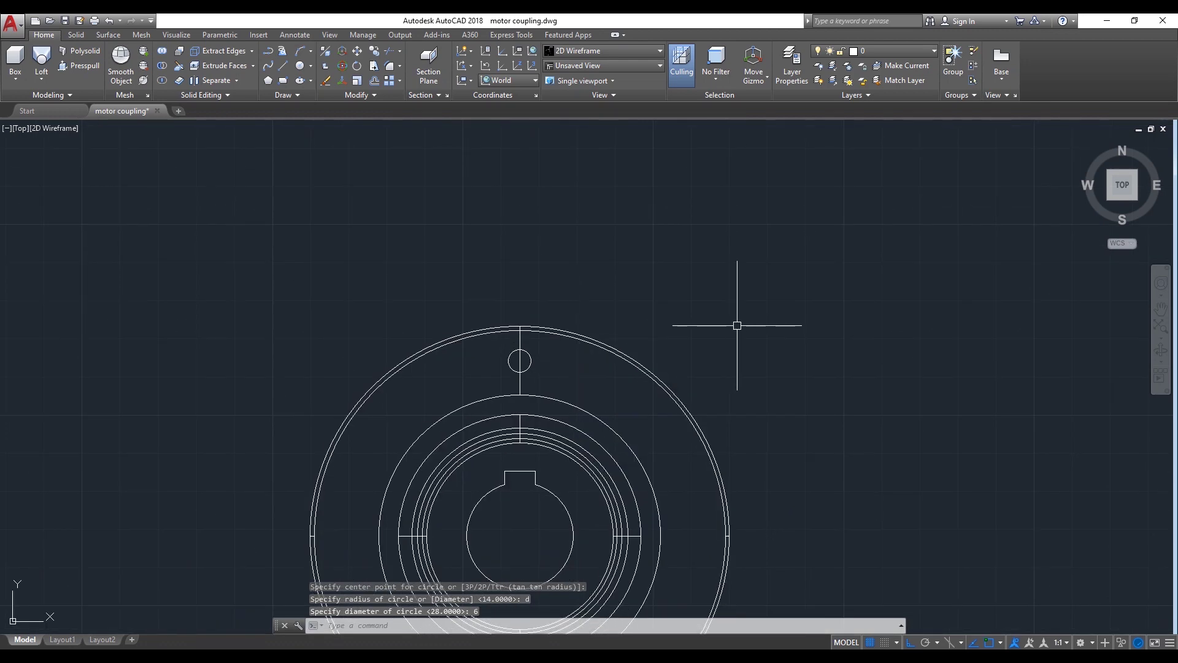
Extrude the diameter 6 bolt-hole circle on the flange upward by 8, working in the SE Isometric view
key(ctrl+z)
key(ctrl+z)
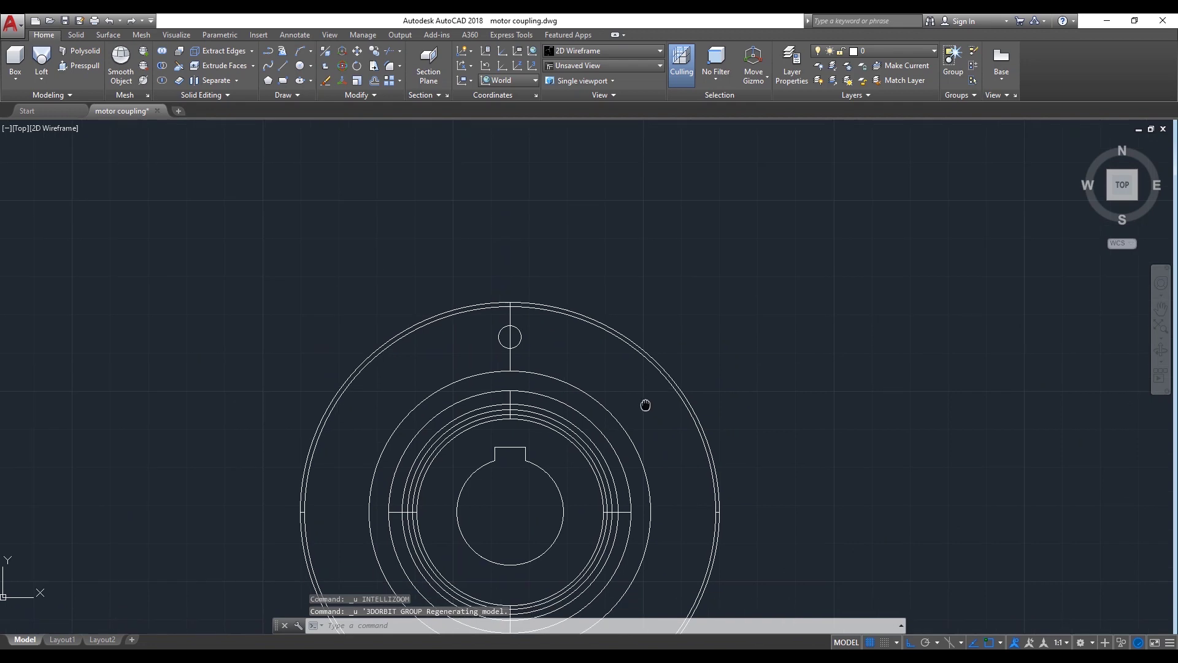
click(1135, 199)
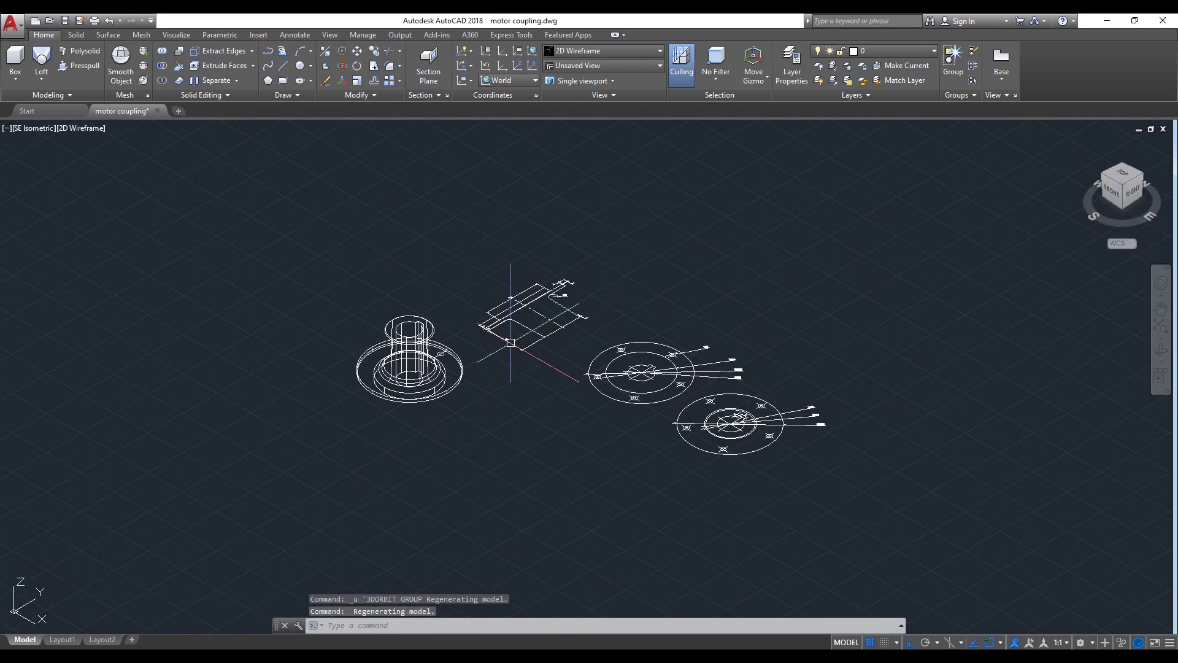
text(EXT)
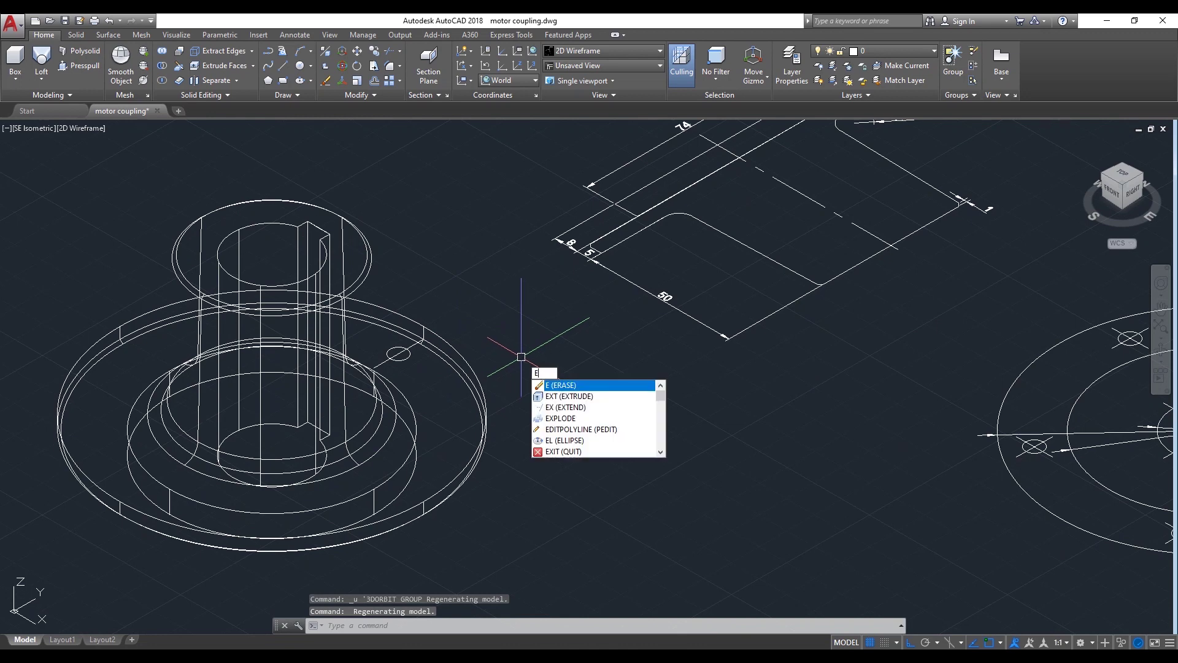
key(Return)
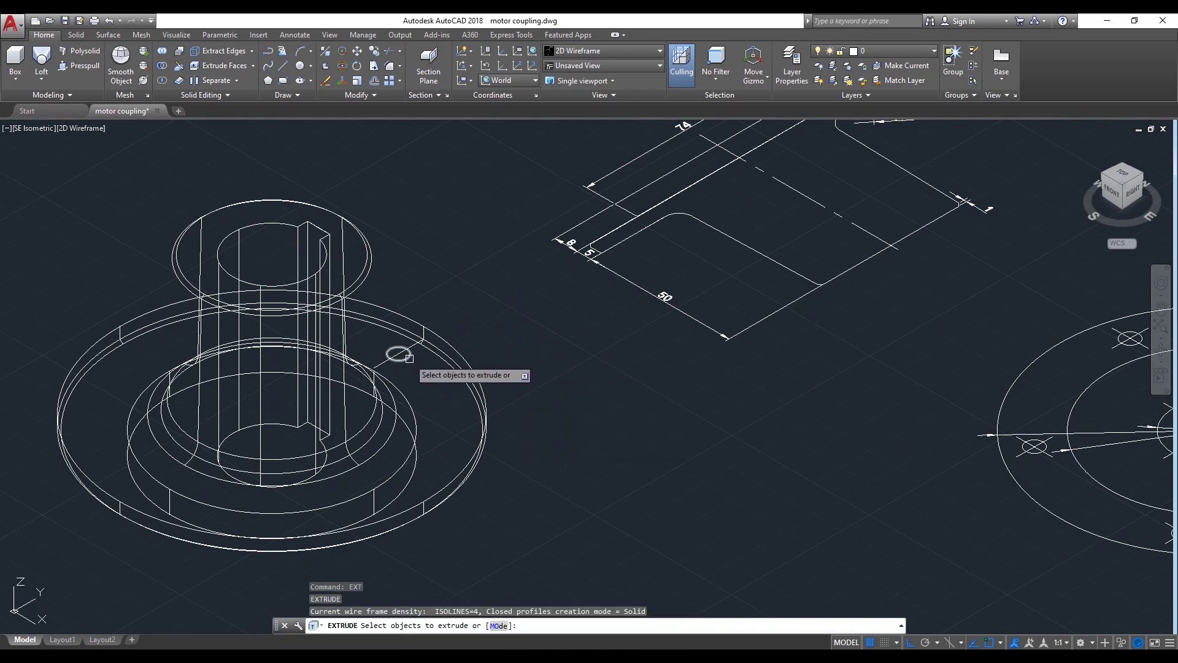
click(408, 356)
key(Return)
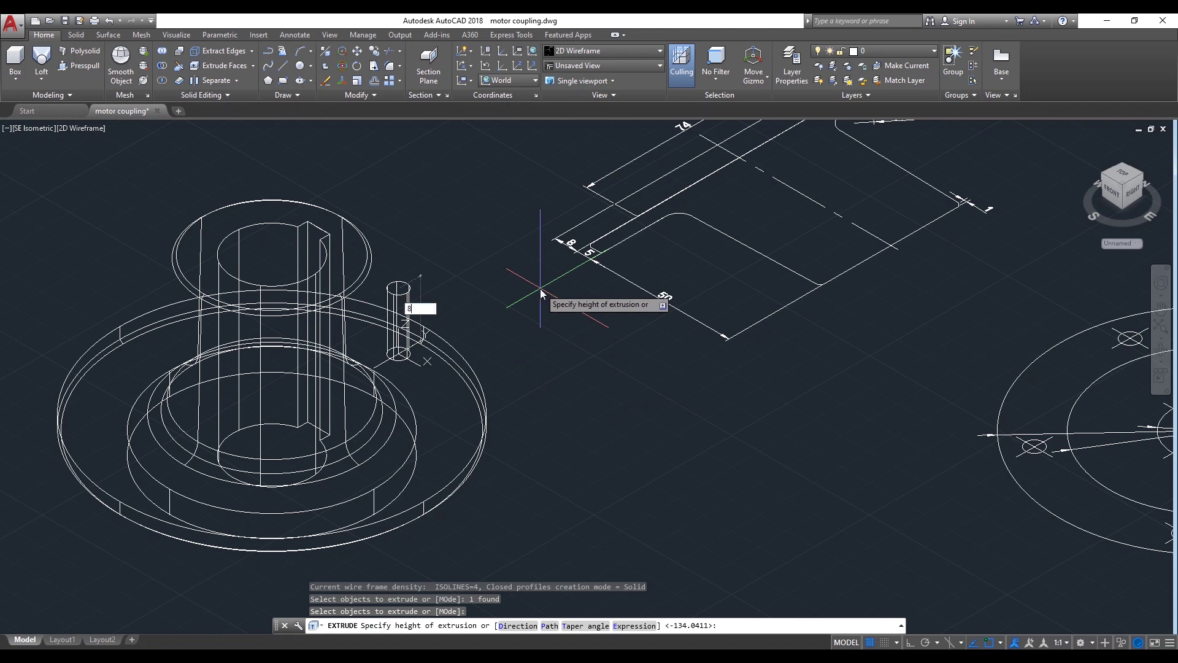
key(Return)
Move the small bolt-hole cylinder 2 units down along Z so it passes through the flange
key(Return)
click(399, 337)
key(Return)
click(551, 342)
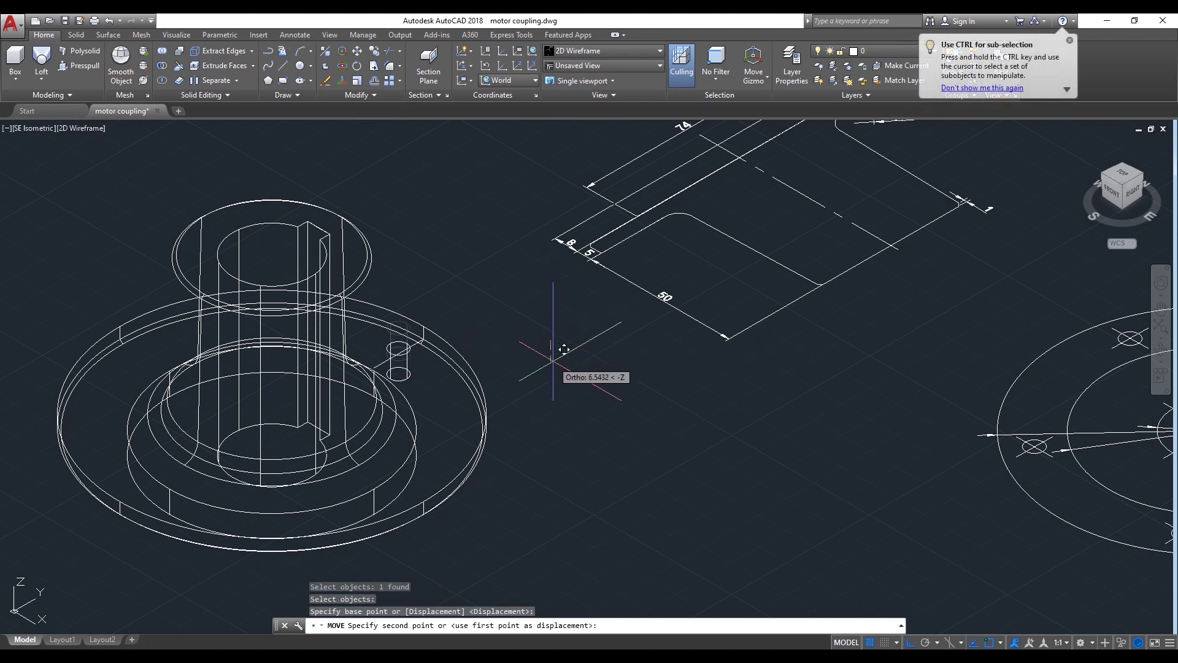
text(2)
key(Return)
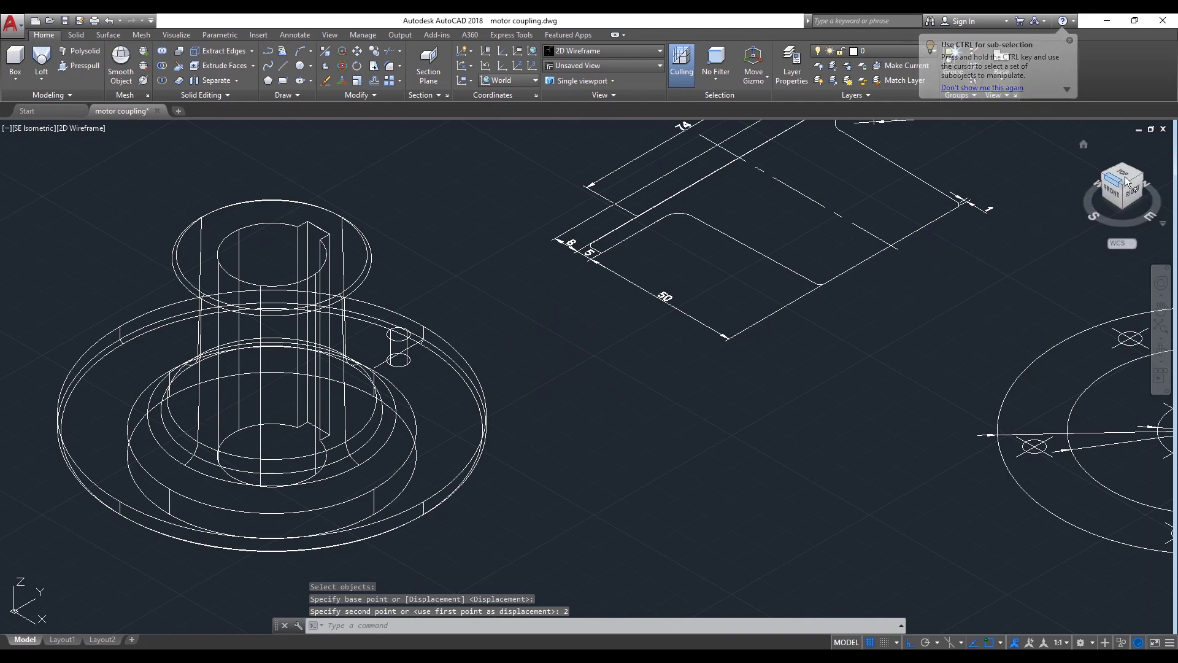
In the Top view, make a 3D polar array of the bolt-hole cylinder with 5 rotated items over 360° around the flange's centre
click(1130, 172)
click(1099, 180)
scroll(513, 469, up, 3)
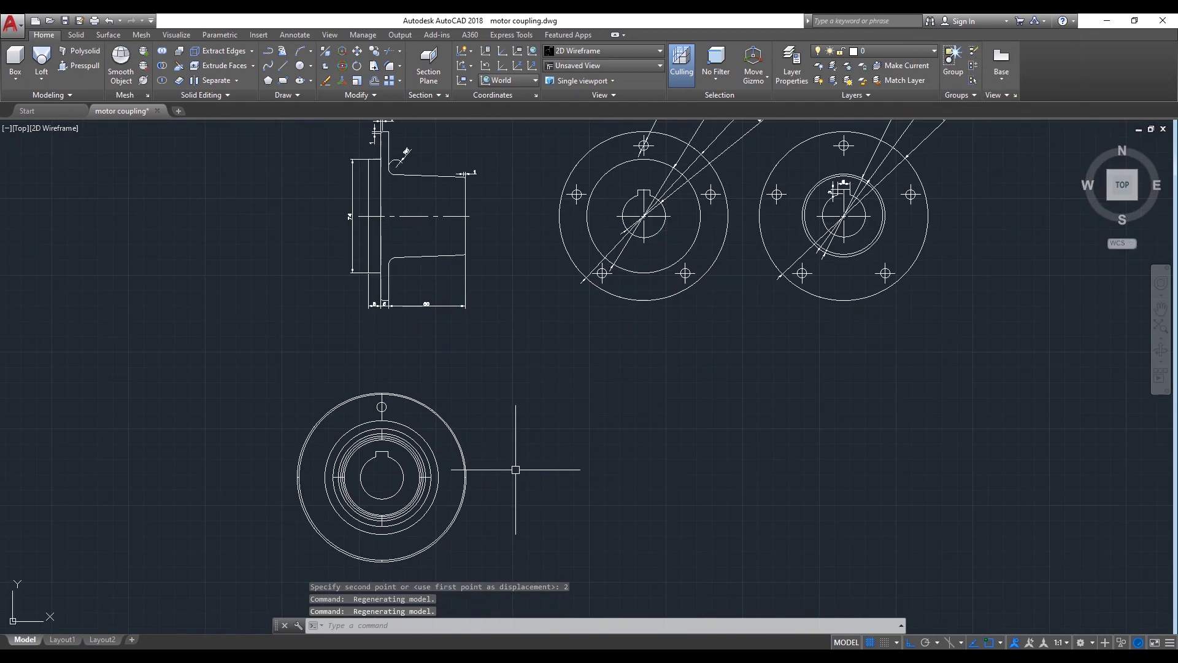
text(3)
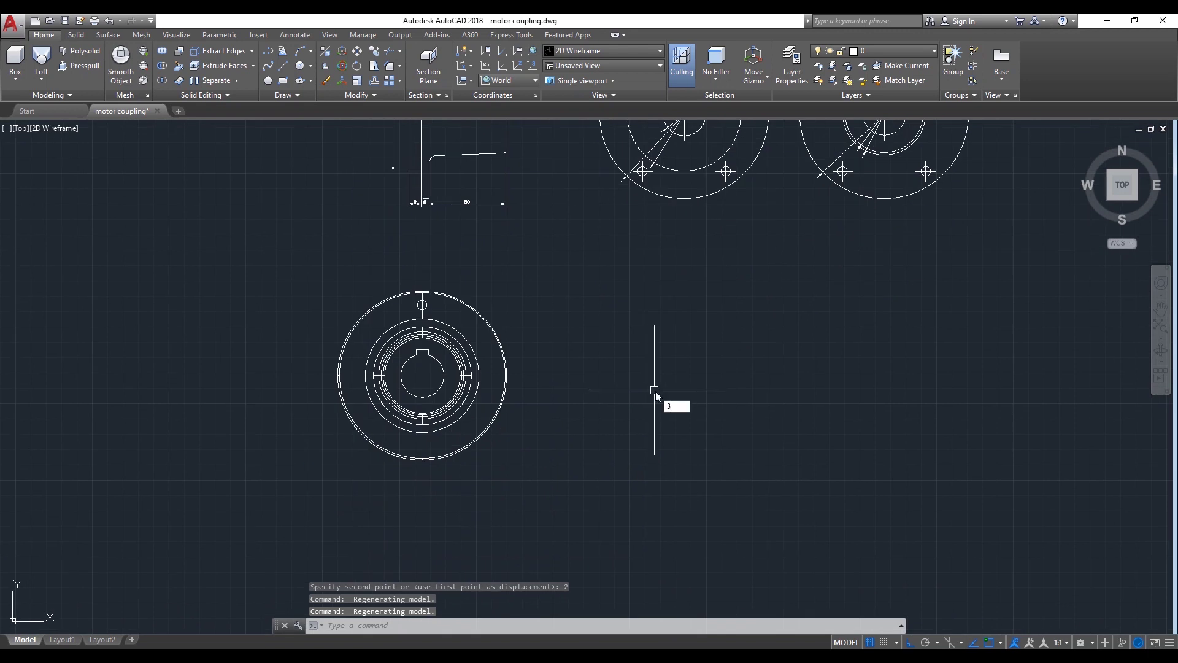
text(da)
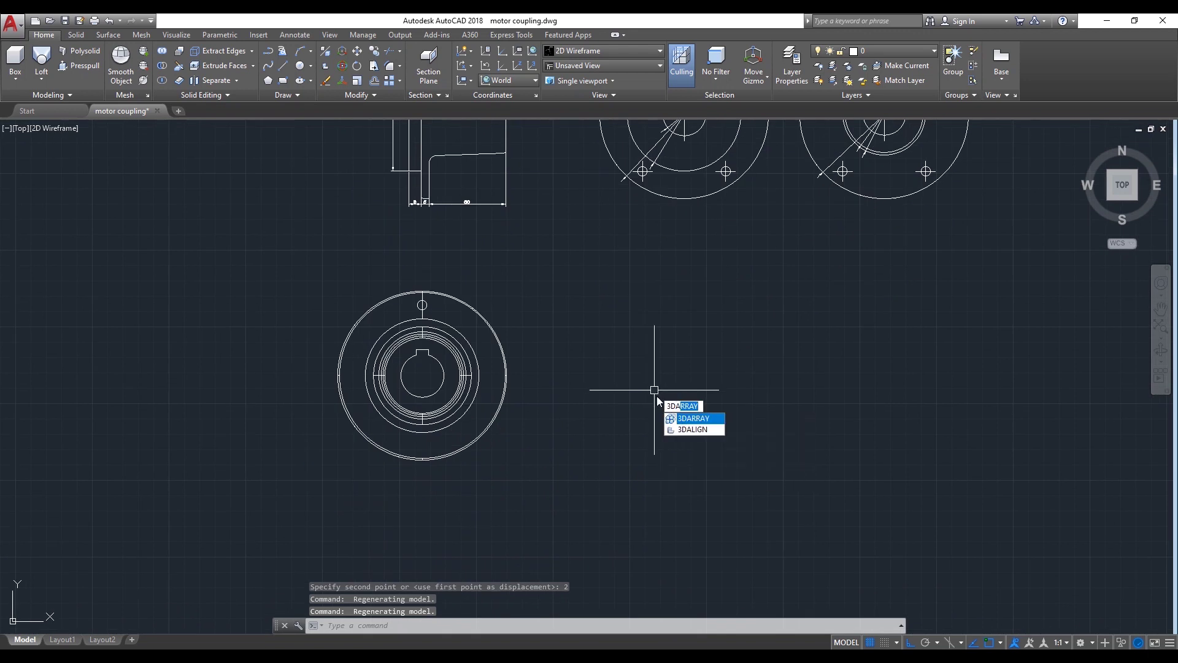
text(r)
click(687, 420)
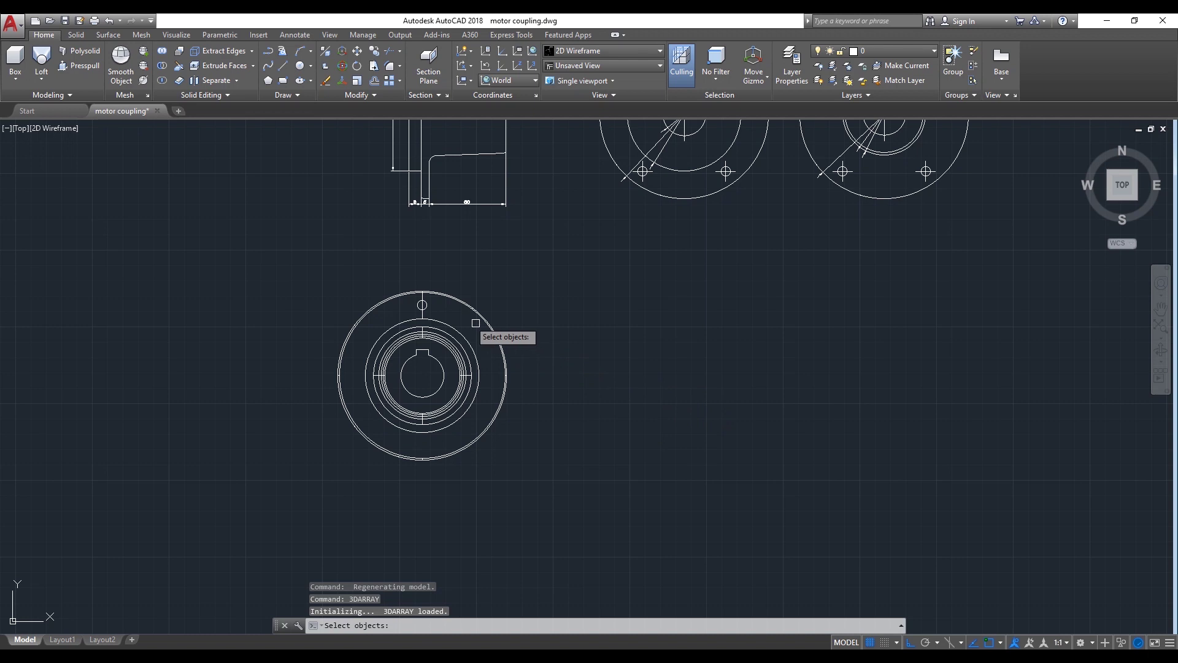
click(422, 305)
key(Return)
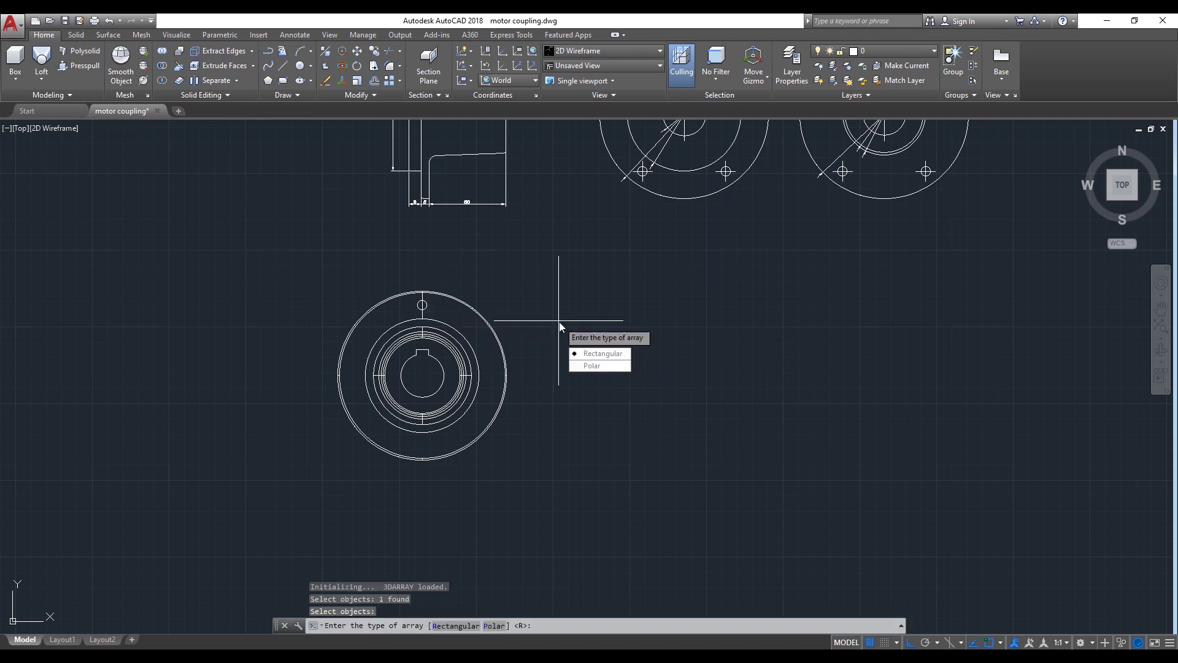
click(592, 366)
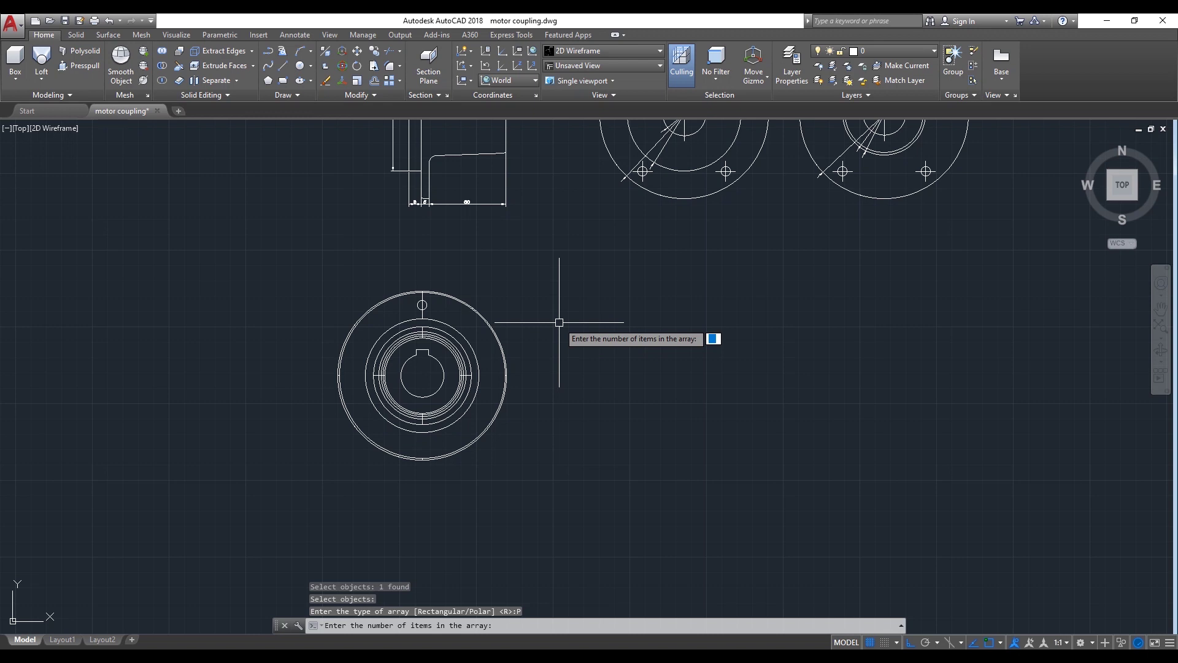
key(Return)
key(Return)
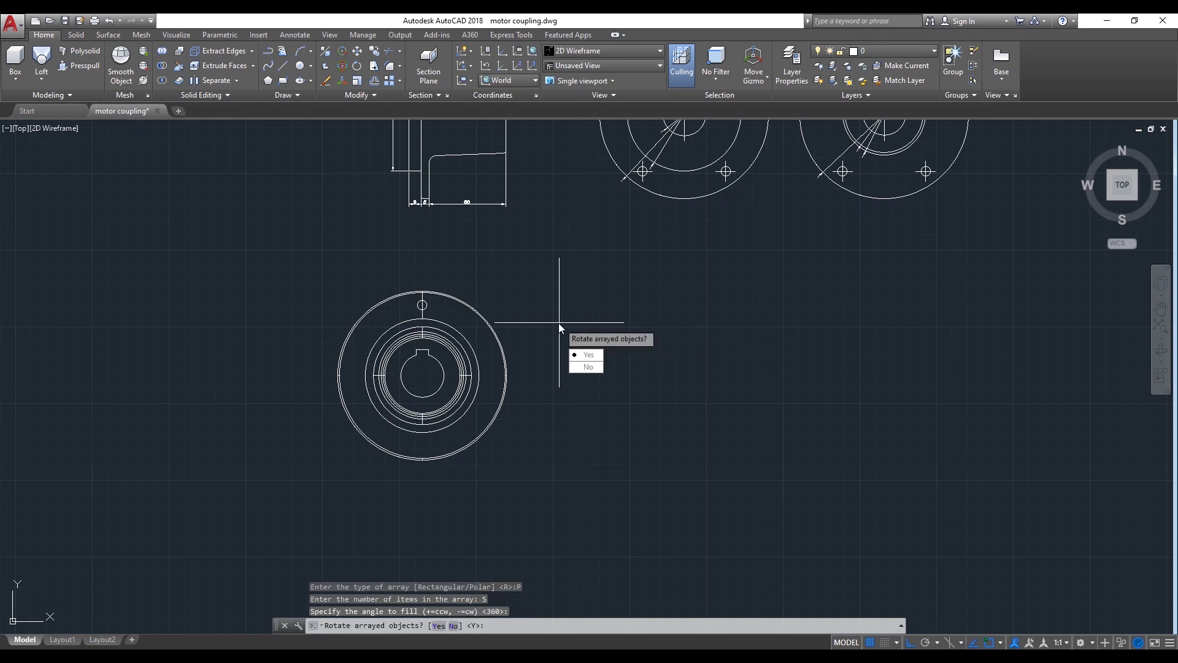
key(Return)
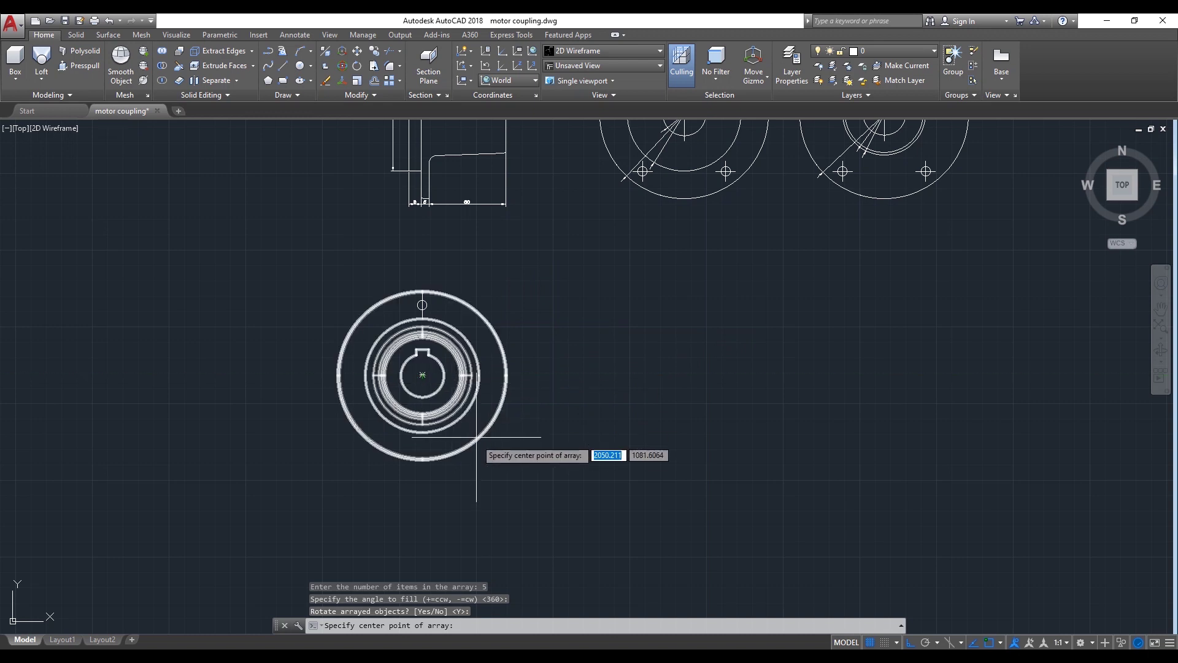
click(423, 375)
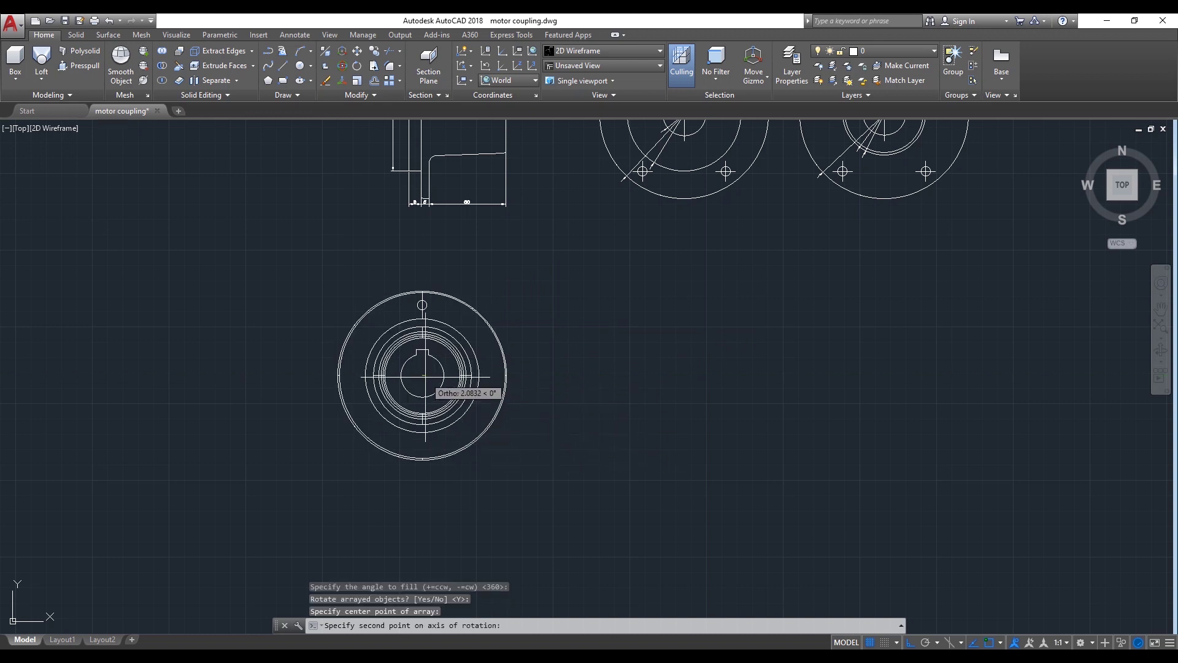
click(425, 375)
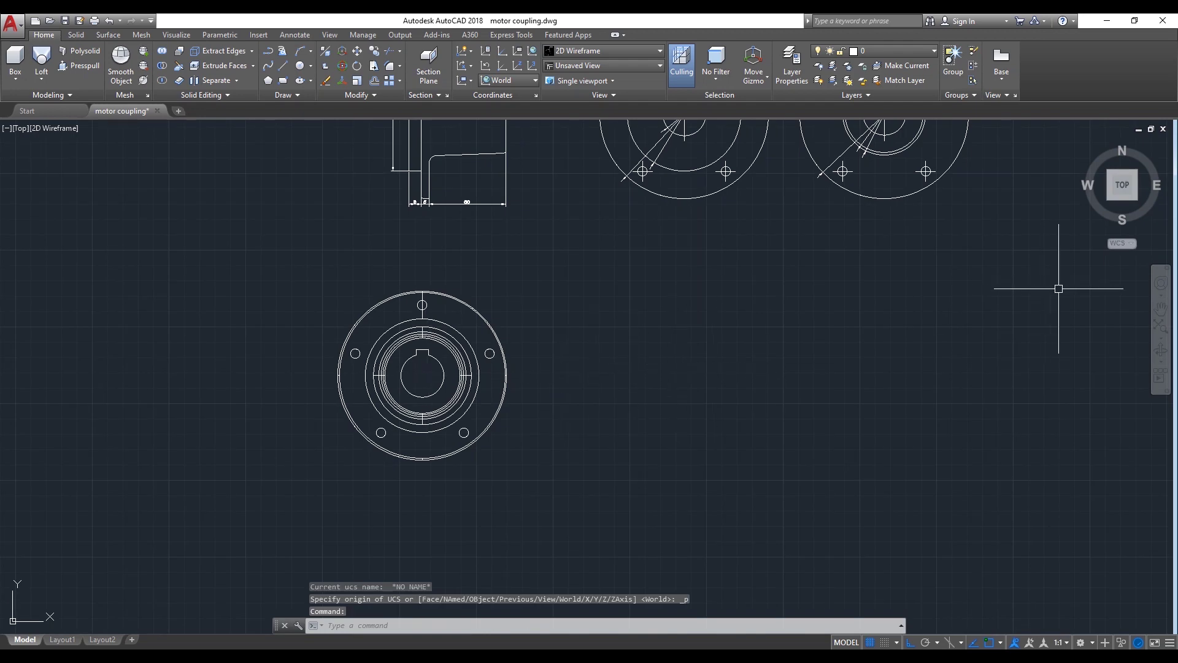
Show the coupling in the SW Isometric view with the Shaded visual style
click(1110, 198)
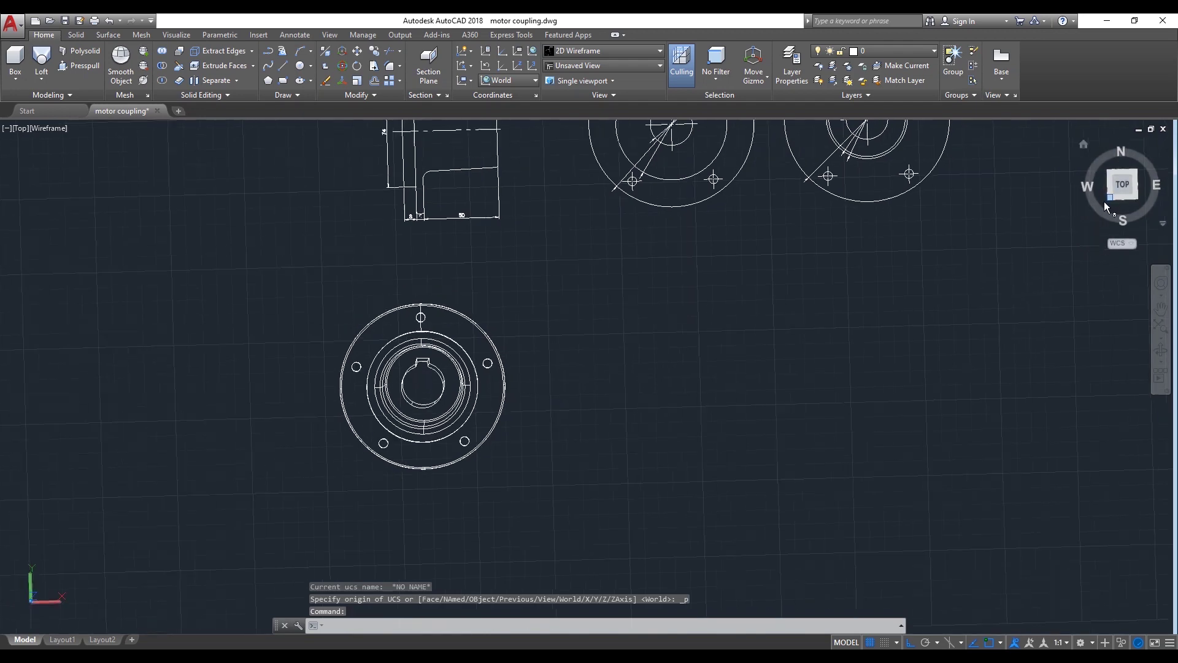
scroll(613, 519, up, 5)
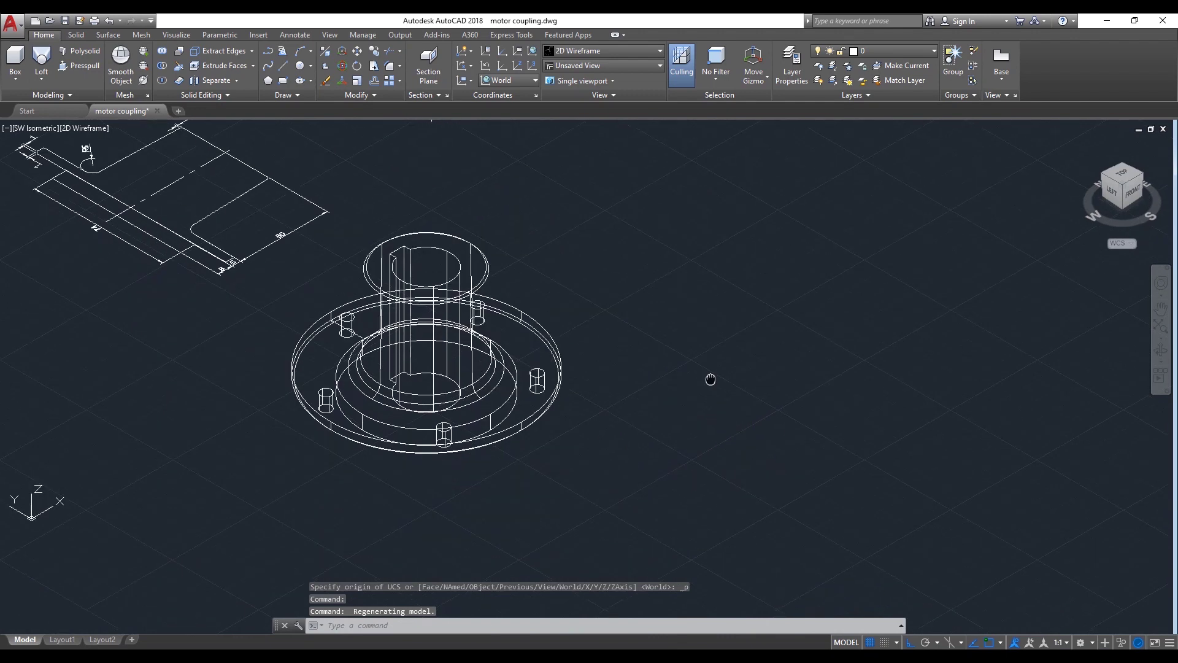
click(100, 131)
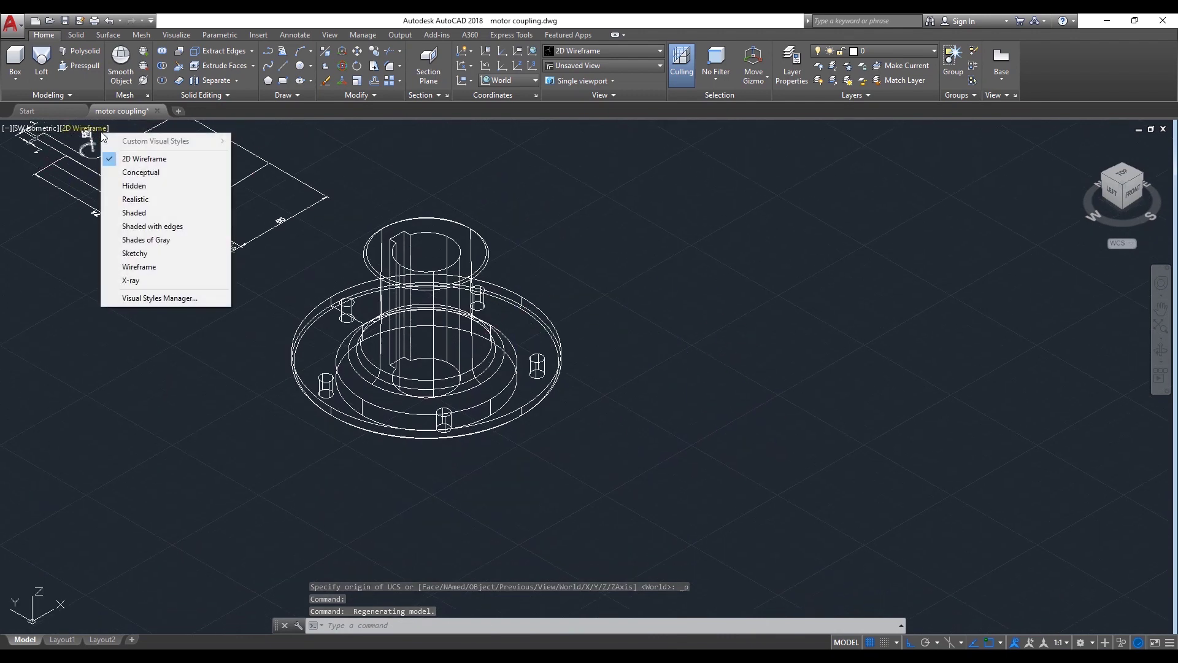
click(141, 213)
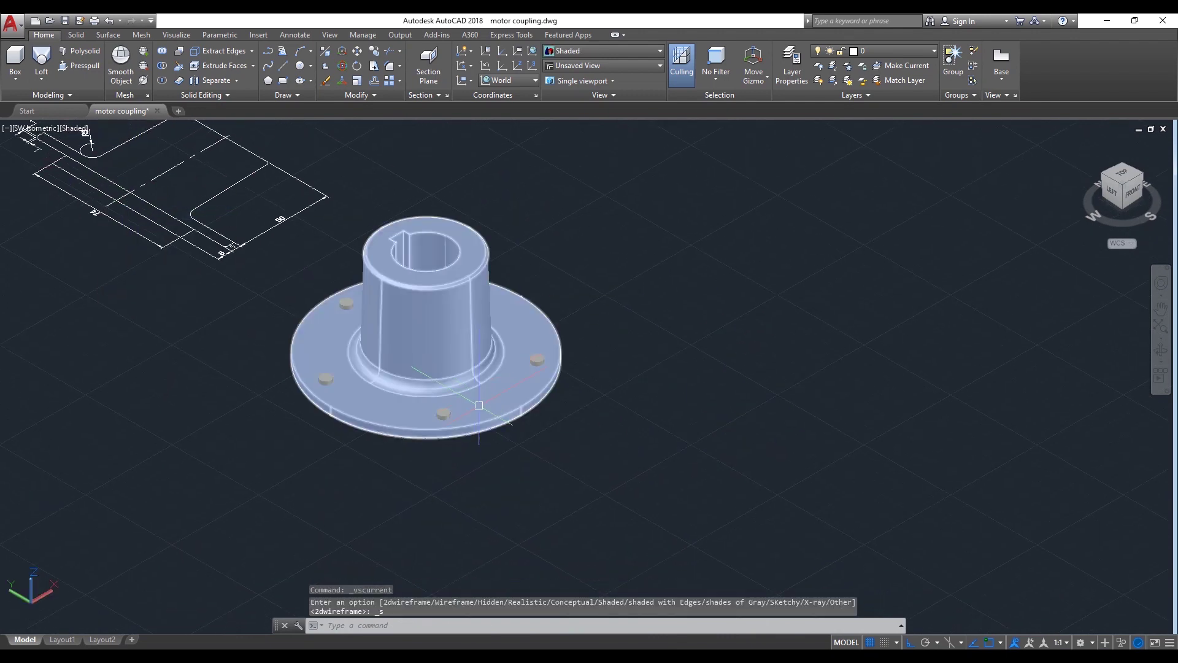
Subtract all five small cylinders from the coupling body to cut the bolt holes through the flange
scroll(483, 416, up, 2)
text(u)
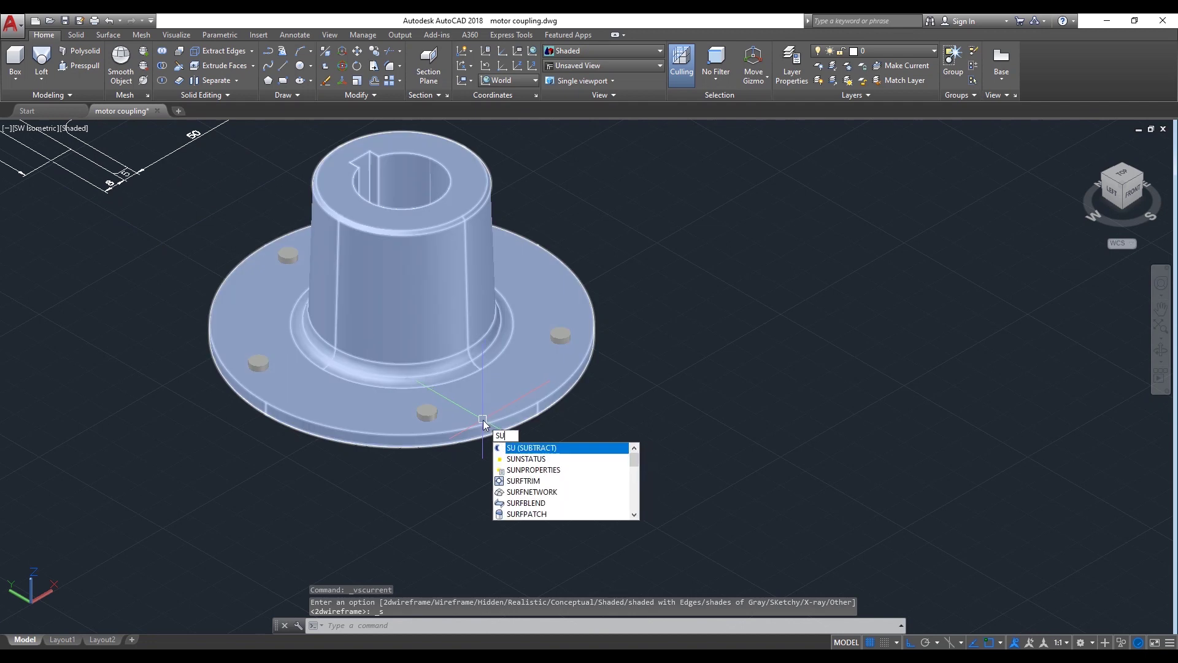
key(Return)
click(485, 421)
key(Return)
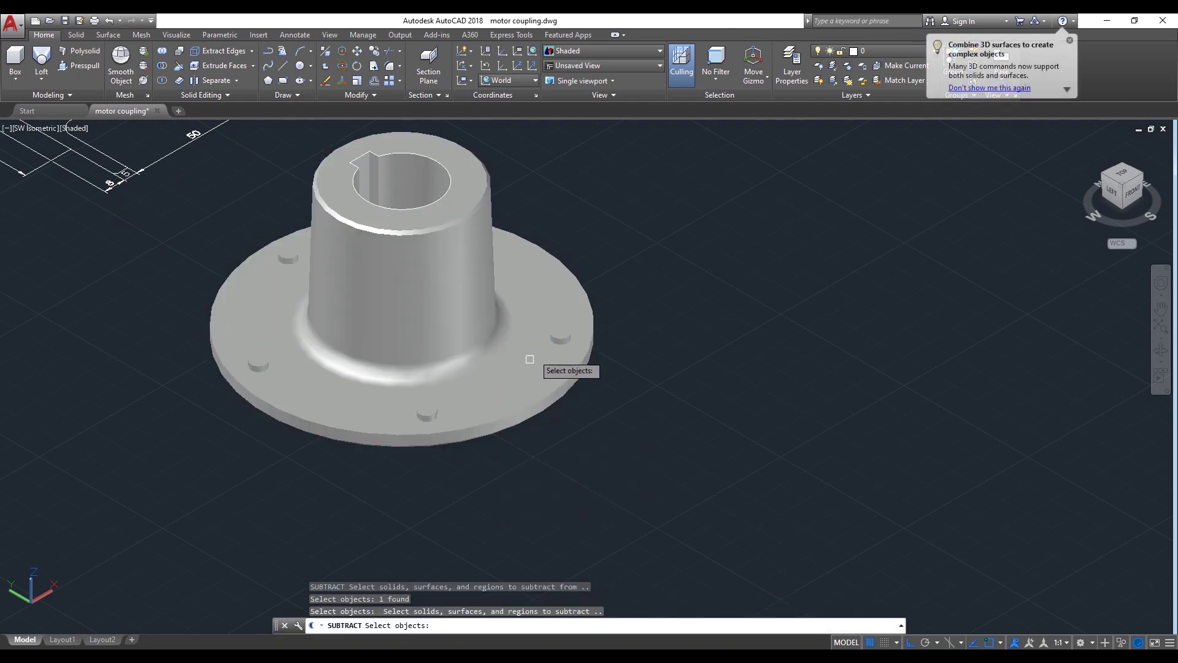
click(559, 335)
click(422, 414)
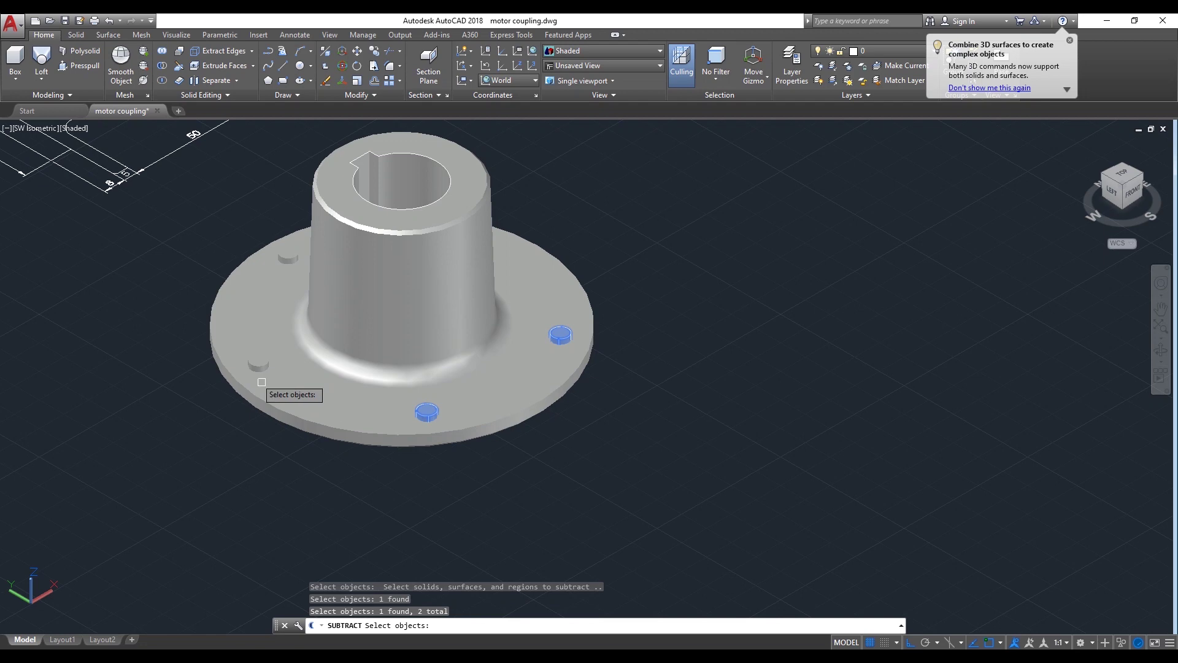
click(259, 362)
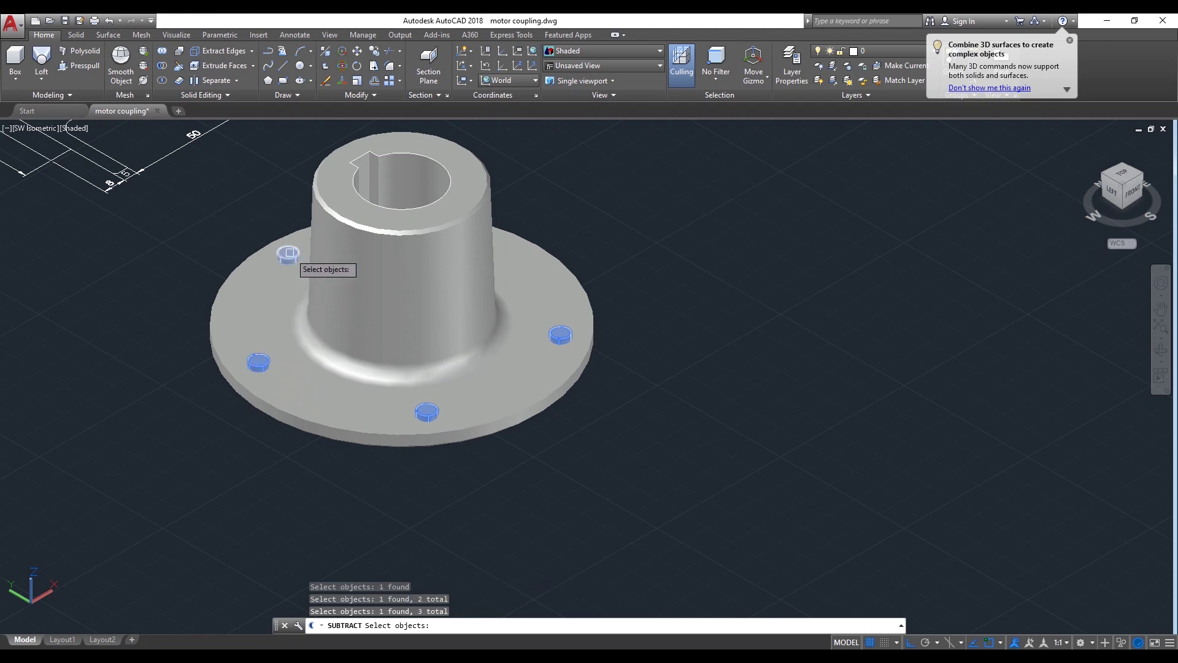
shift+middle_drag(761, 381, 649, 394)
middle_drag(713, 316, 724, 460)
scroll(621, 266, up, 1)
right_click(714, 251)
click(737, 258)
click(591, 250)
key(Return)
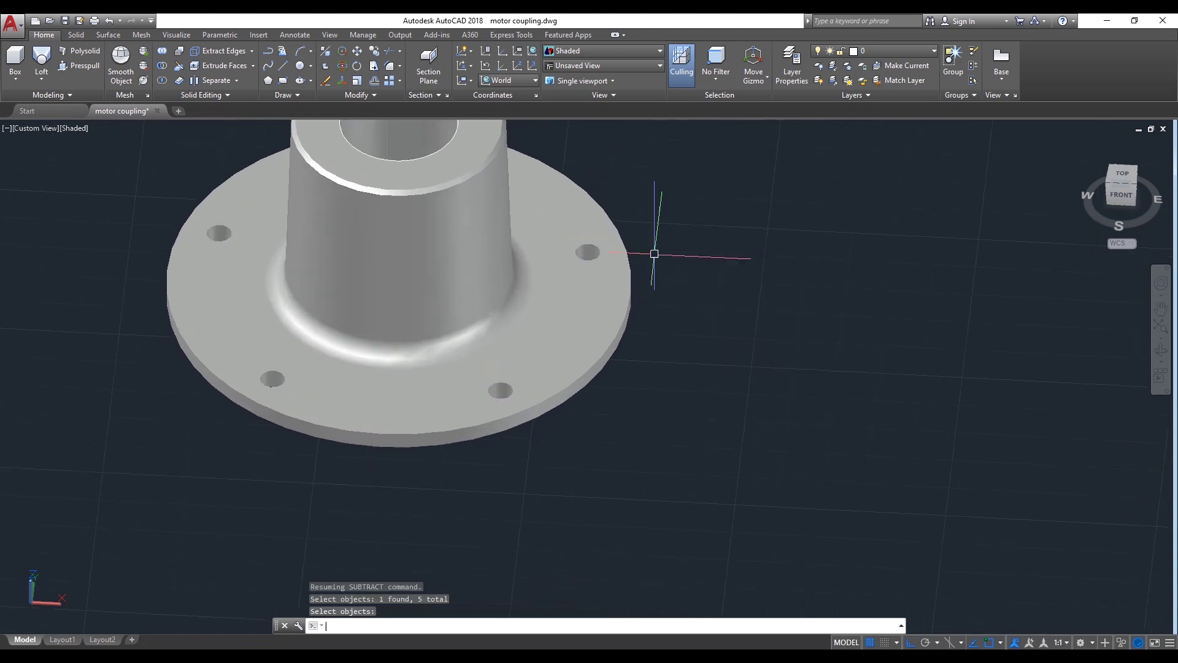
Orbit around the coupling to examine the flange and its bolt holes, and return to the SW Isometric view
click(1162, 355)
drag(542, 370, 560, 350)
right_click(672, 337)
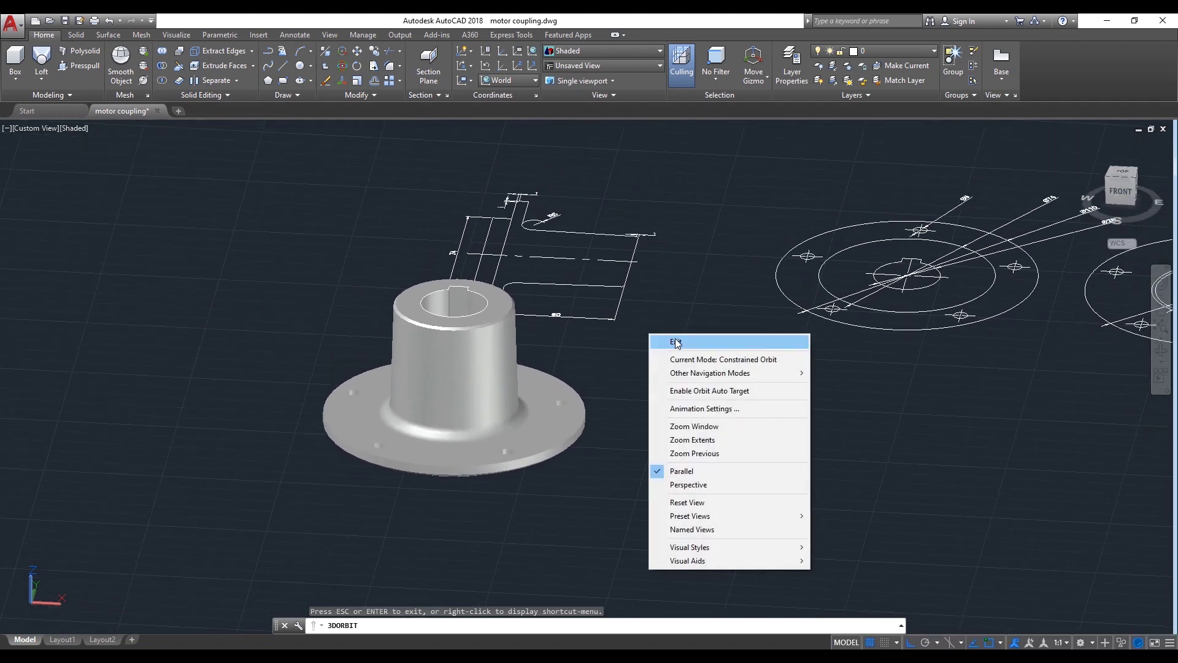
click(680, 341)
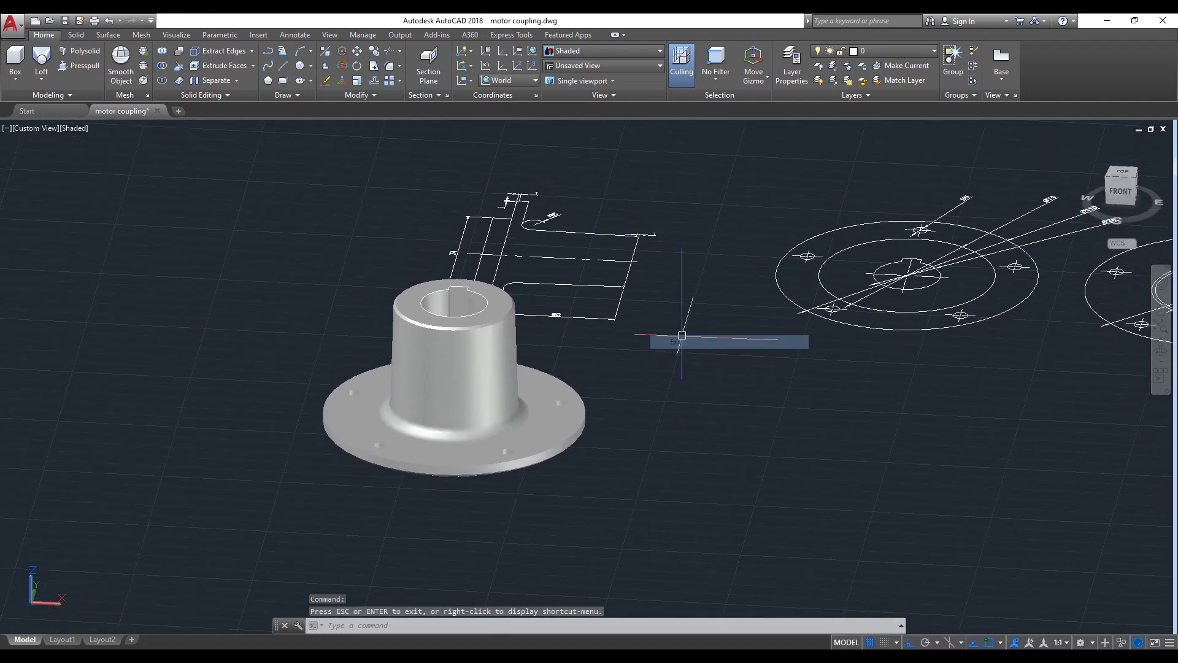
click(1109, 180)
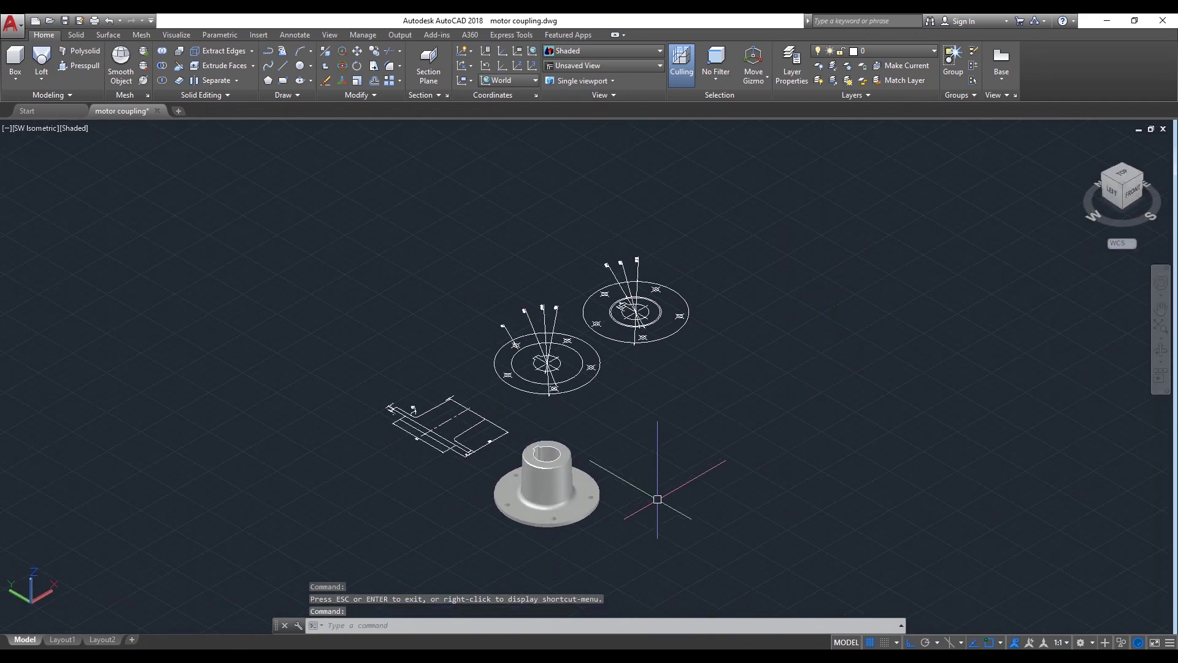
Rotate the coupling 90° in 3D about an axis through the flange parallel to the Y axis
scroll(657, 499, up, 2)
text(ro)
click(721, 561)
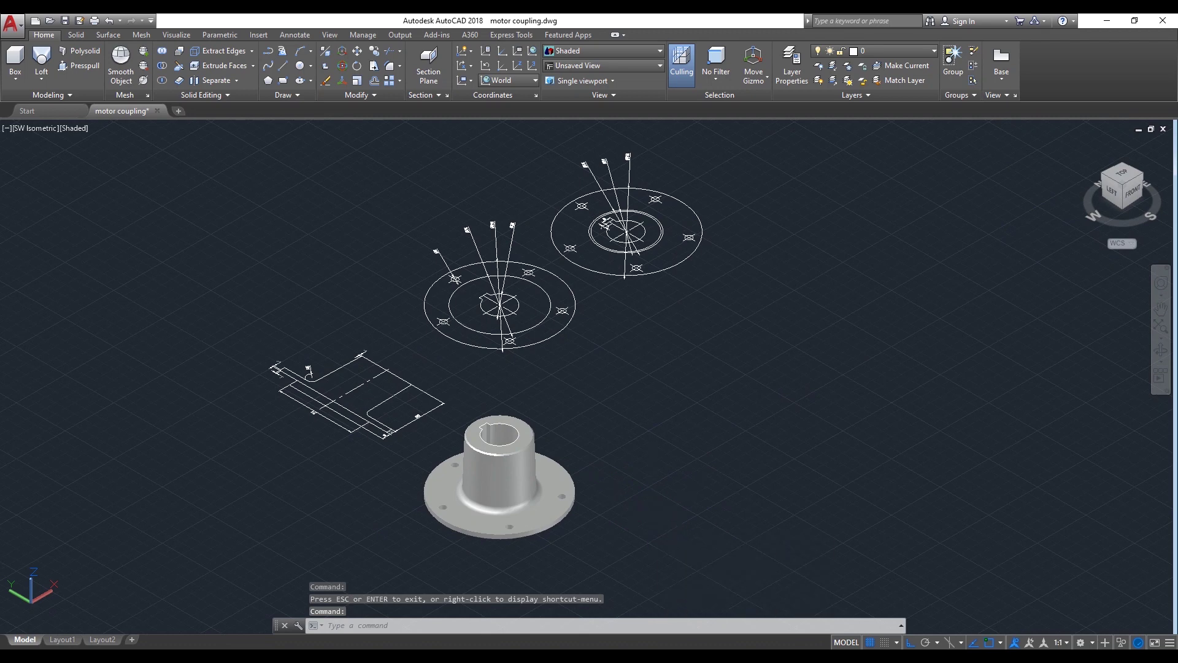
click(532, 479)
key(Return)
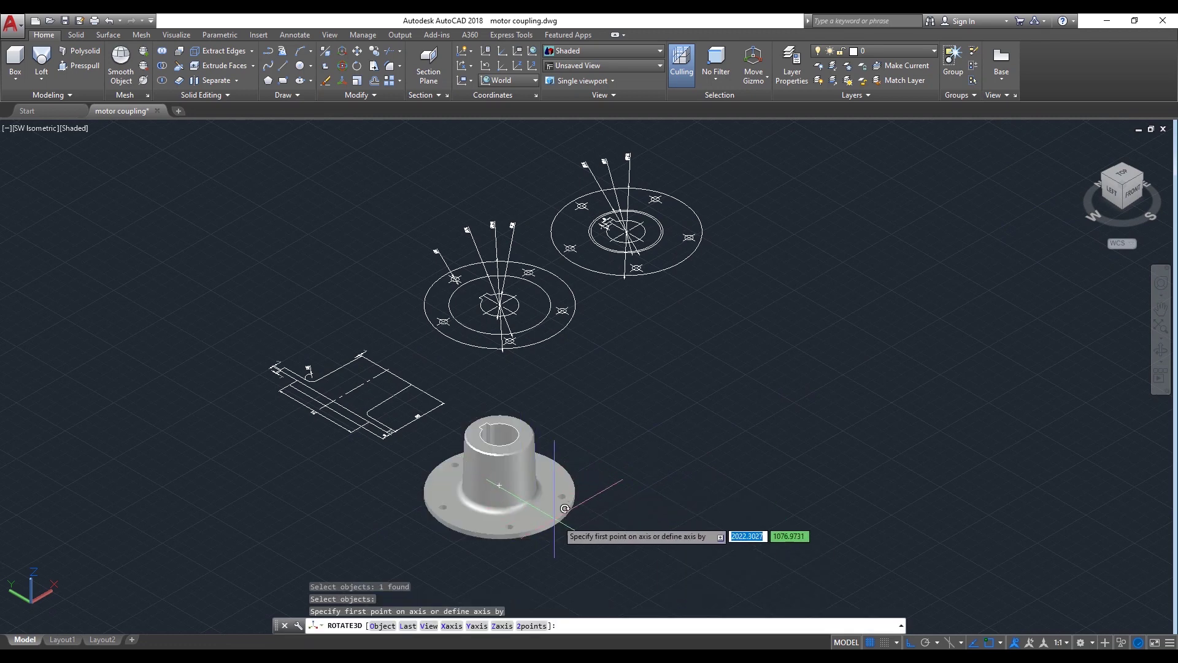
click(510, 495)
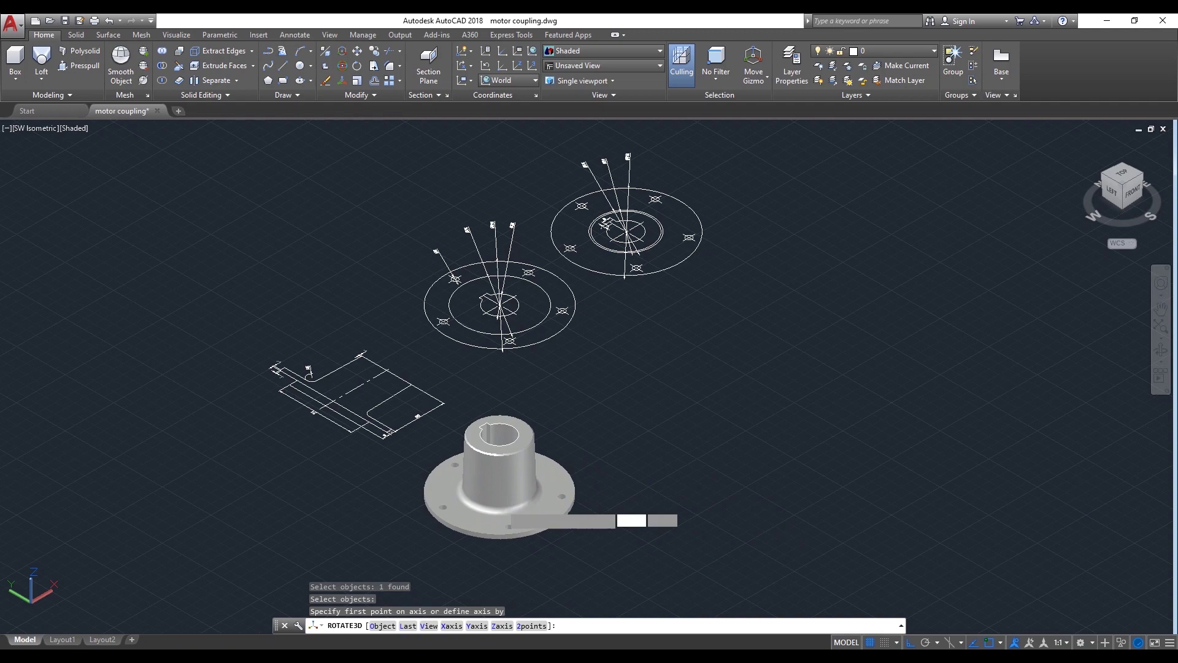
click(226, 349)
text(90)
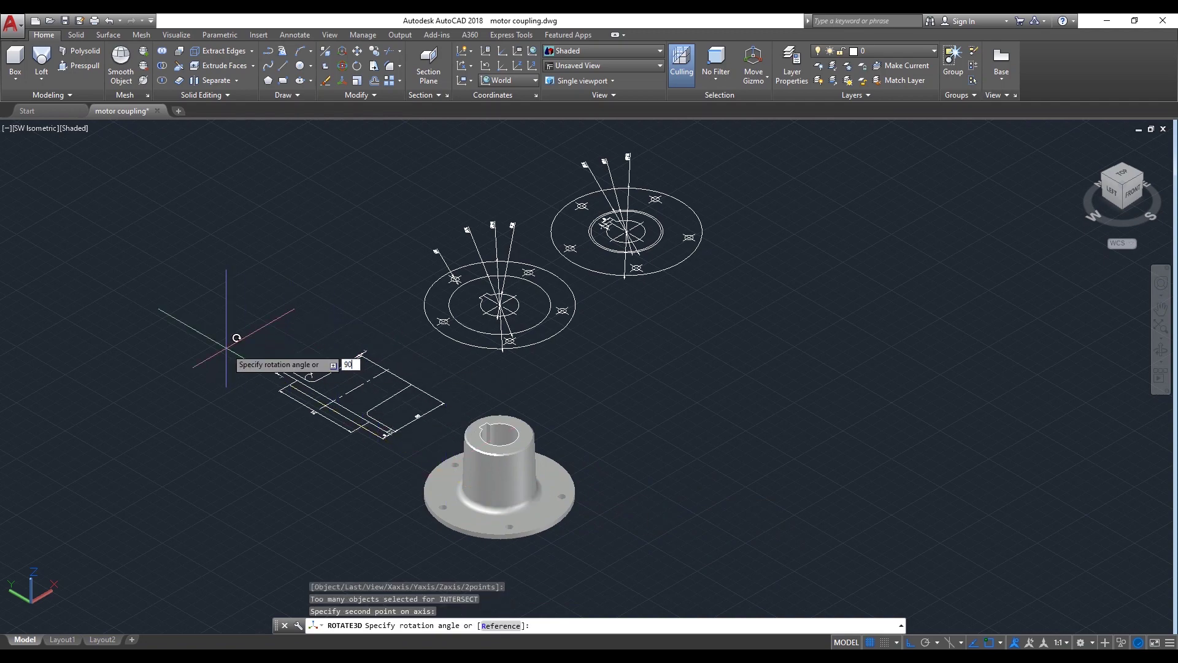
key(Return)
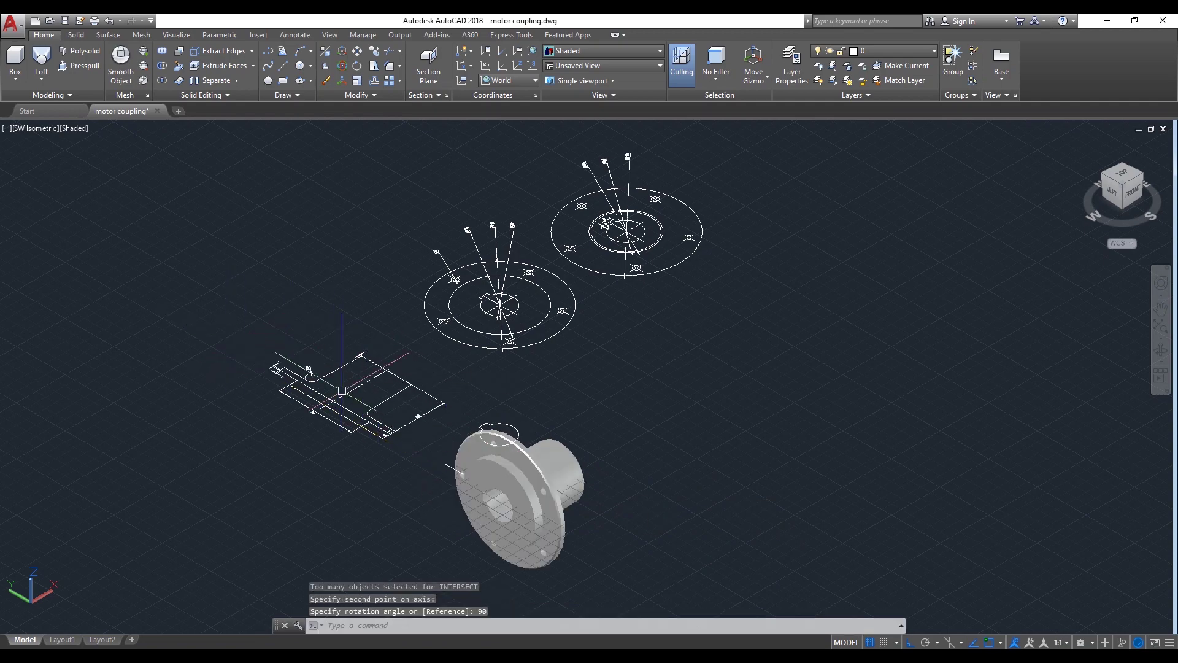
scroll(525, 495, up, 3)
middle_drag(666, 446, 653, 334)
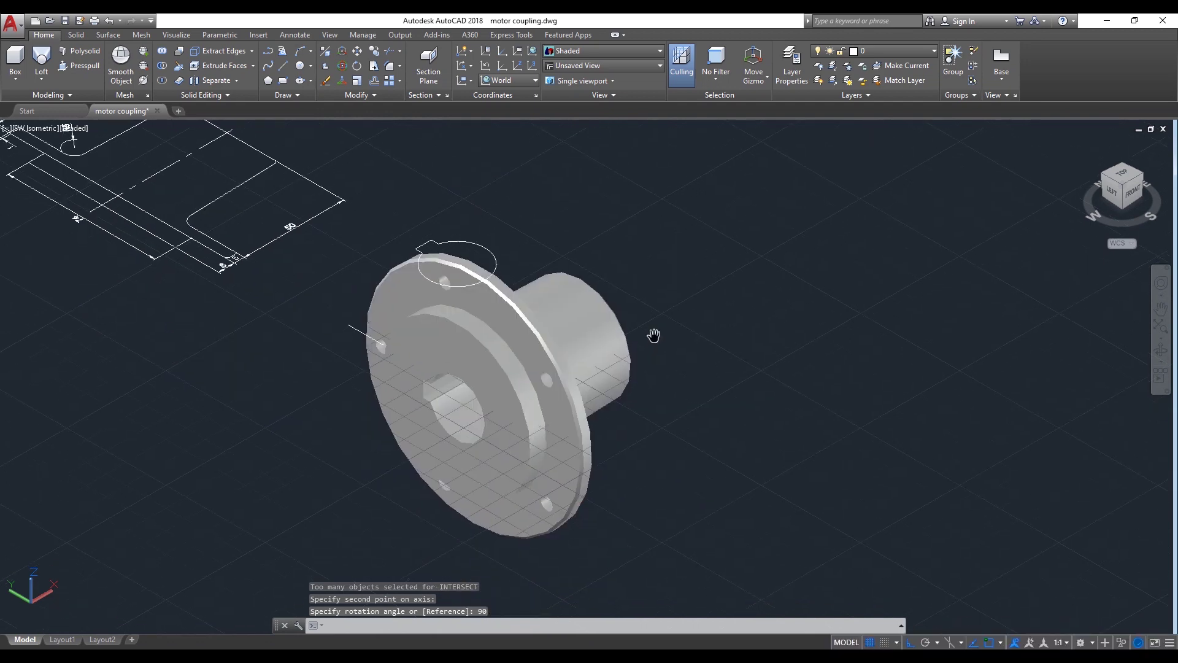
Erase the leftover keyed bore outline above the flange and the rotation axis line beside it
text(e)
key(Return)
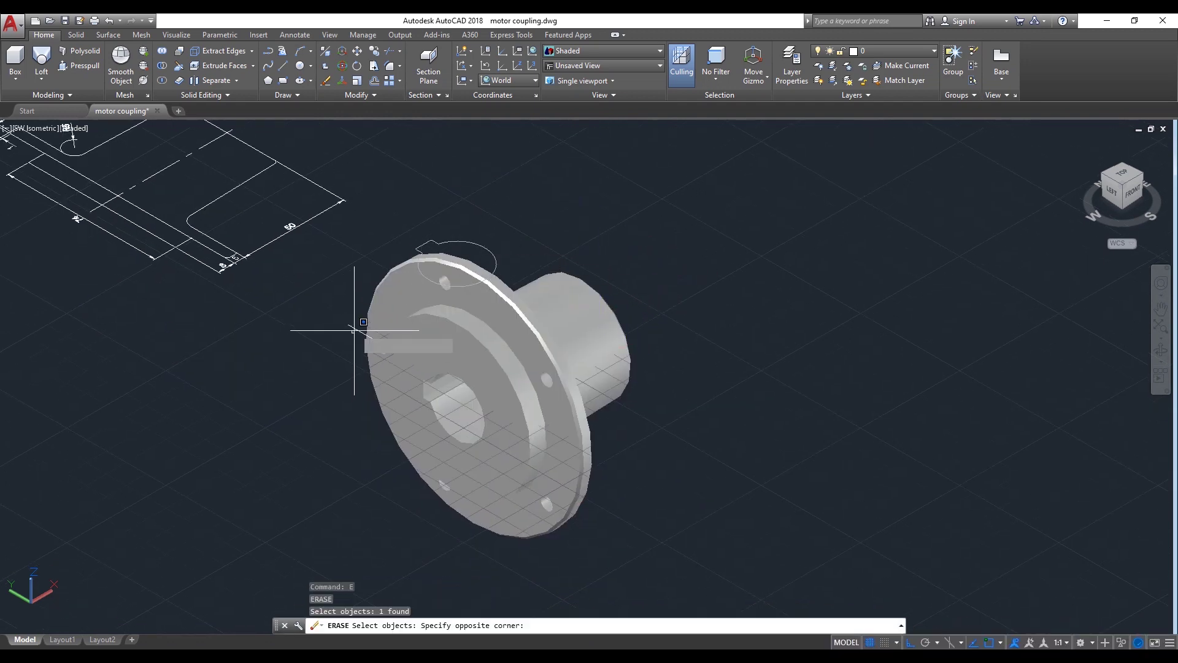
click(354, 325)
click(352, 327)
key(Return)
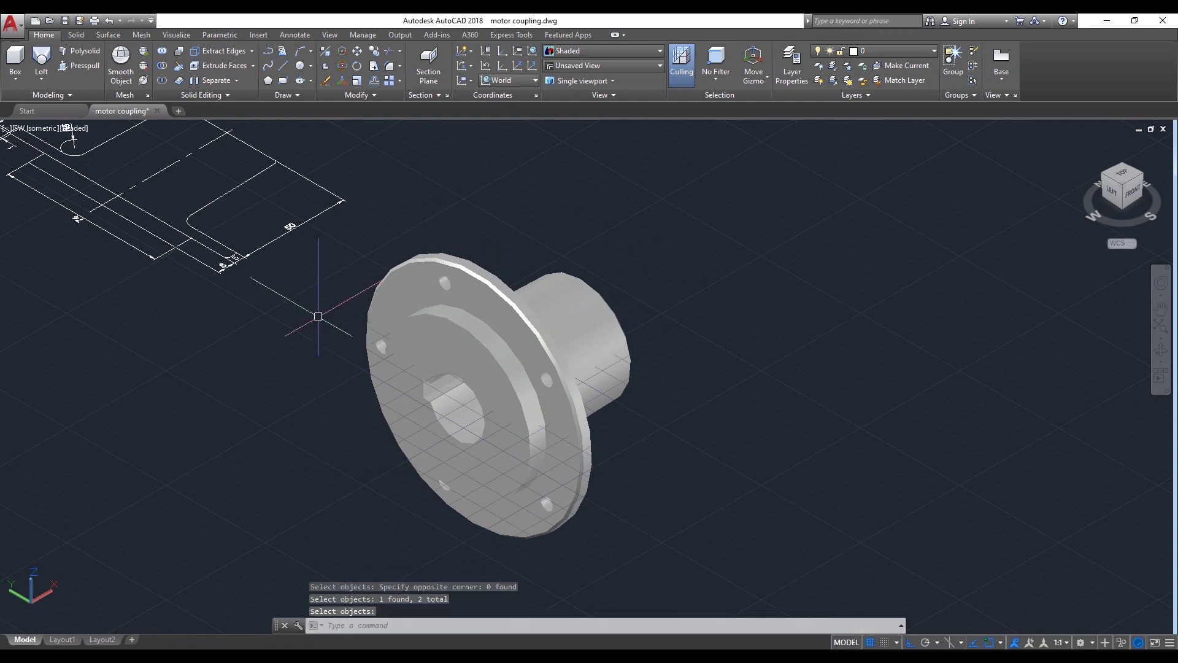
Turn off the drawing grid around the coupling
scroll(314, 303, down, 2)
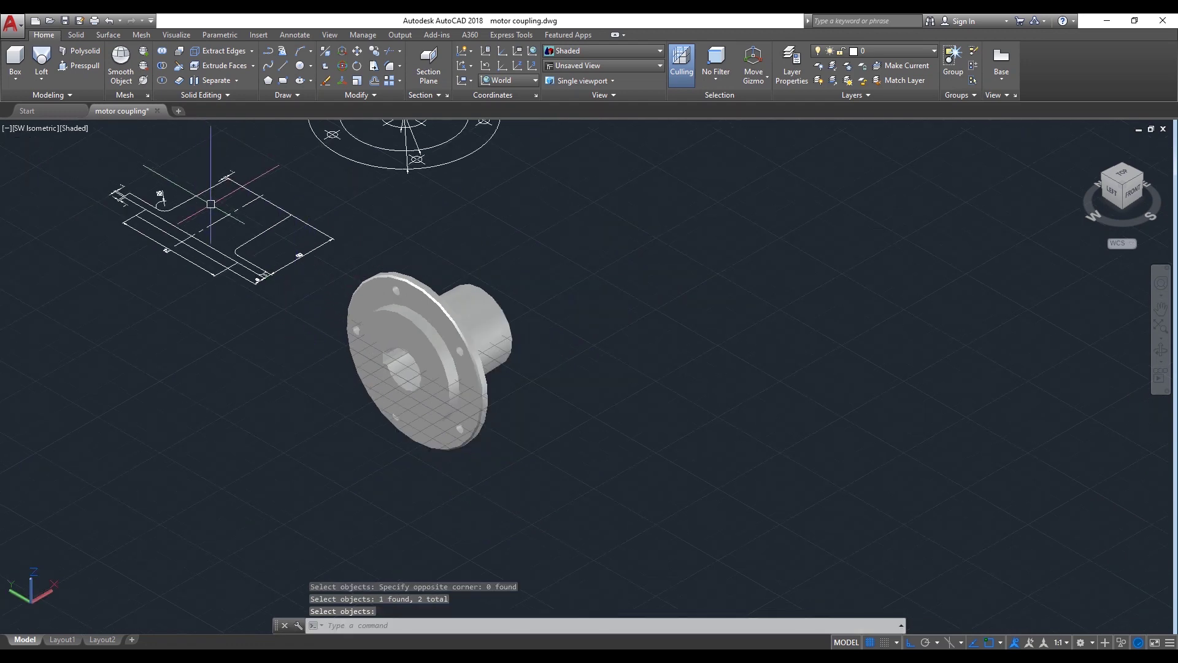
key(F7)
scroll(325, 286, up, 2)
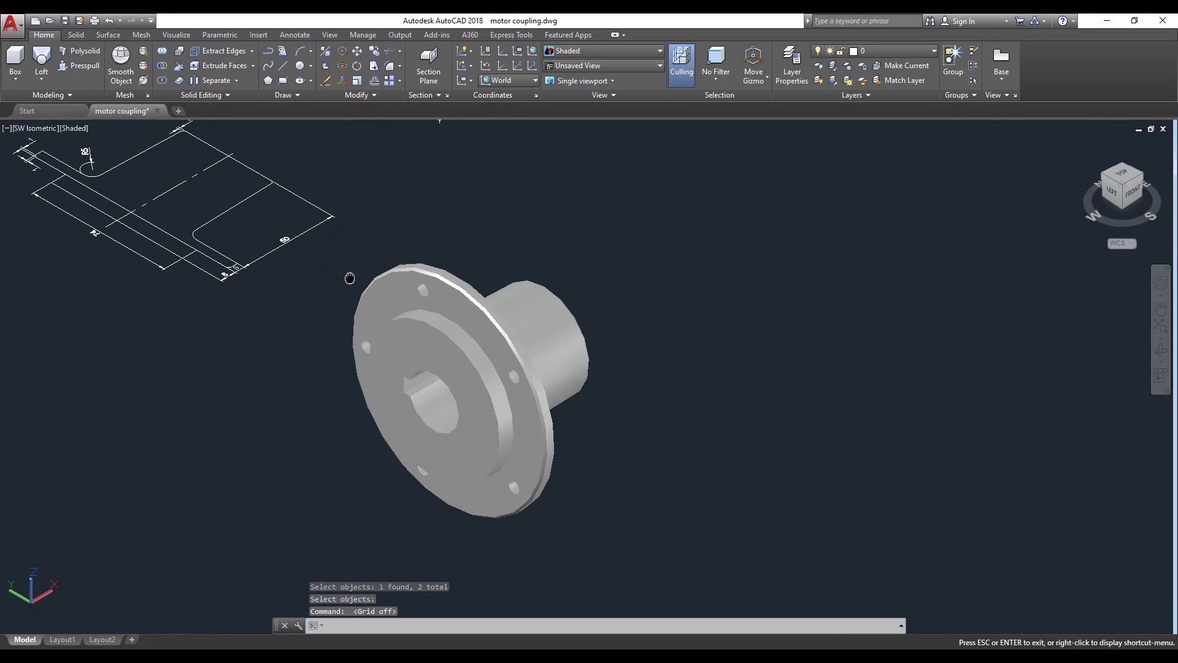
drag(350, 278, 407, 329)
key(Escape)
scroll(411, 328, down, 1)
scroll(519, 395, up, 2)
middle_drag(580, 397, 747, 369)
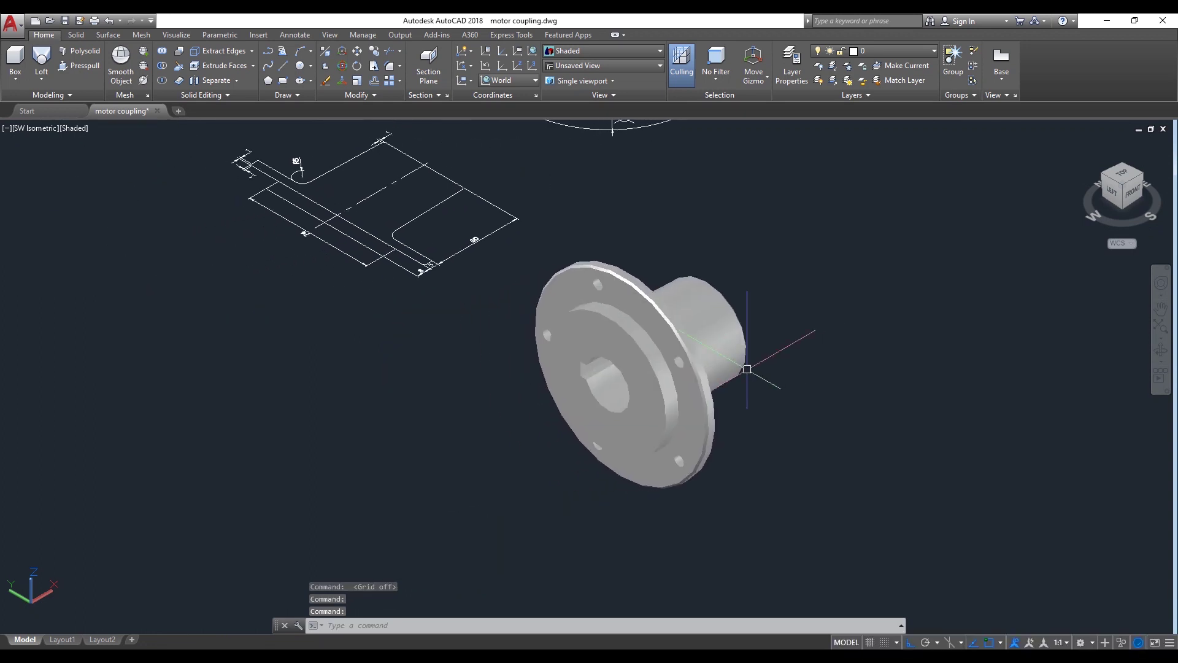
Orbit around the shaded coupling to examine its flange face and hub
click(1161, 351)
mouse_move(595, 430)
mouse_down()
mouse_move(626, 417)
mouse_move(467, 422)
mouse_move(561, 416)
mouse_move(604, 327)
mouse_move(636, 360)
mouse_move(792, 333)
mouse_move(849, 350)
mouse_move(592, 376)
mouse_move(423, 371)
mouse_move(718, 326)
mouse_move(684, 363)
mouse_move(694, 370)
mouse_move(661, 372)
mouse_up()
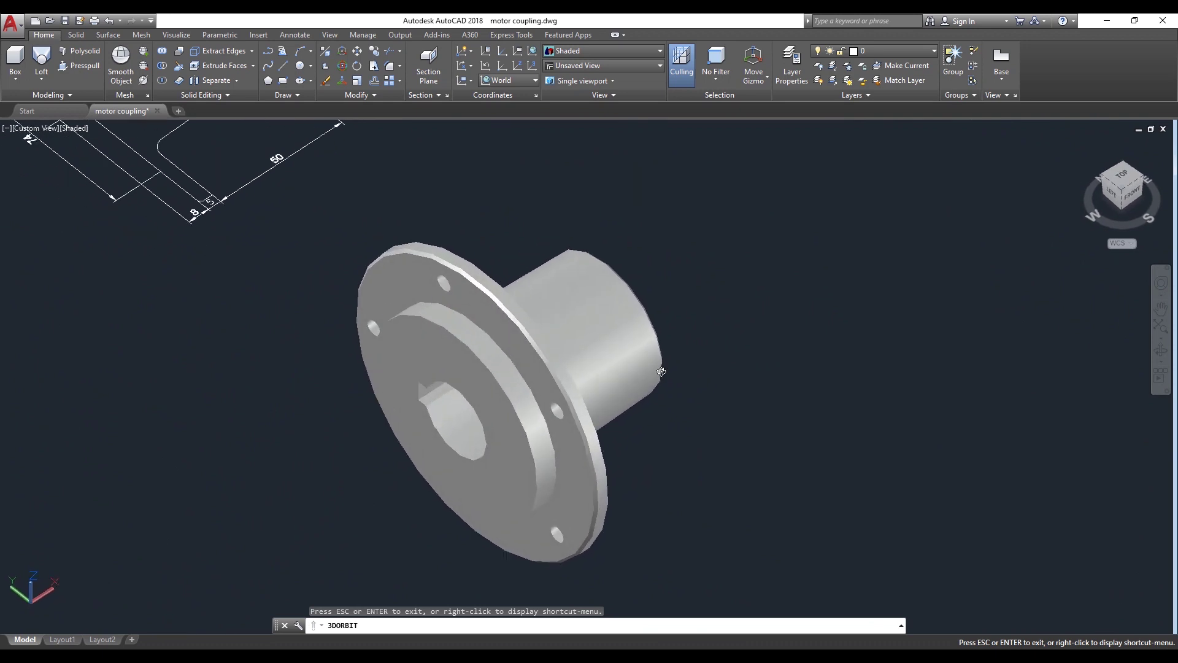
scroll(661, 371, down, 2)
middle_drag(681, 336, 729, 421)
right_click(750, 353)
click(771, 357)
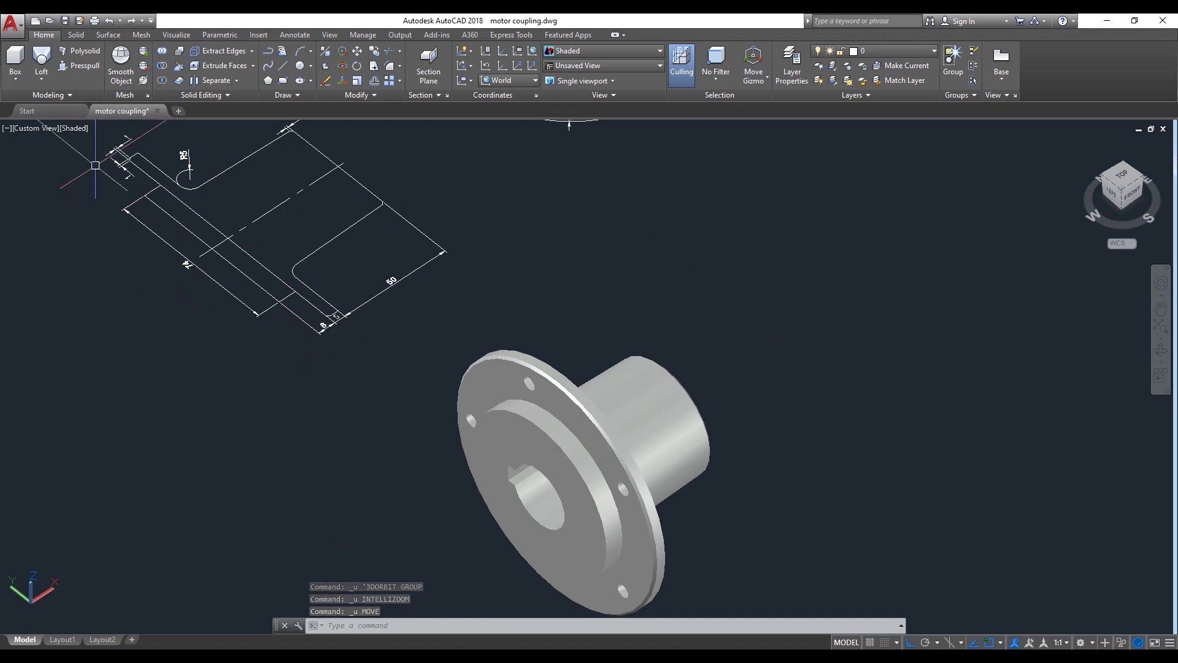
In 2D Wireframe style, move the coupling from its front bore centre to where the centreline meets the front face in the dimensioned side view
click(79, 129)
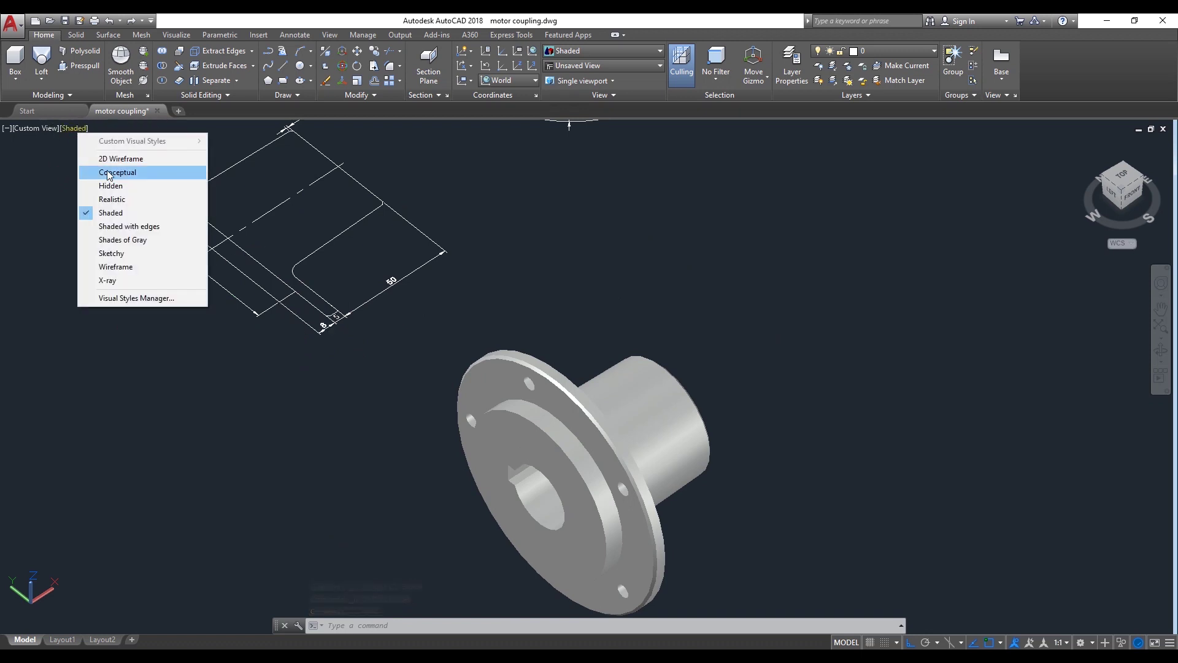
click(107, 168)
scroll(554, 607, up, 3)
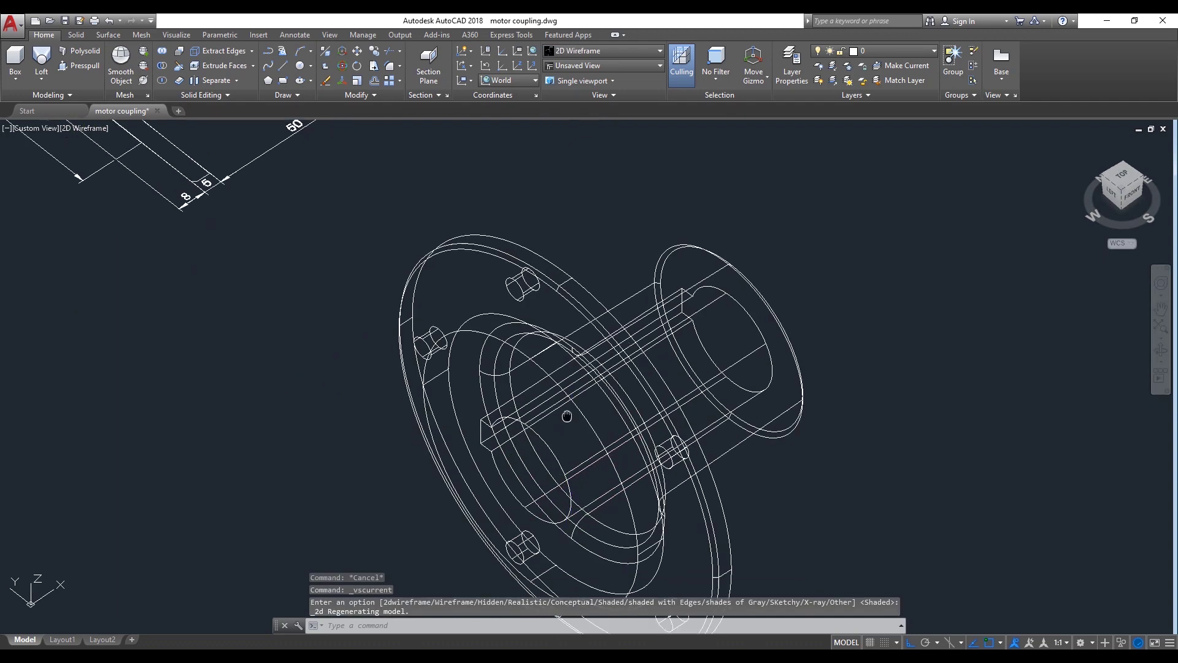
key(Return)
click(569, 396)
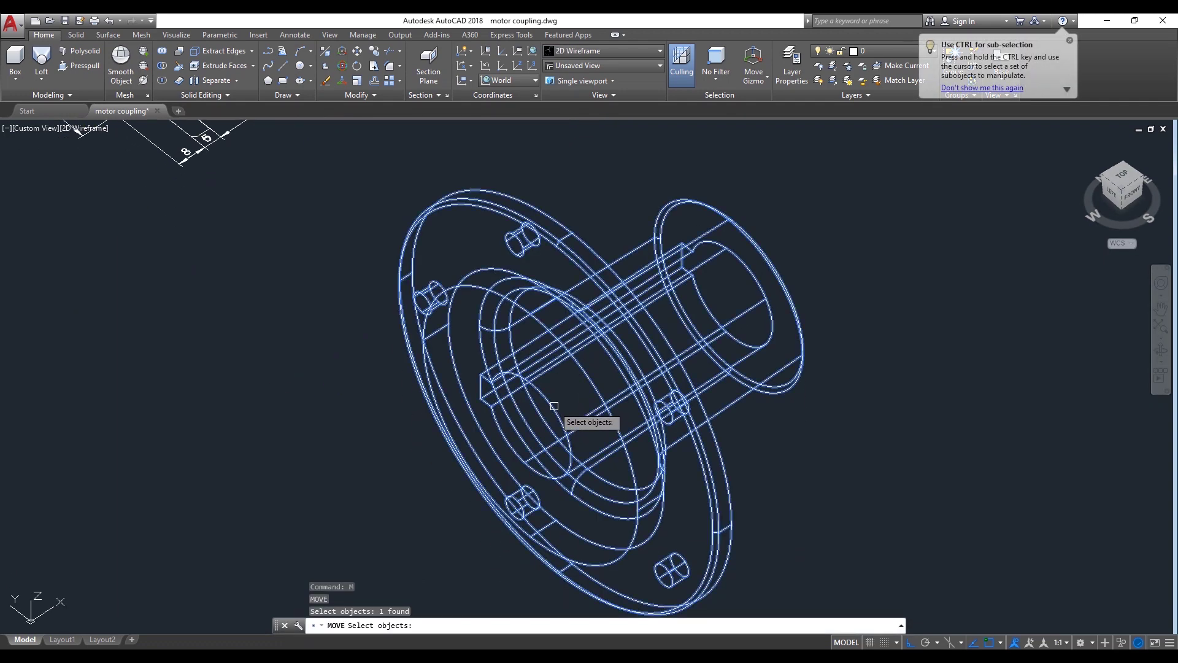
key(Return)
scroll(568, 408, up, 3)
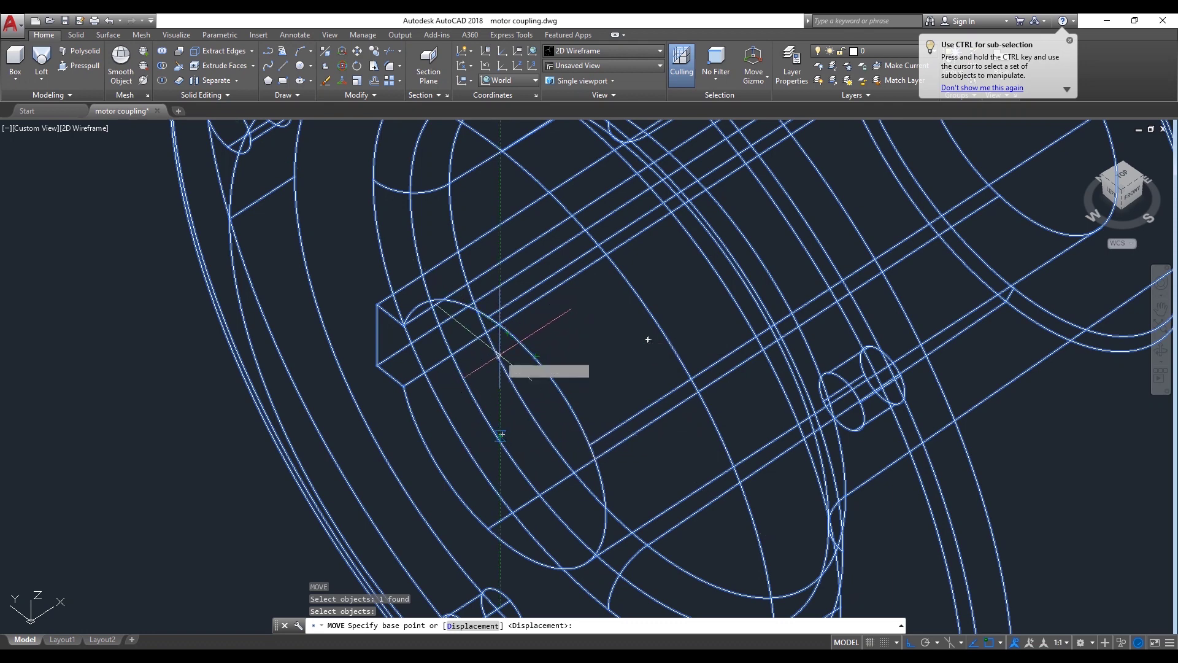
scroll(500, 433, up, 4)
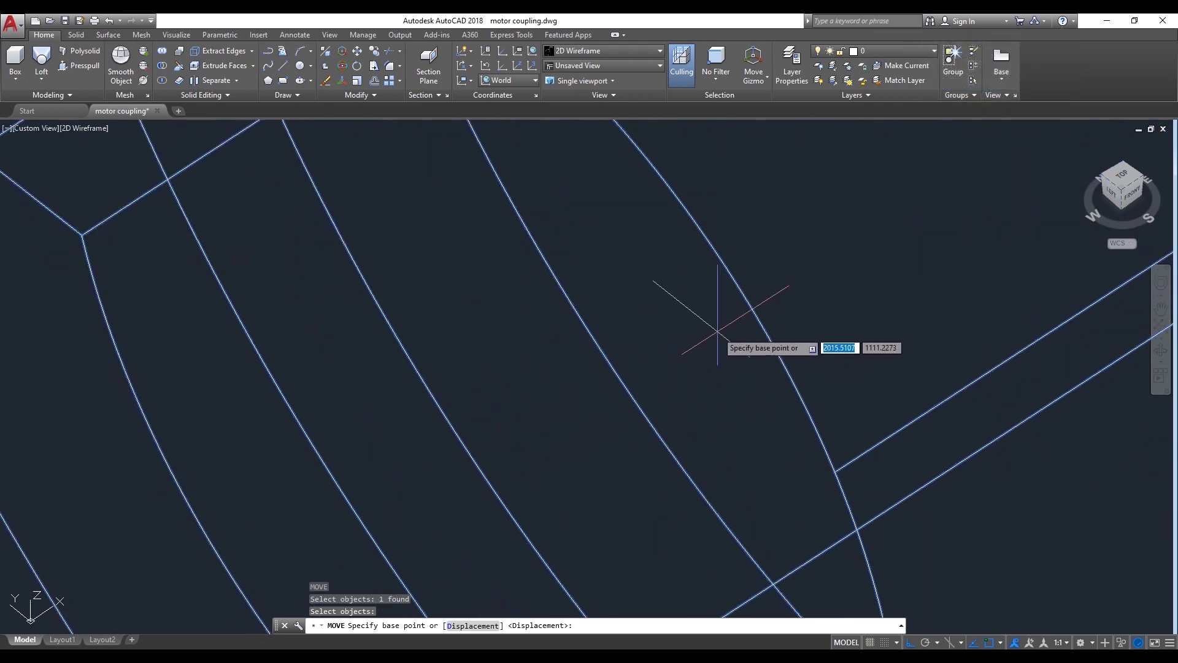
click(561, 395)
scroll(574, 375, down, 5)
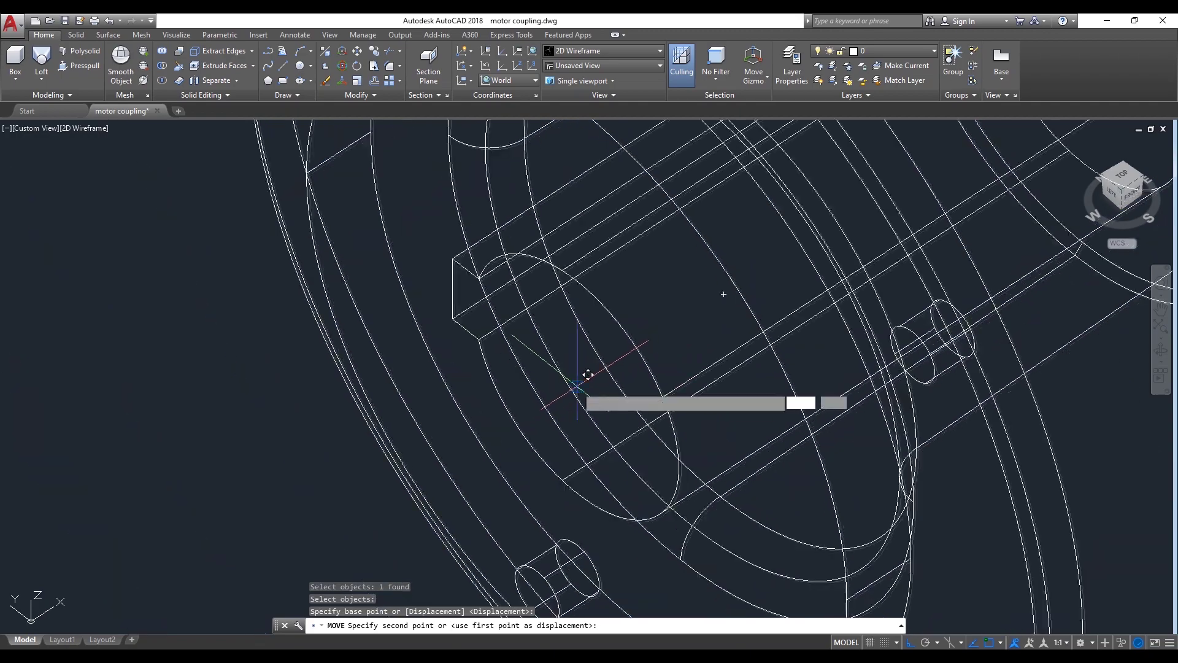
scroll(598, 371, down, 4)
scroll(436, 233, up, 6)
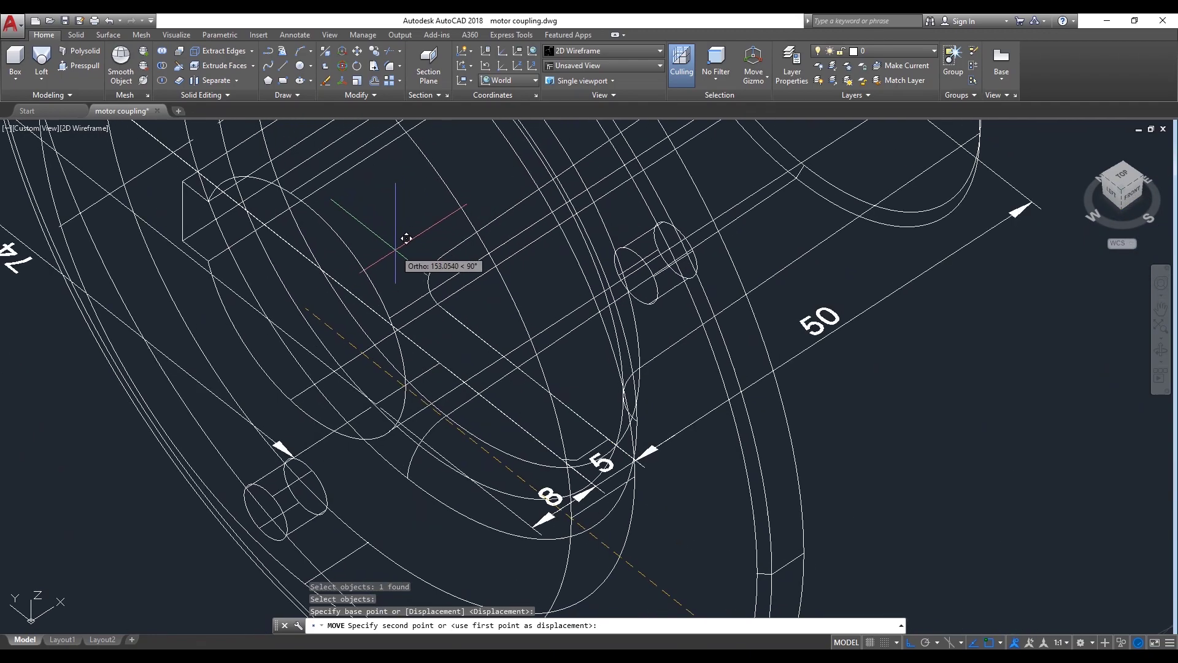
click(119, 180)
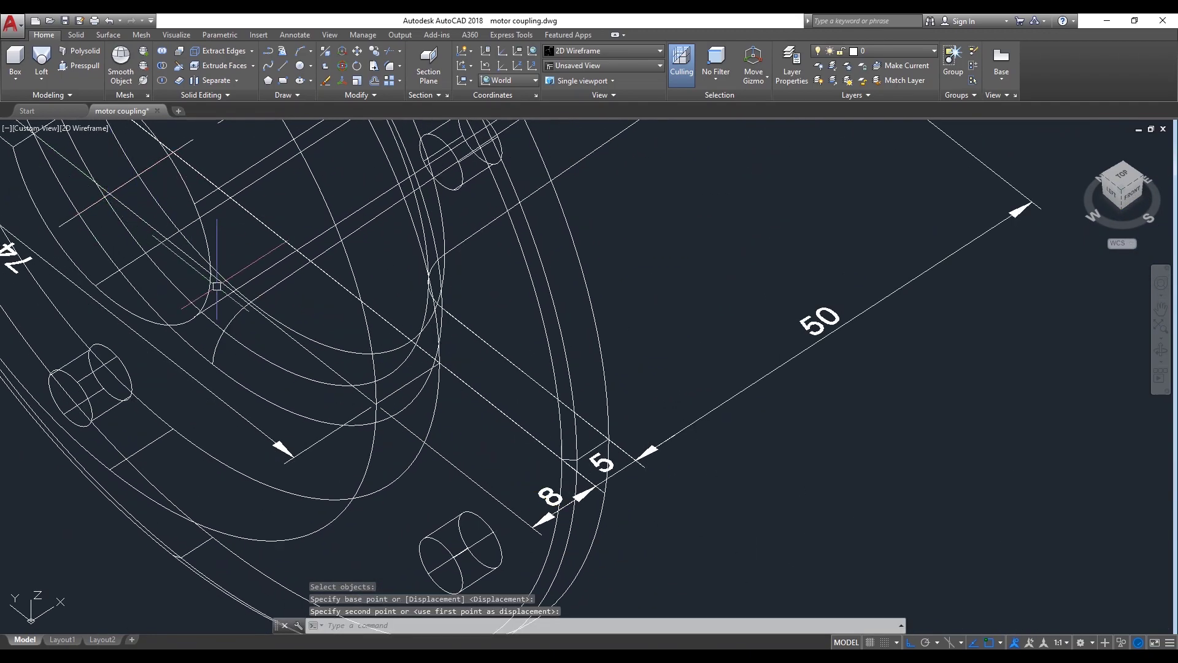
Show the repositioned coupling and its surrounding dimensions in the Shaded visual style
scroll(245, 303, down, 6)
click(92, 129)
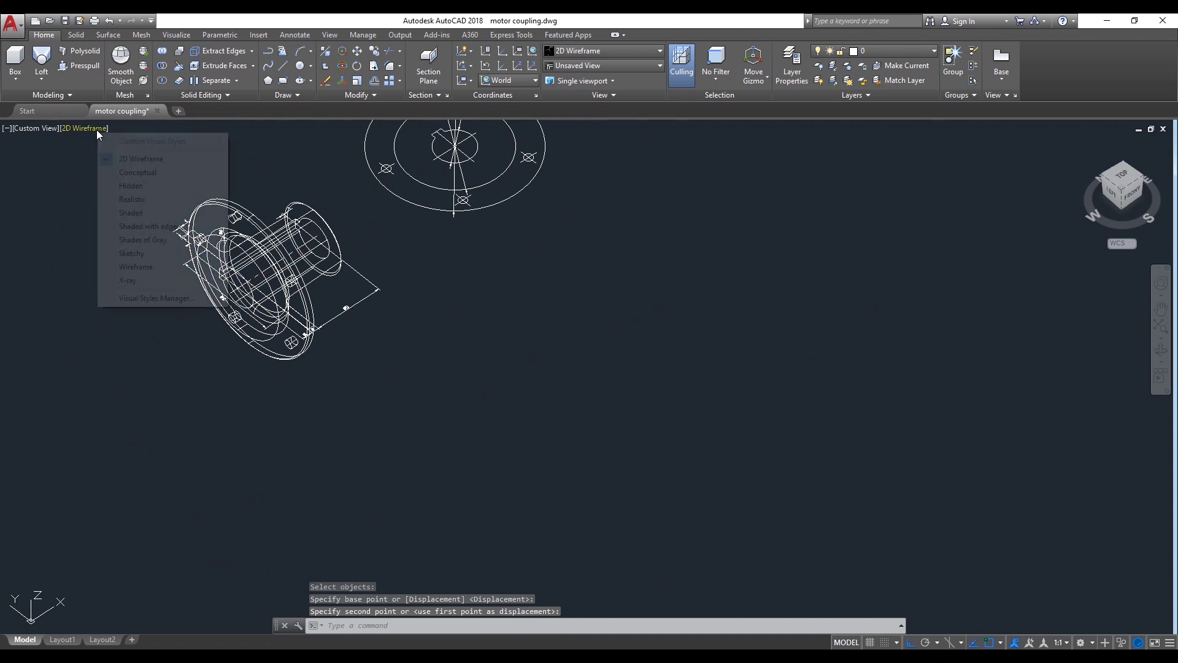
click(131, 212)
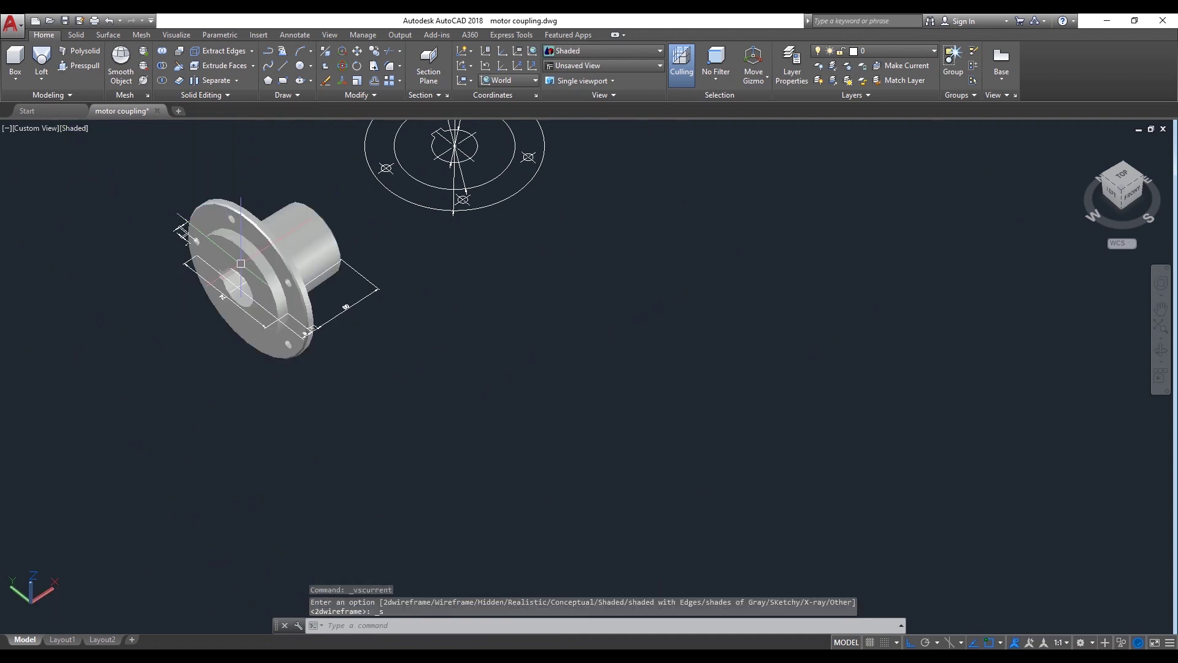
scroll(238, 263, up, 5)
scroll(762, 436, down, 2)
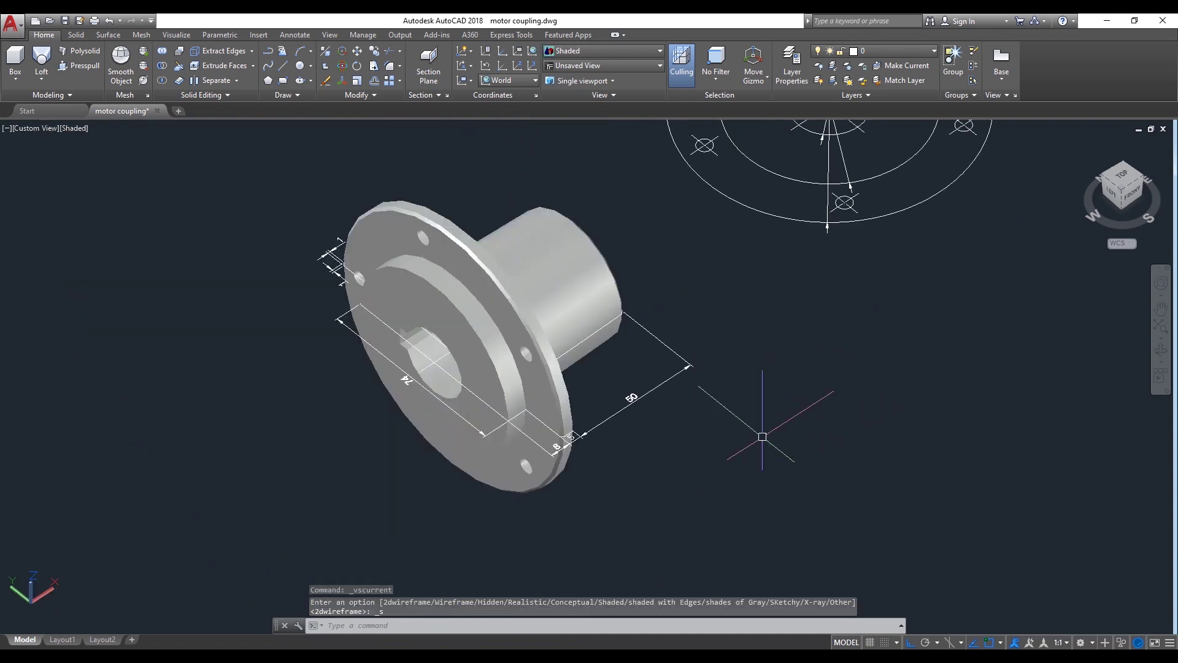
middle_drag(762, 436, 865, 408)
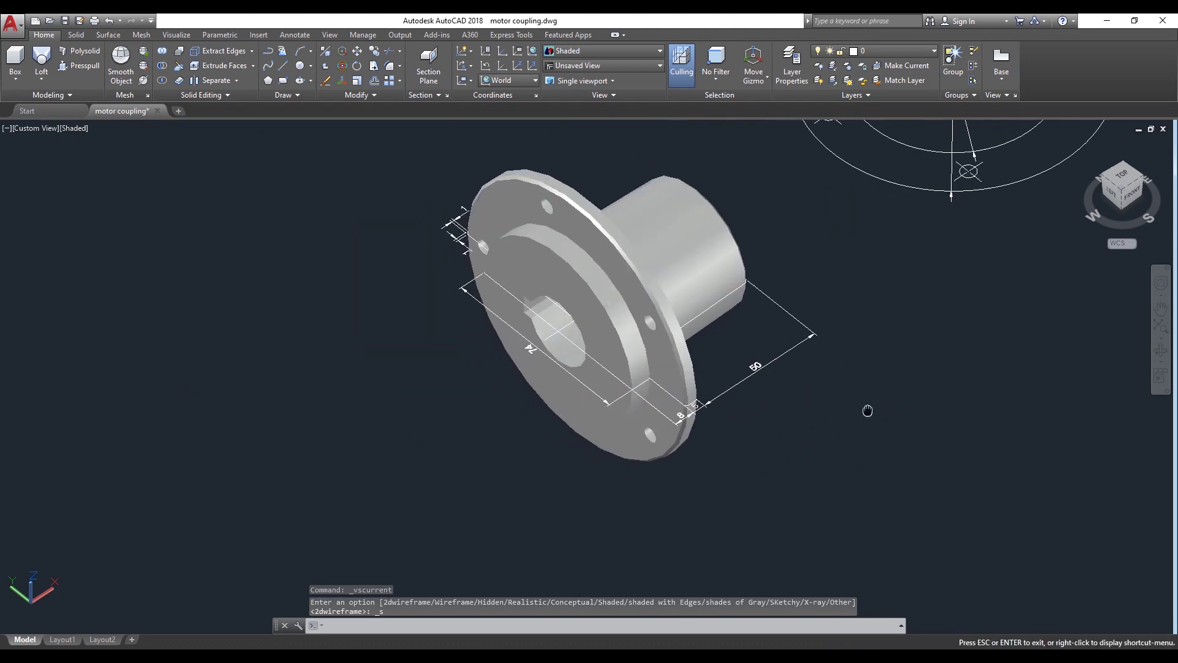
Orbit around the coupling to examine how its flange, raised boss and hub match the side view dimensions
click(1162, 353)
drag(802, 389, 756, 414)
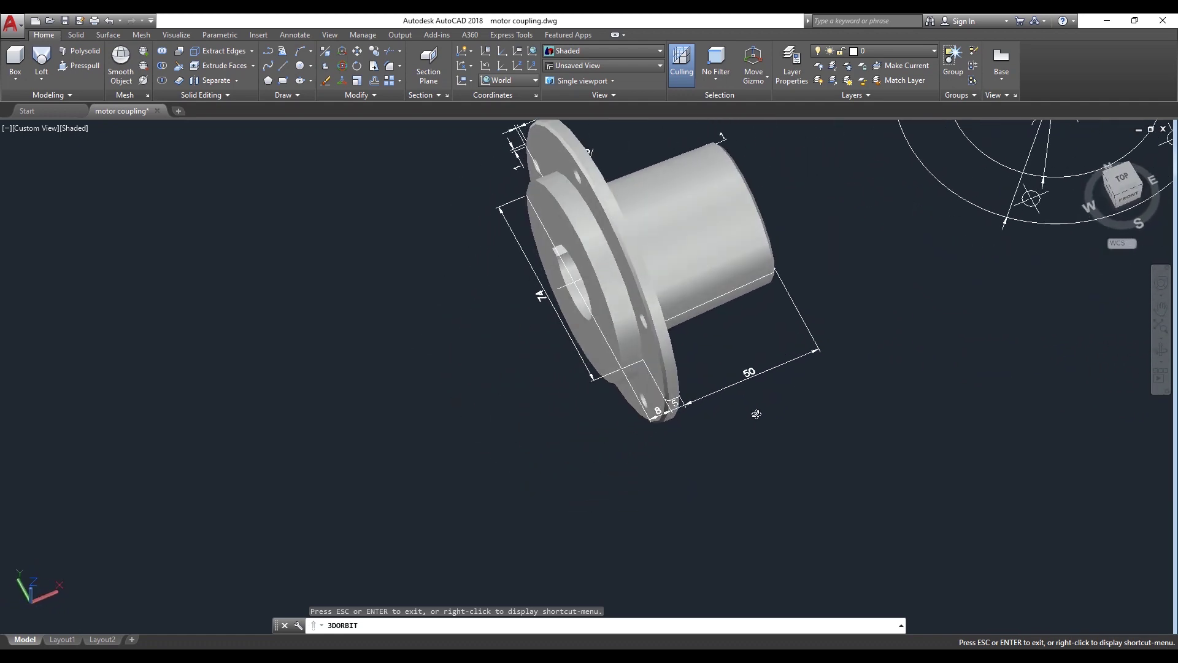
scroll(762, 298, up, 1)
middle_drag(771, 276, 632, 389)
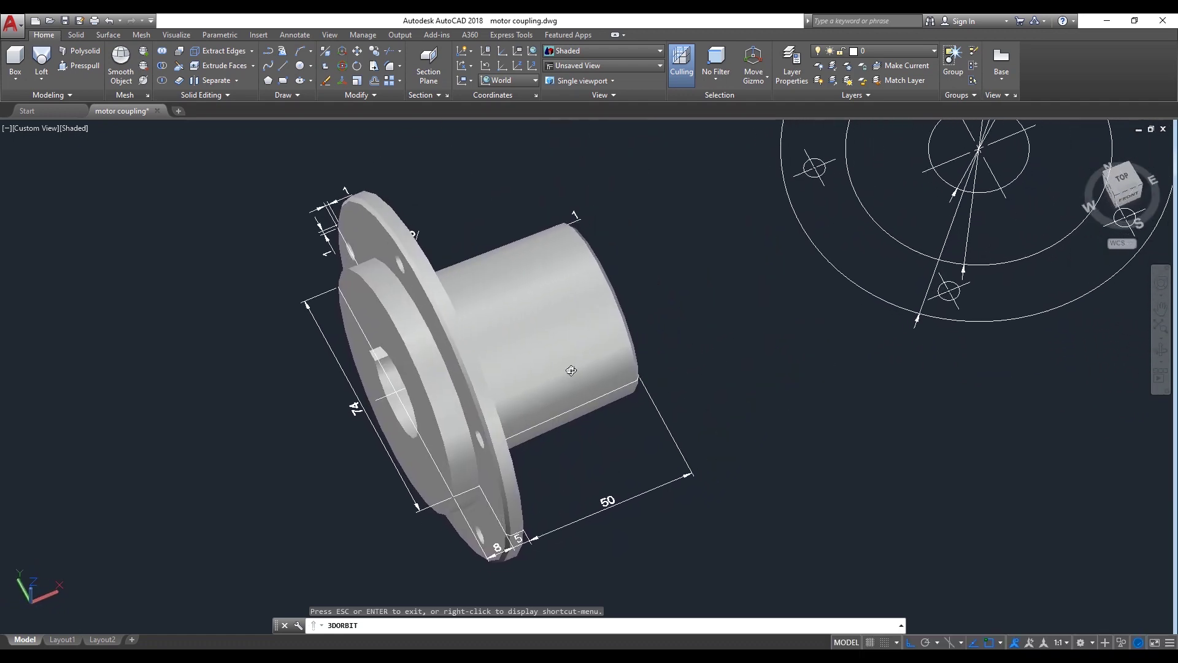
mouse_move(637, 347)
mouse_down()
mouse_move(610, 376)
mouse_move(681, 344)
mouse_move(654, 348)
mouse_up()
scroll(658, 368, up, 1)
middle_drag(618, 375, 759, 344)
right_click(846, 230)
click(864, 239)
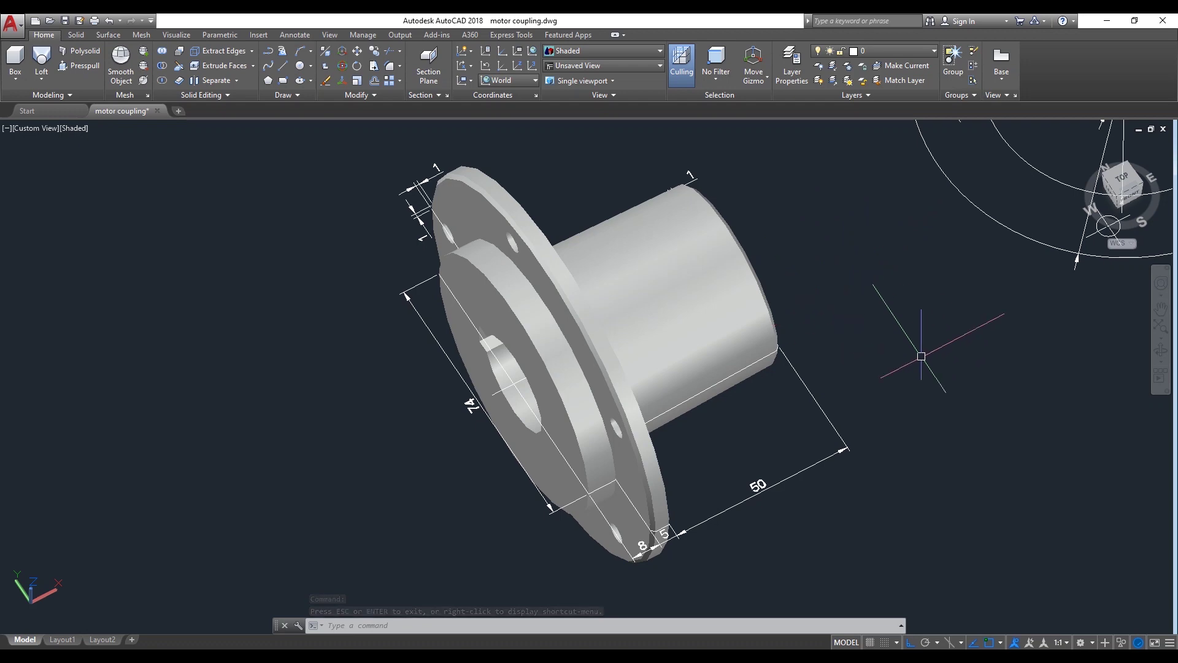
click(1160, 350)
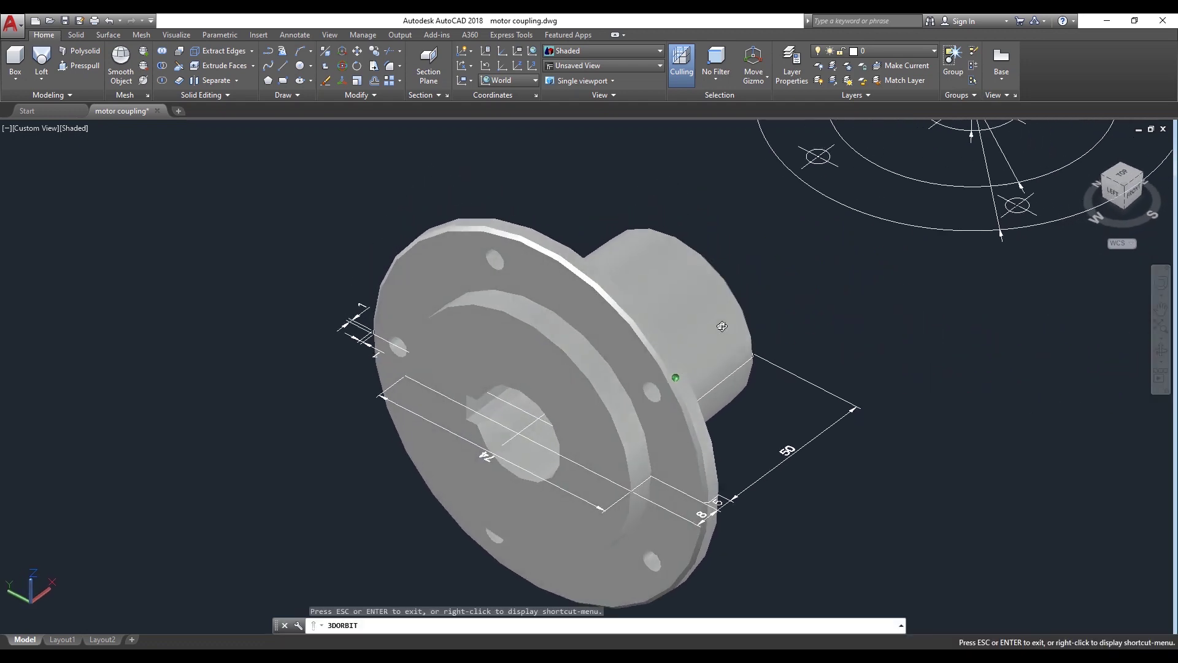